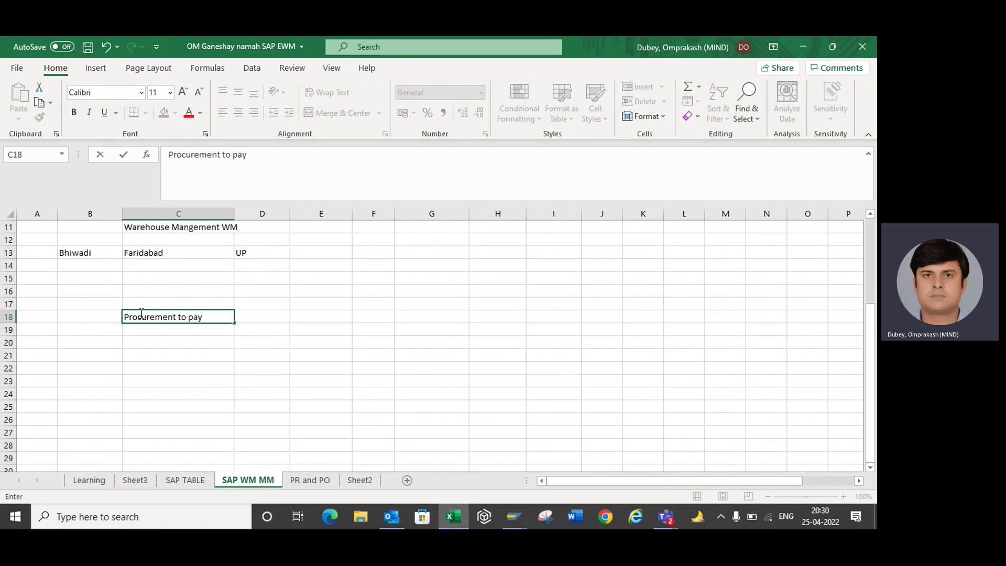
Commit "Procurement to pay" in cell C18 and enter "MM" beside it in D18
key("Tab")
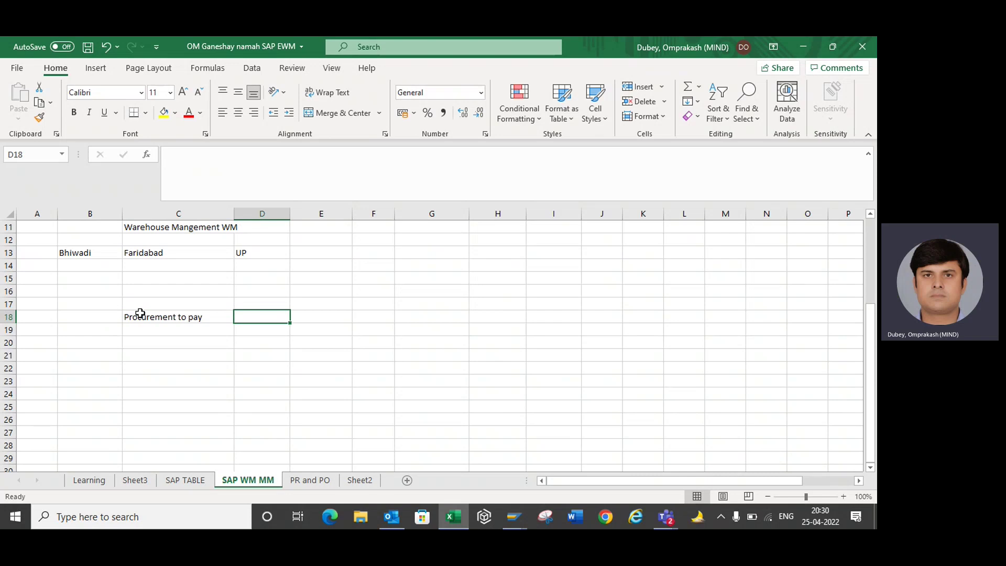
type("MM")
key("Return")
key("Up")
left_click(140, 313)
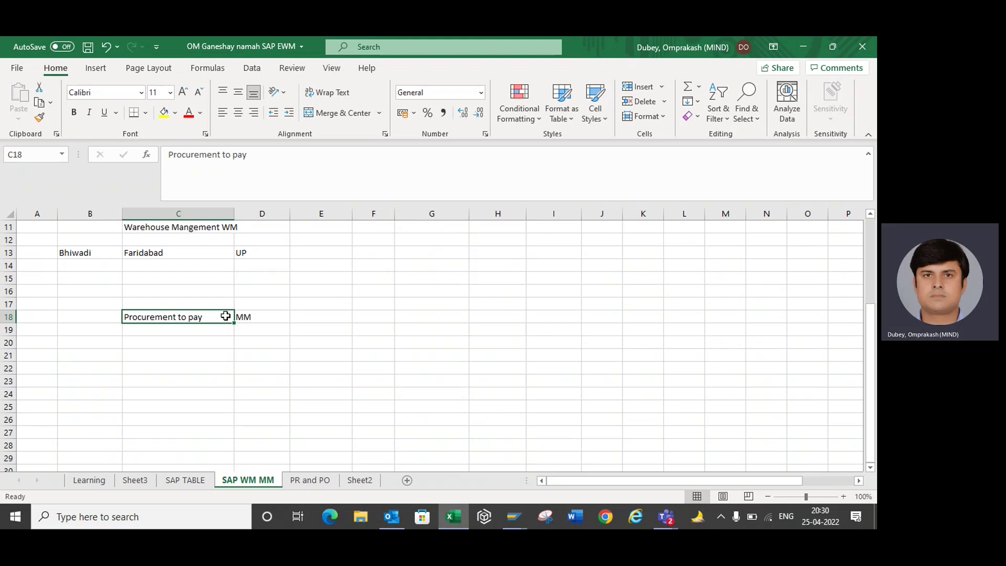
Enter the heading "PR" in cell B21, below the procurement row
left_click(96, 356)
type("PR")
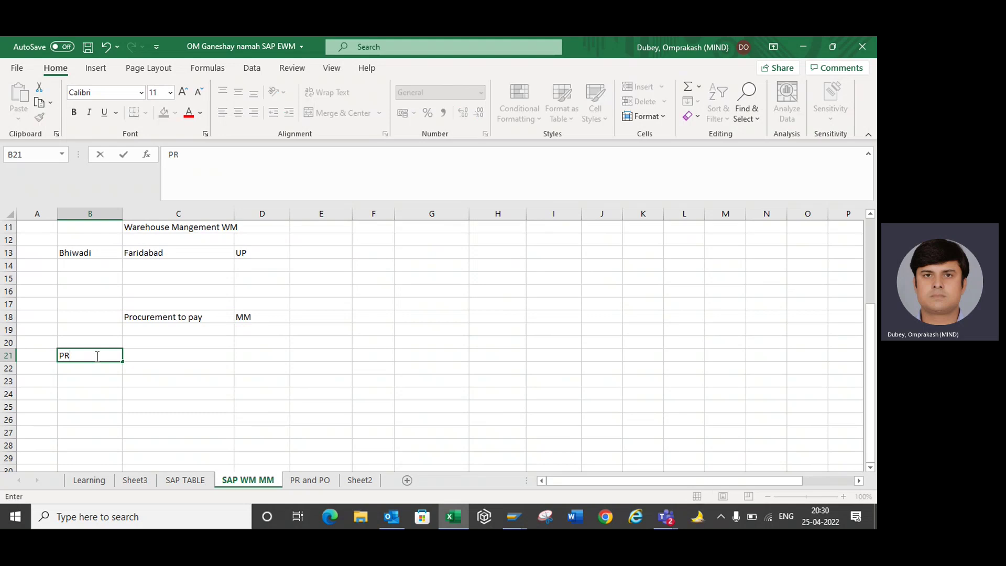
key("Tab")
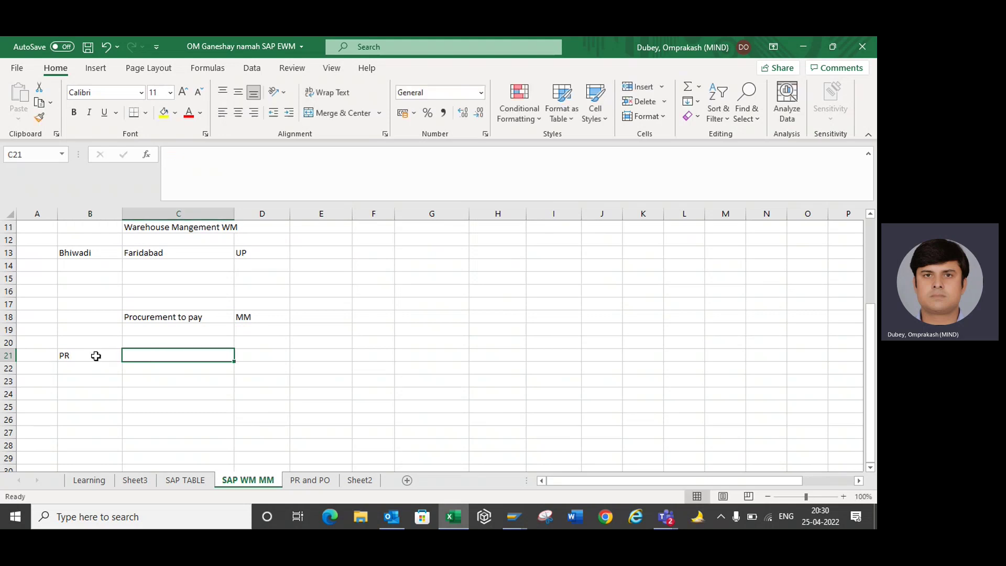
Enter "Business requireement" in cell B23 and widen column B so the text fits
left_click(71, 380)
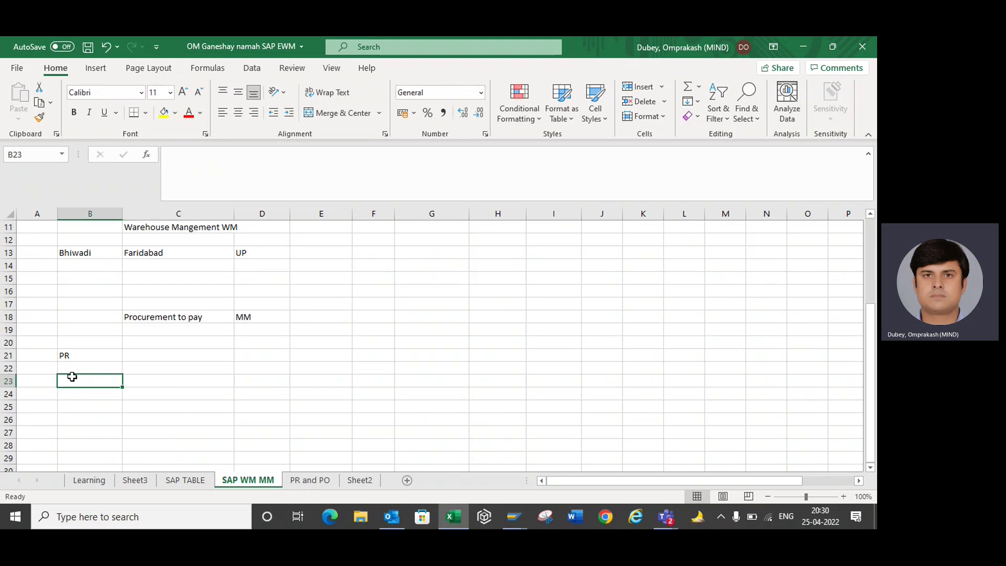
type("Buei")
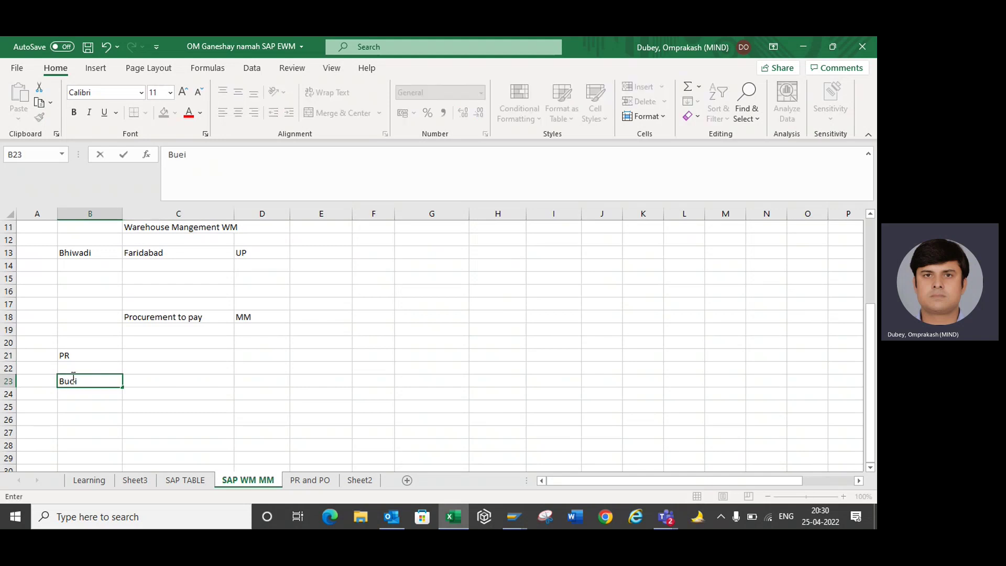
key("BackSpace")
key("BackSpace")
type("sin")
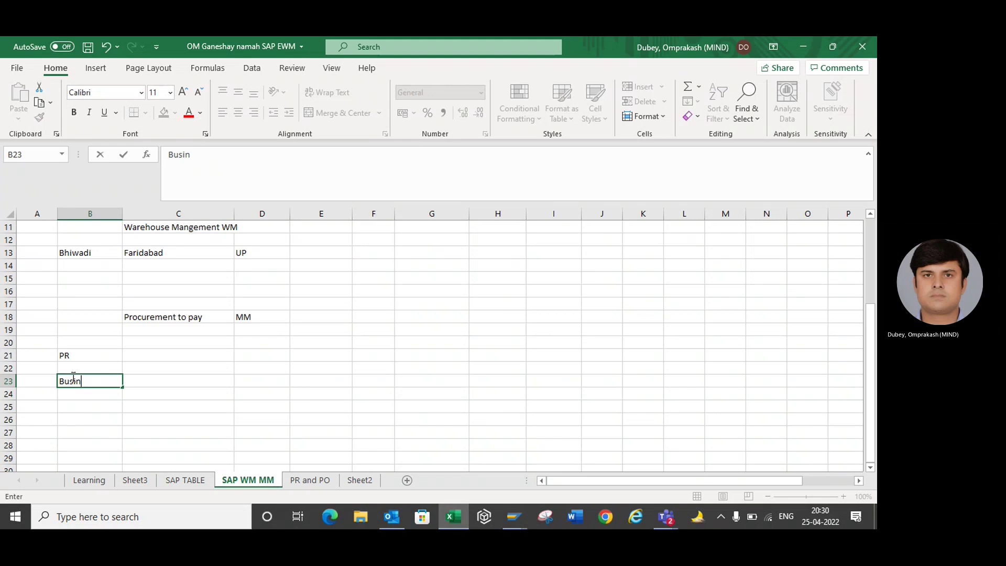
type("ess requireement")
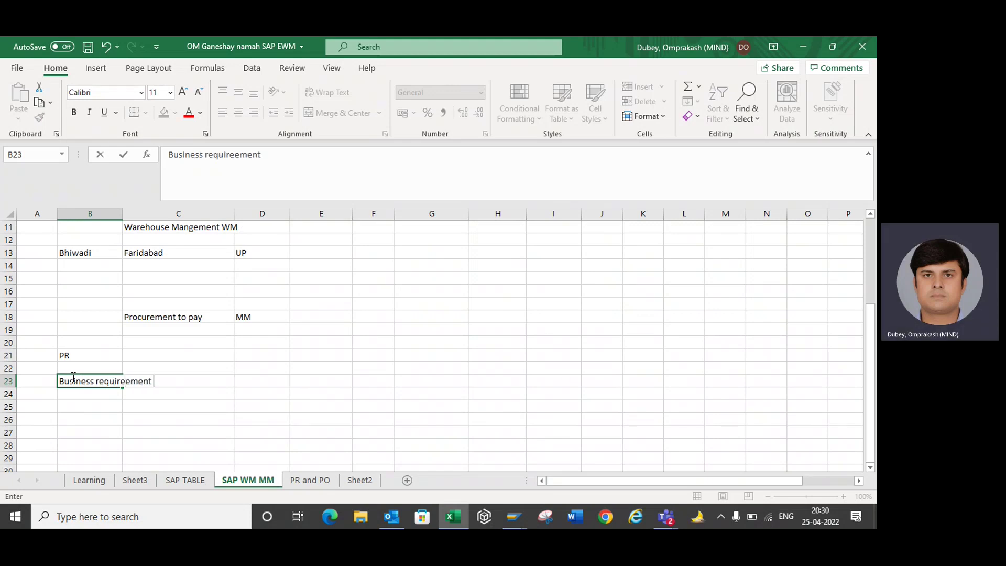
key("Tab")
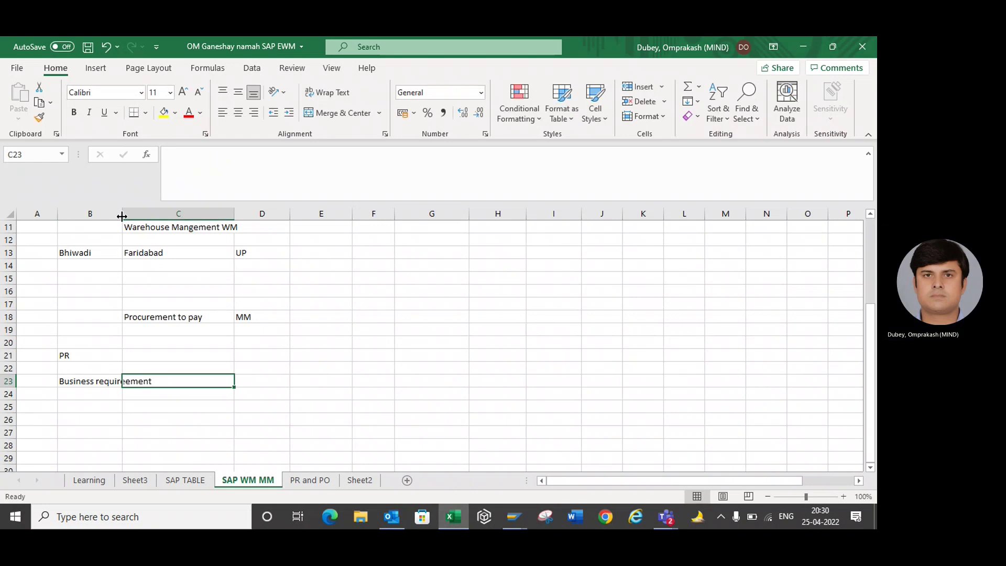
left_click(136, 357)
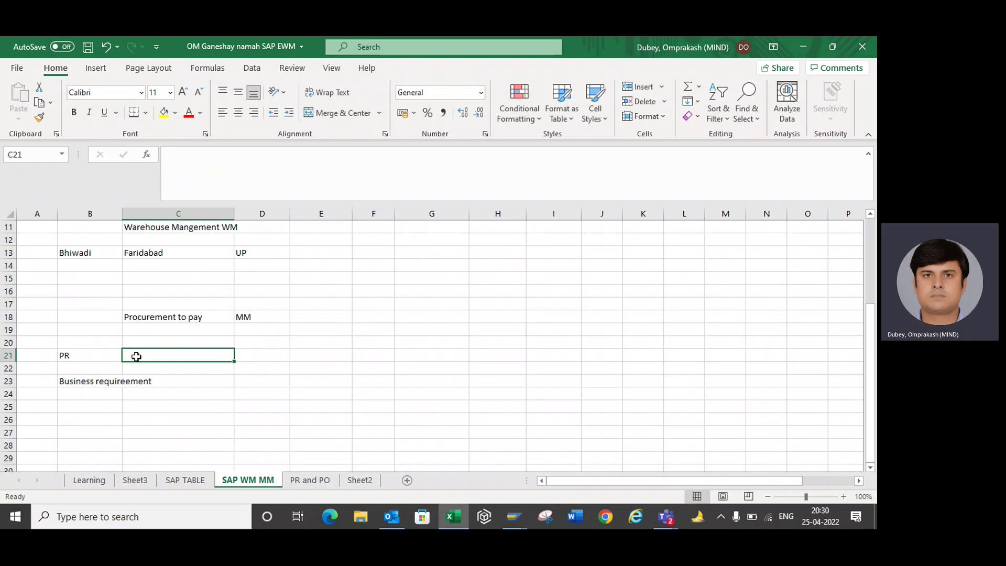
left_click_drag(122, 214, 158, 214)
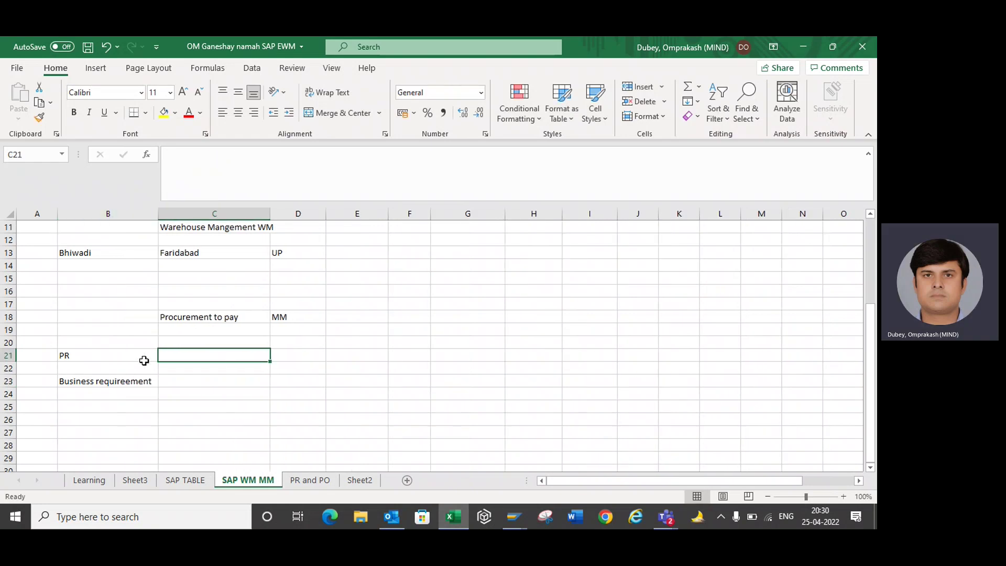
Enter "Material Servces" in cell B24, under the business requirement line
left_click(100, 395)
type("Material")
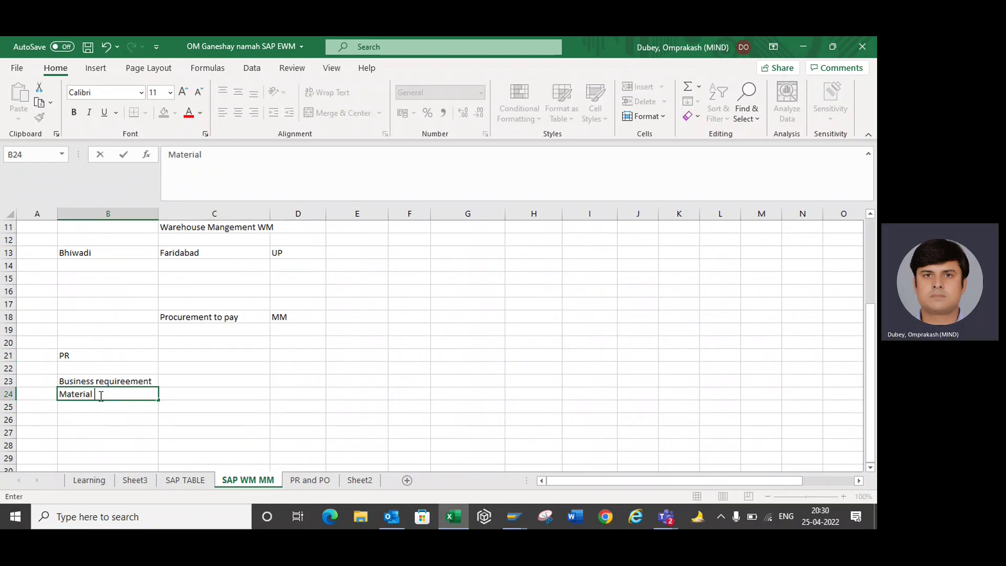
type(" Serveic")
key("BackSpace")
key("BackSpace")
key("BackSpace")
type("ces")
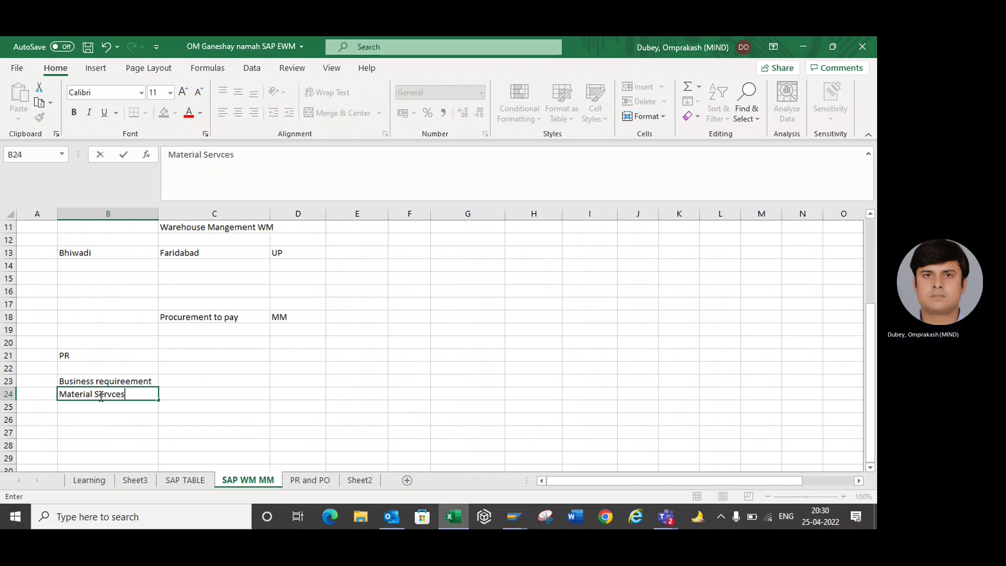
left_click(189, 382)
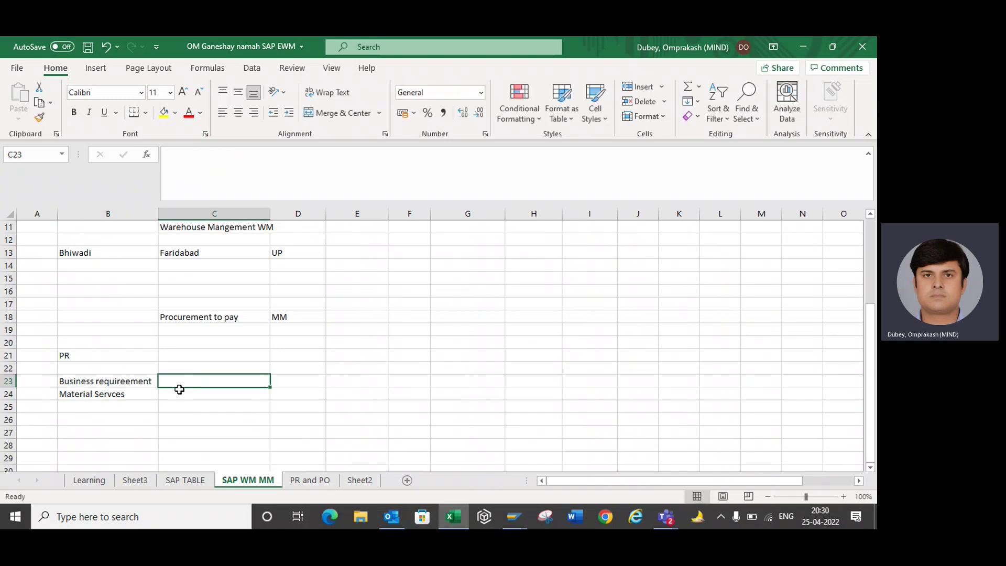
left_click(113, 398)
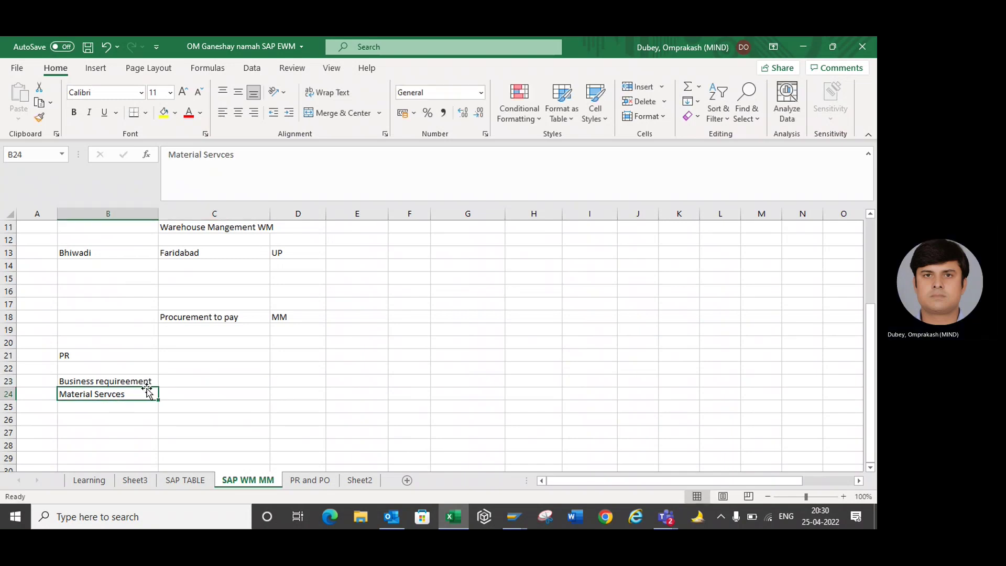
Enter the heading "PO" in cell C21, next to PR
left_click(185, 379)
left_click(182, 355)
double_click(182, 355)
type("PO")
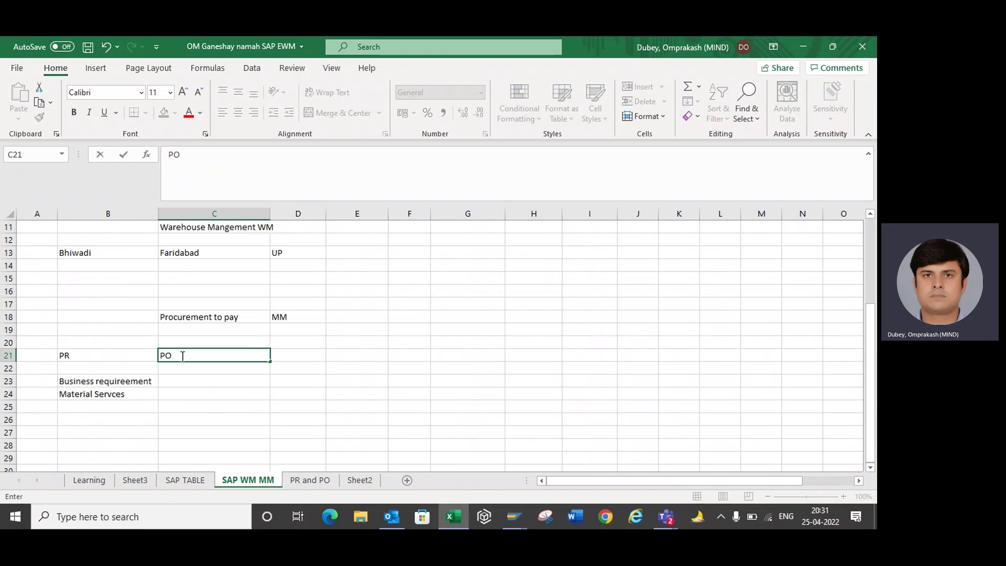
key("Return")
key("Return")
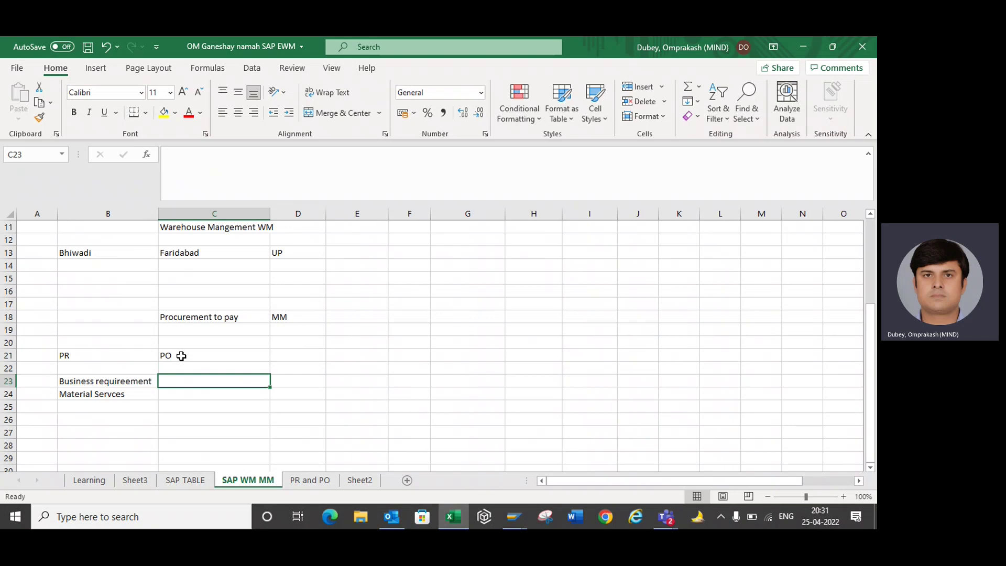
left_click(84, 357)
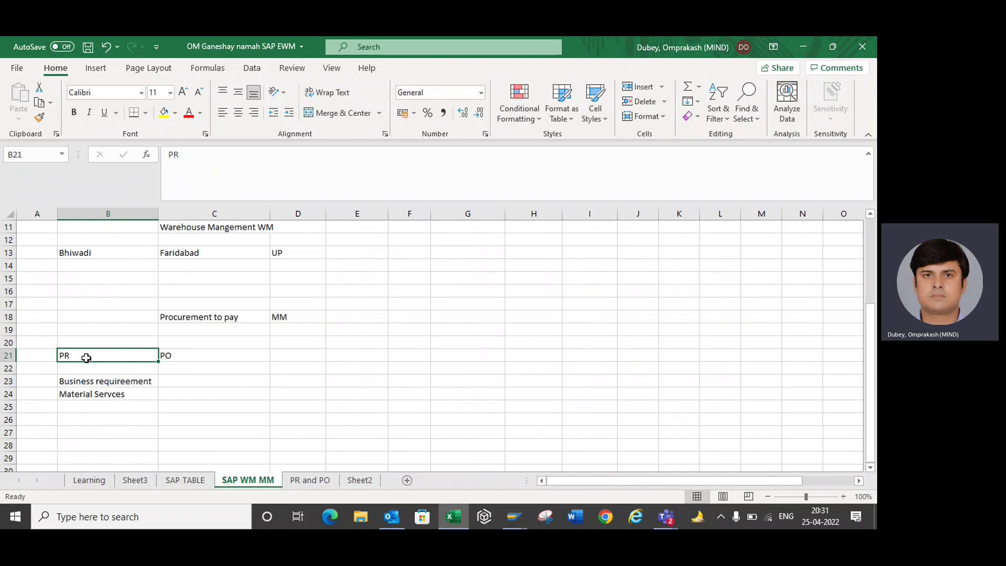
left_click(180, 355)
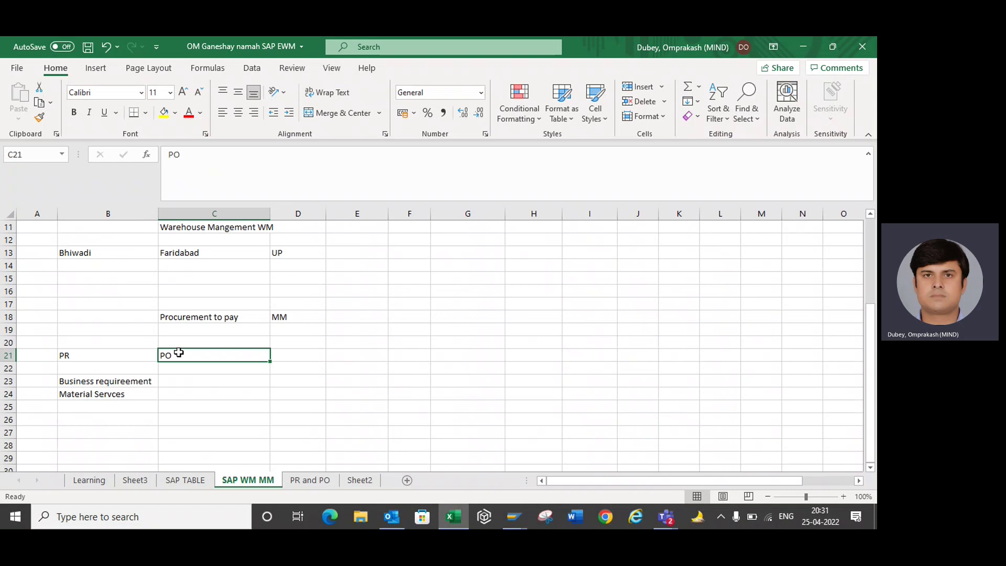
left_click(204, 374)
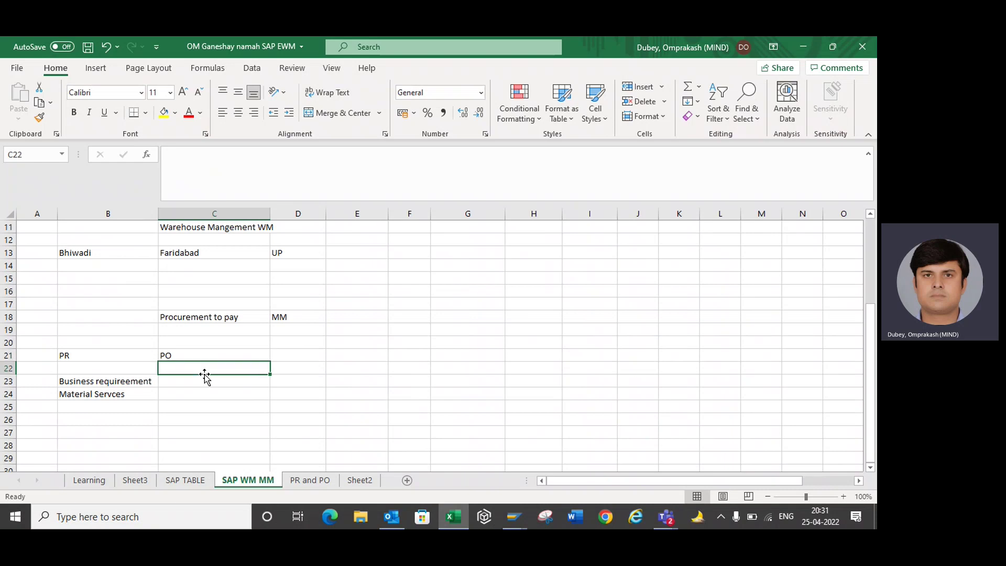
Enter "Supplier" in cell C23, under the PO heading
left_click(204, 378)
left_click_drag(204, 375, 250, 377)
type("ppl")
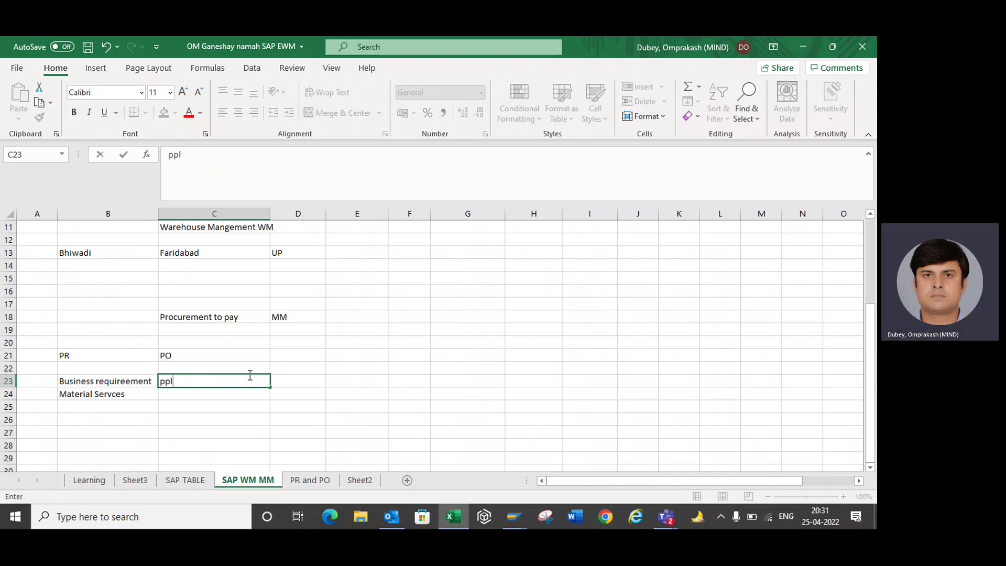
key("BackSpace")
key("BackSpace")
key("BackSpace")
type("Supplier")
key("Return")
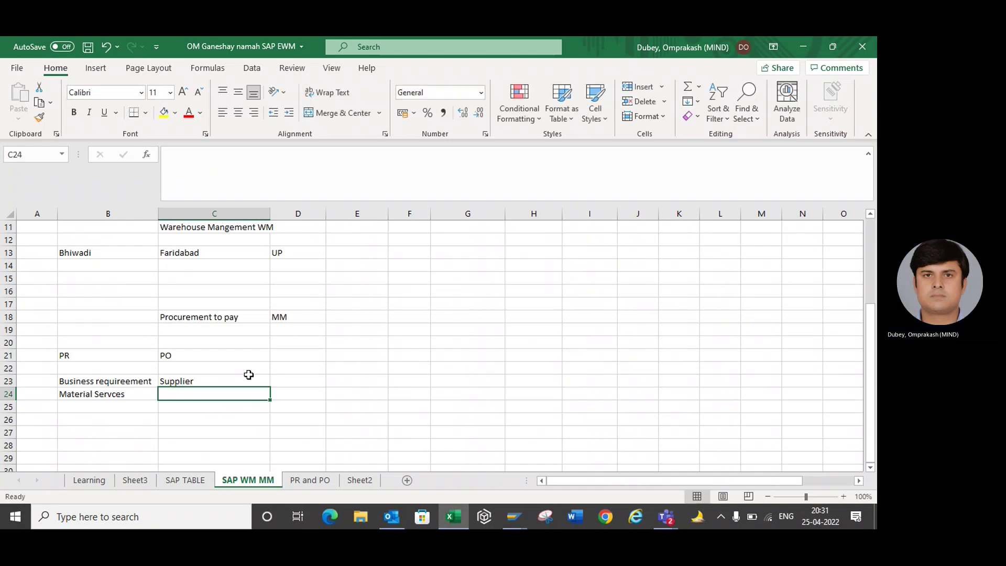
List "Material" in cell C25 and "Invoice" in C26, below the supplier entry
key("Return")
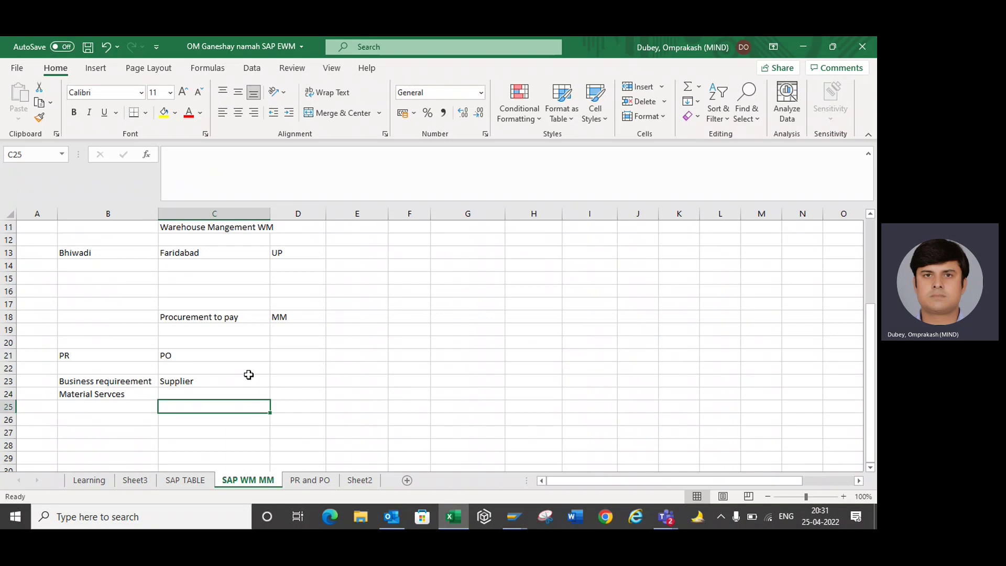
type("Material")
key("Return")
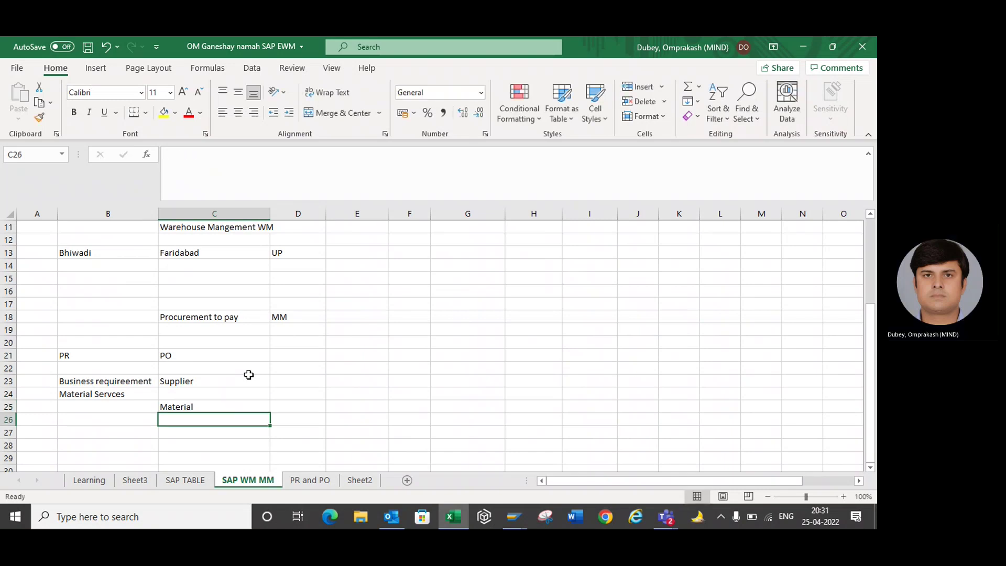
type("I")
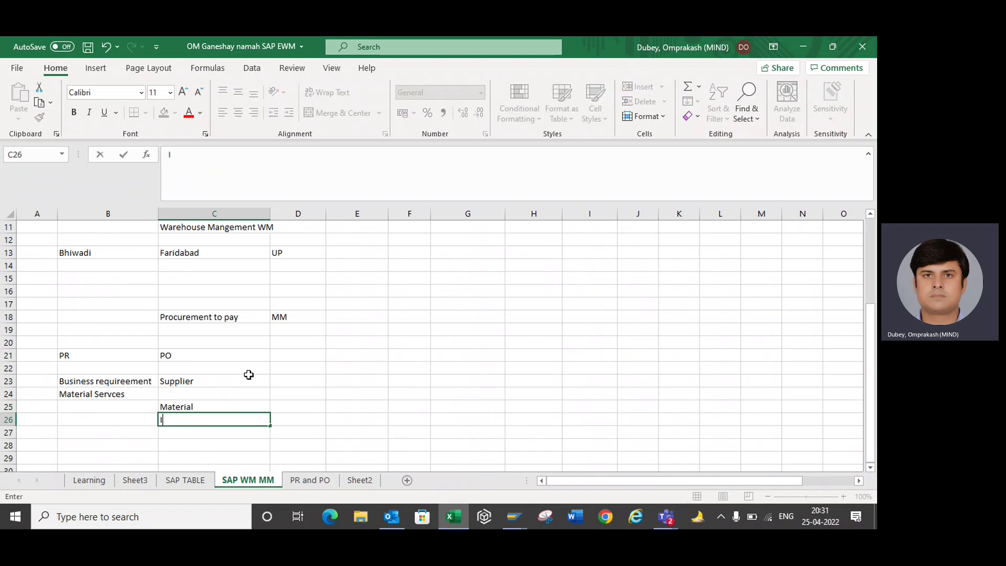
type("nvoice")
key("Return")
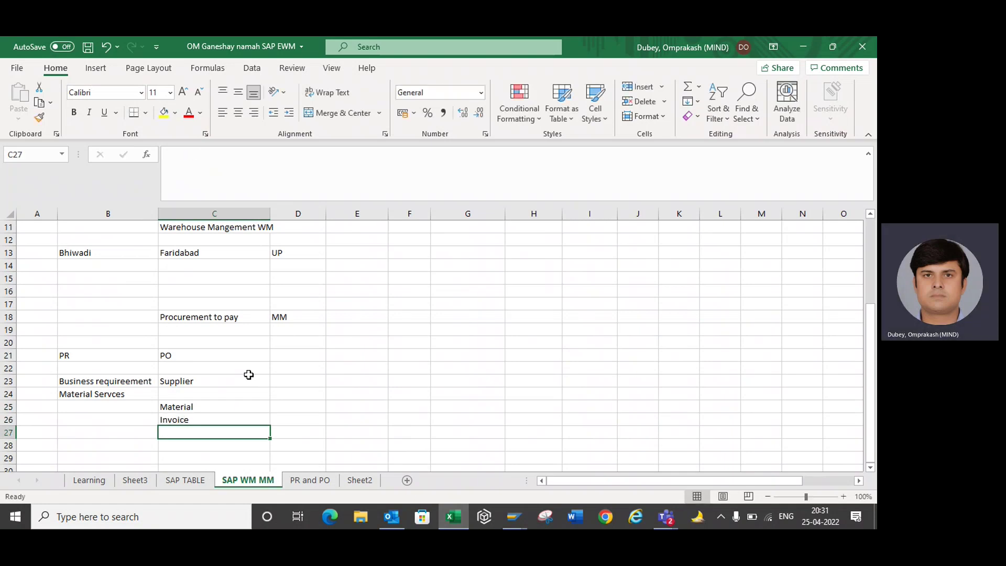
Add "E-way Bil" in cell C27, below Invoice
type("E-way Bin")
key("BackSpace")
key("BackSpace")
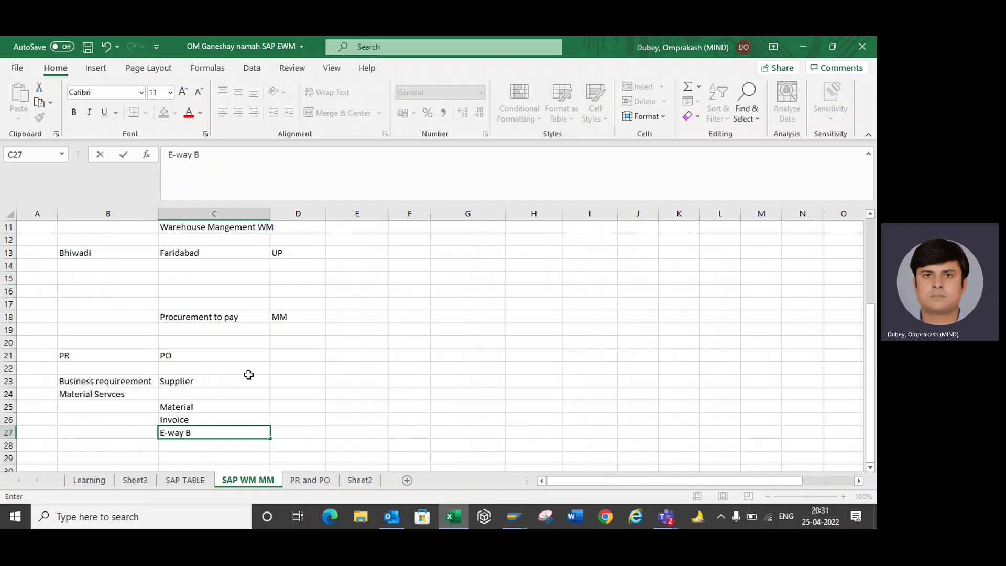
type("il")
key("Return")
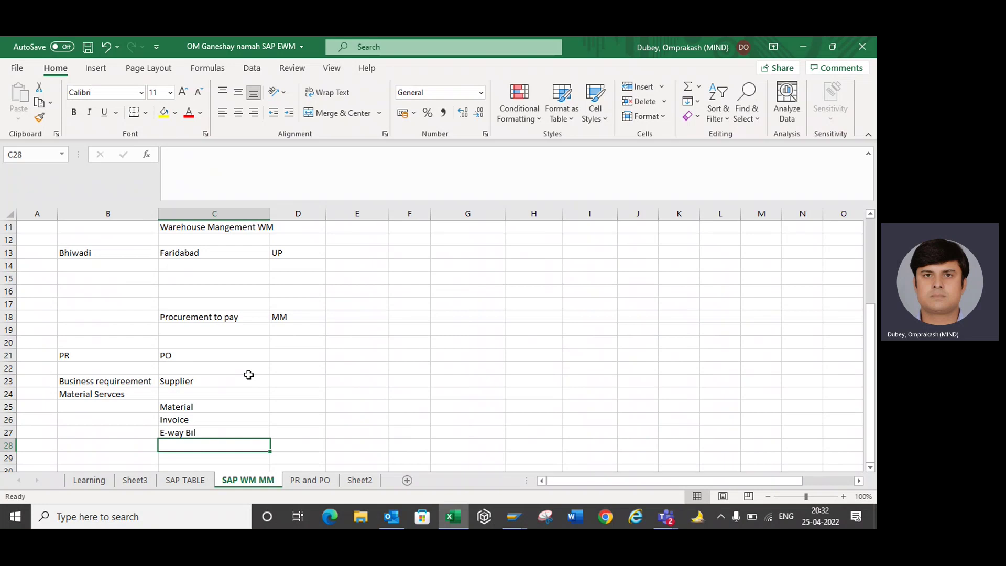
key("Up")
key("Up")
key("Up")
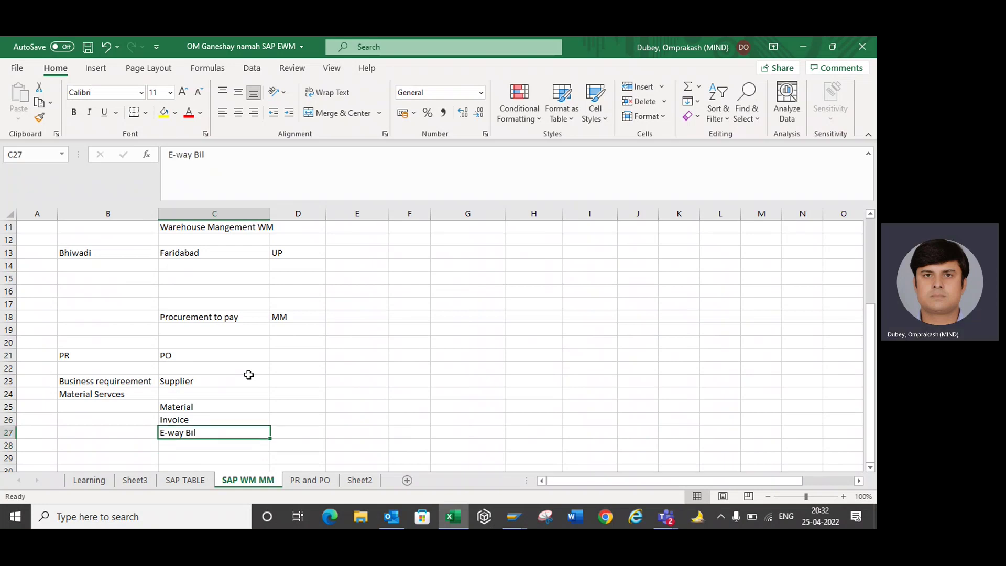
key("Down")
key("Down")
Extend the entry in cell C27 with the word "Online" so it reads "E-way Bil Online"
double_click(219, 432)
type("Online")
key("Return")
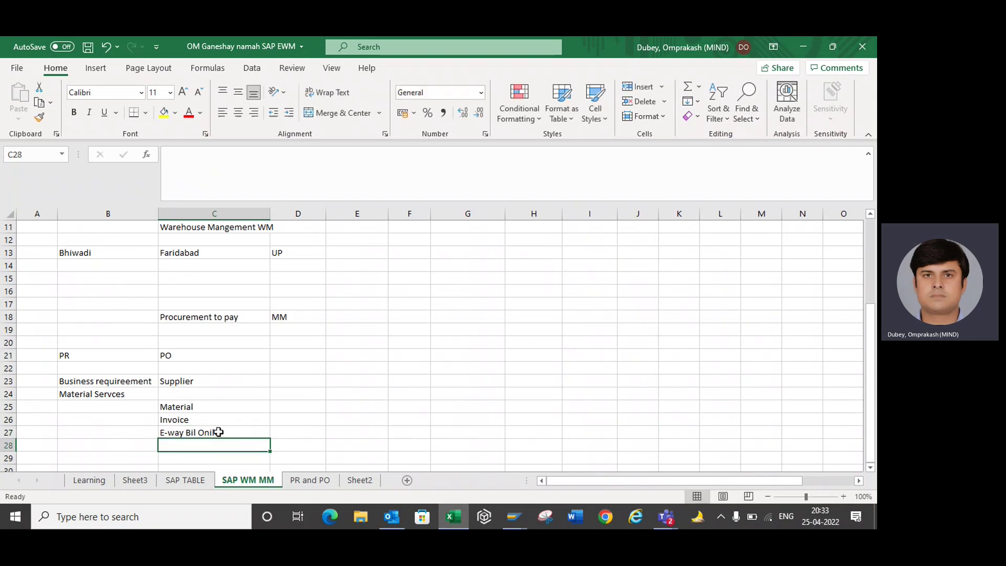
left_click(232, 433)
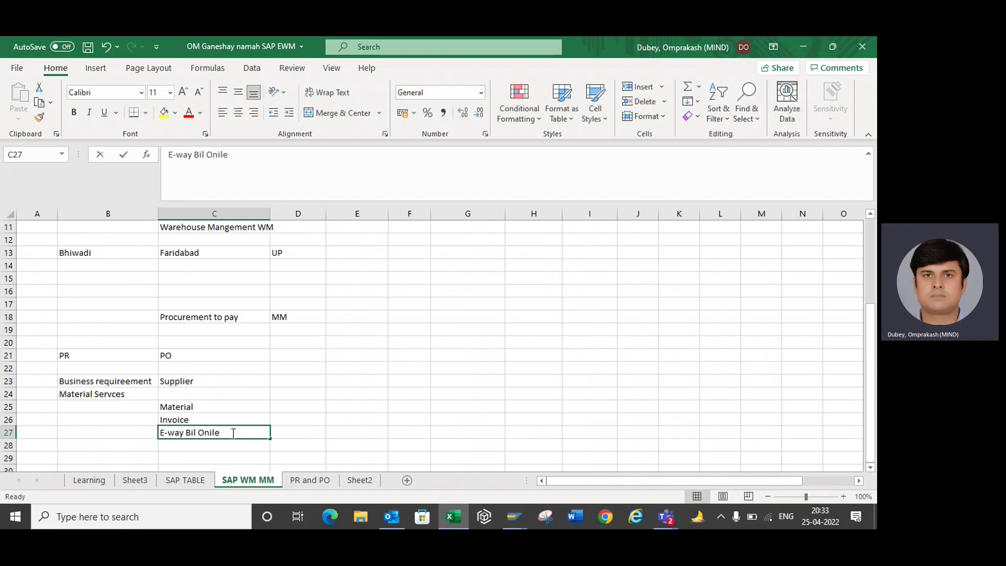
double_click(232, 432)
key("BackSpace")
key("BackSpace")
key("BackSpace")
type("line")
key("Return")
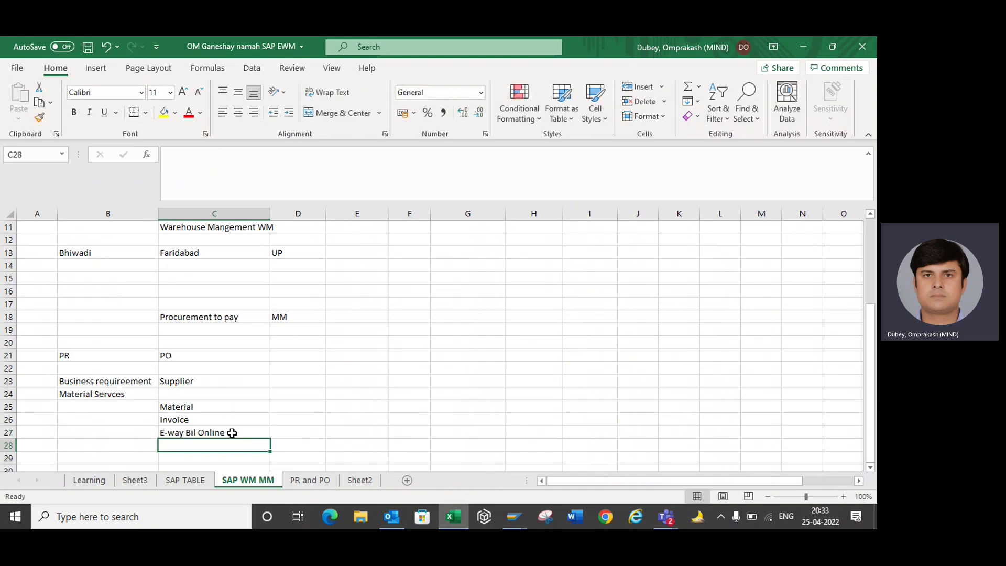
left_click(232, 433)
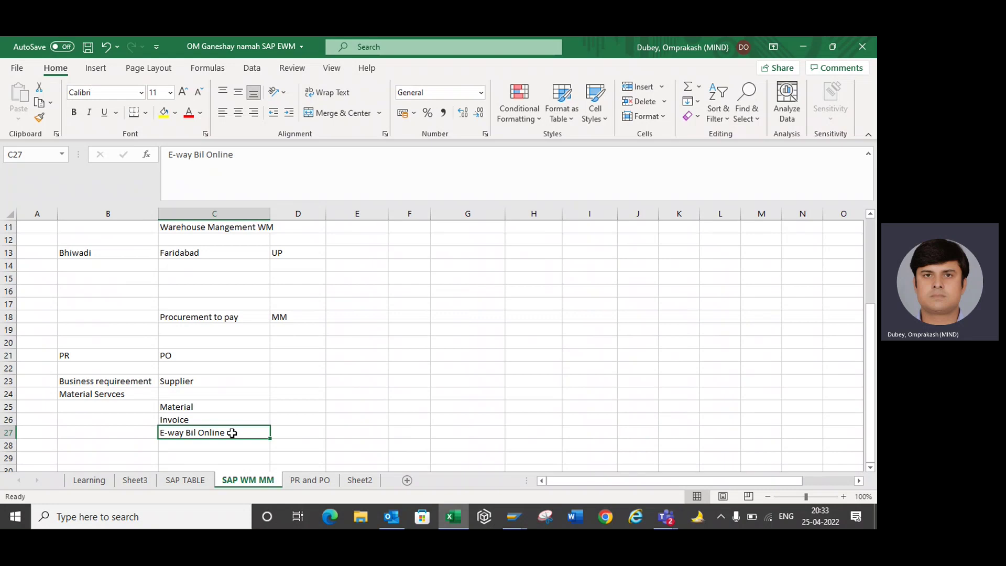
left_click(207, 385)
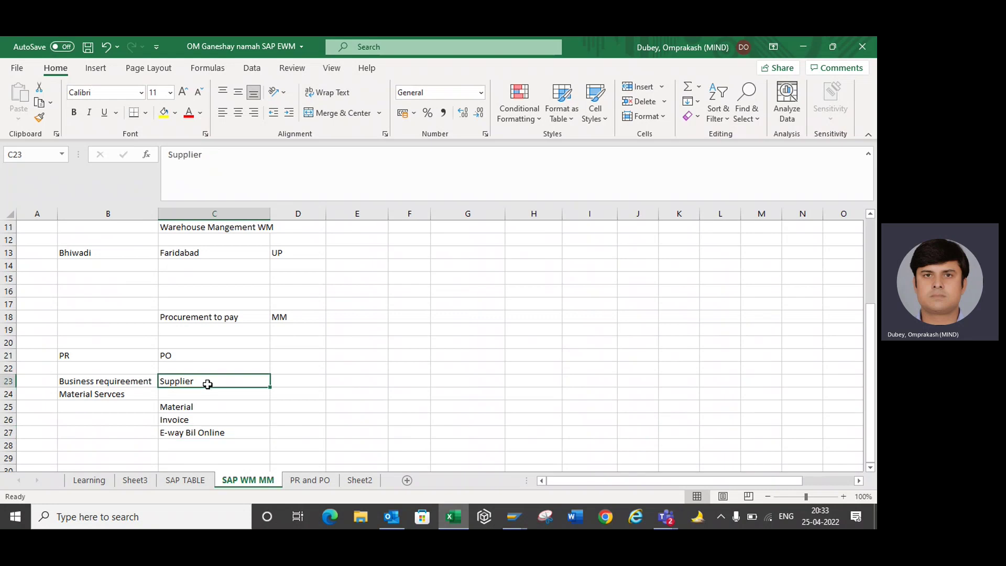
left_click(291, 355)
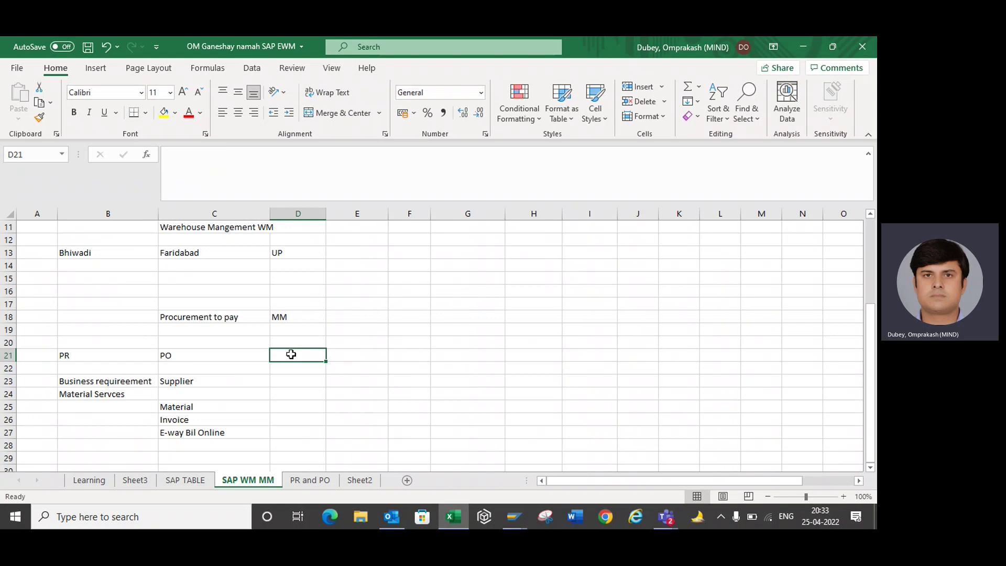
type("C")
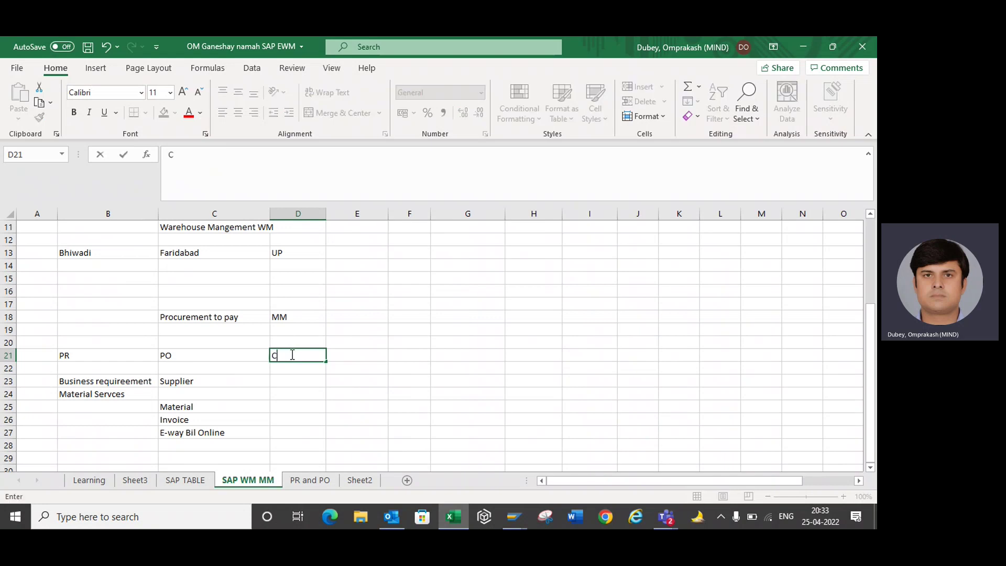
type("ompan")
key("BackSpace")
key("BackSpace")
key("BackSpace")
key("BackSpace")
key("BackSpace")
key("BackSpace")
Enter "Company" in cell A21, in front of the PR heading
left_click(24, 356)
type("Company")
key("Tab")
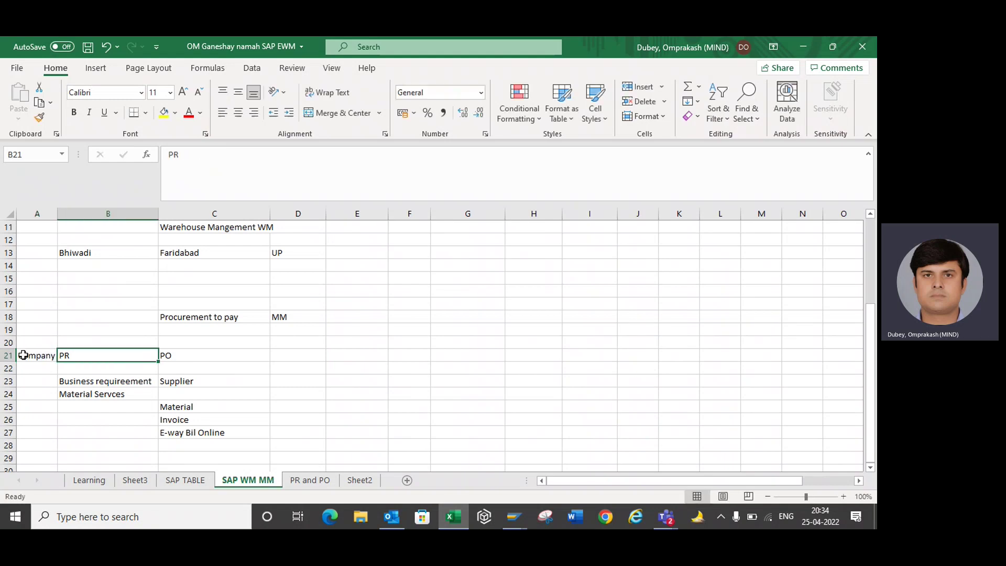
Enter "Gate entry" in cell D21 as the stage following PO
left_click(184, 356)
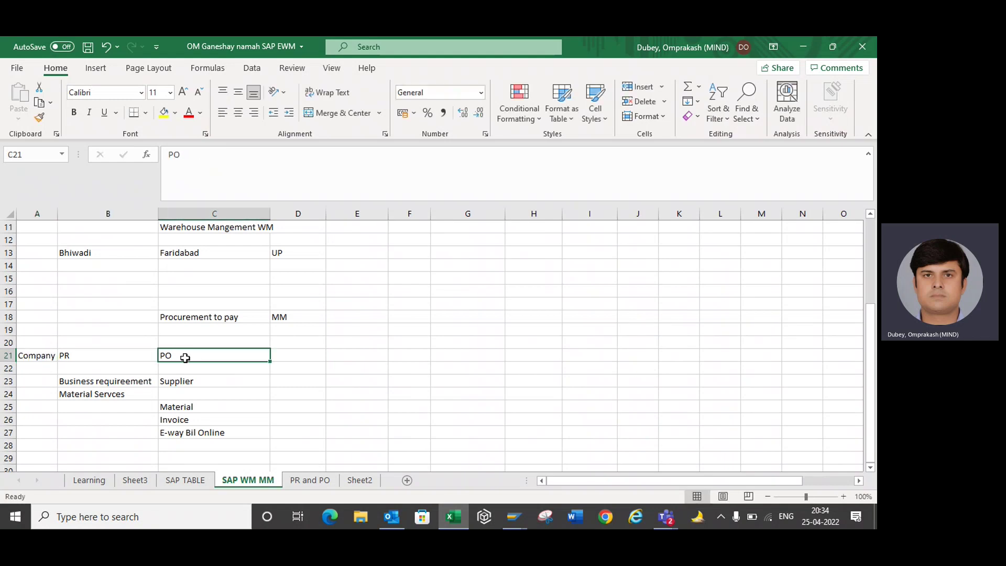
left_click(287, 356)
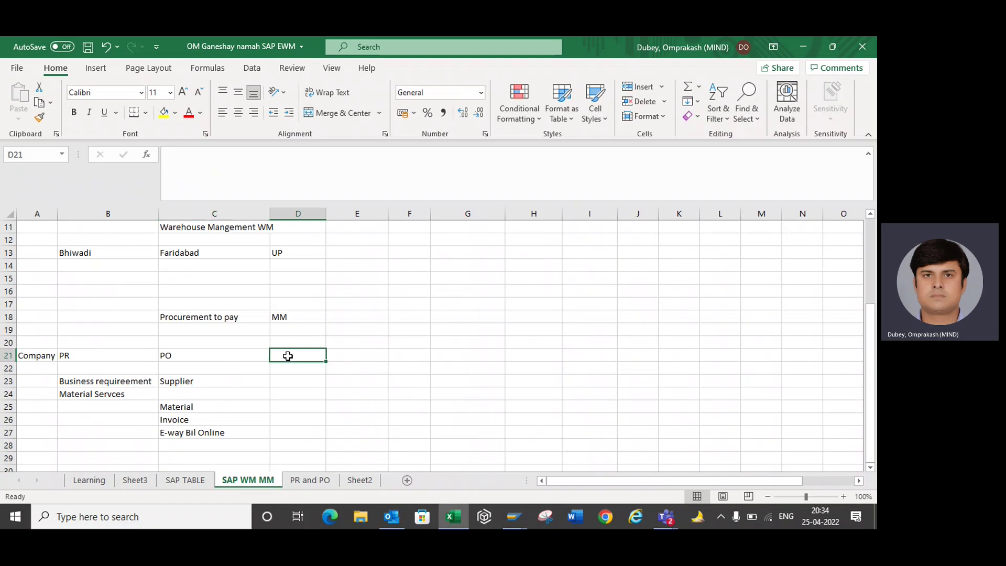
type("G")
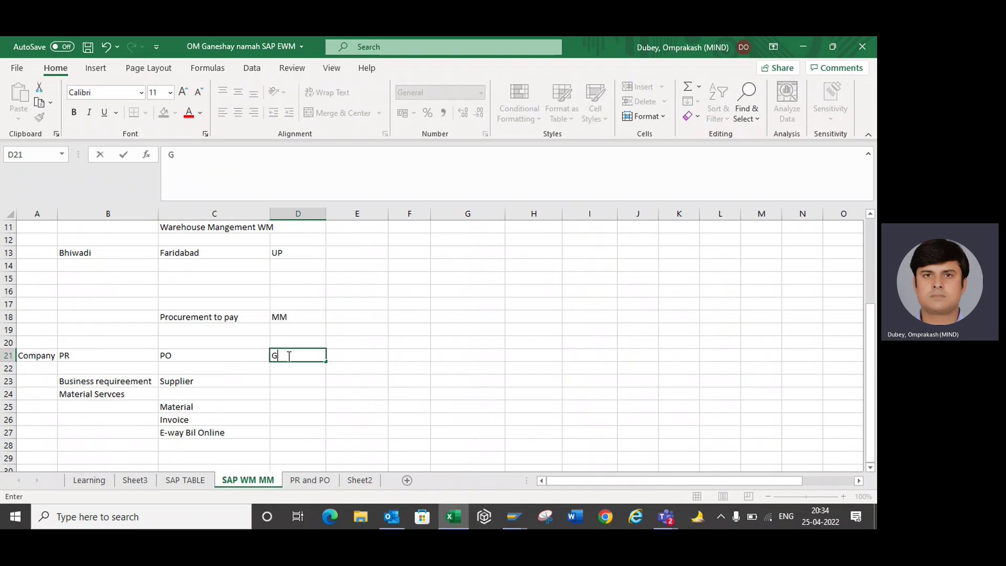
type("ate entery")
key("BackSpace")
key("BackSpace")
key("BackSpace")
type("ry")
key("Return")
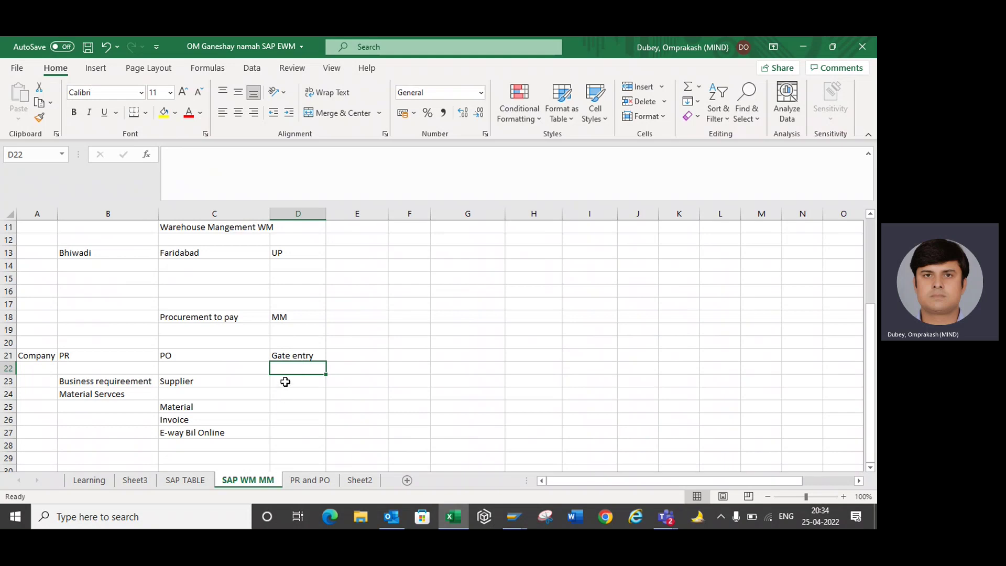
Enter "PO" in cell D23, under the Gate entry heading
left_click(296, 355)
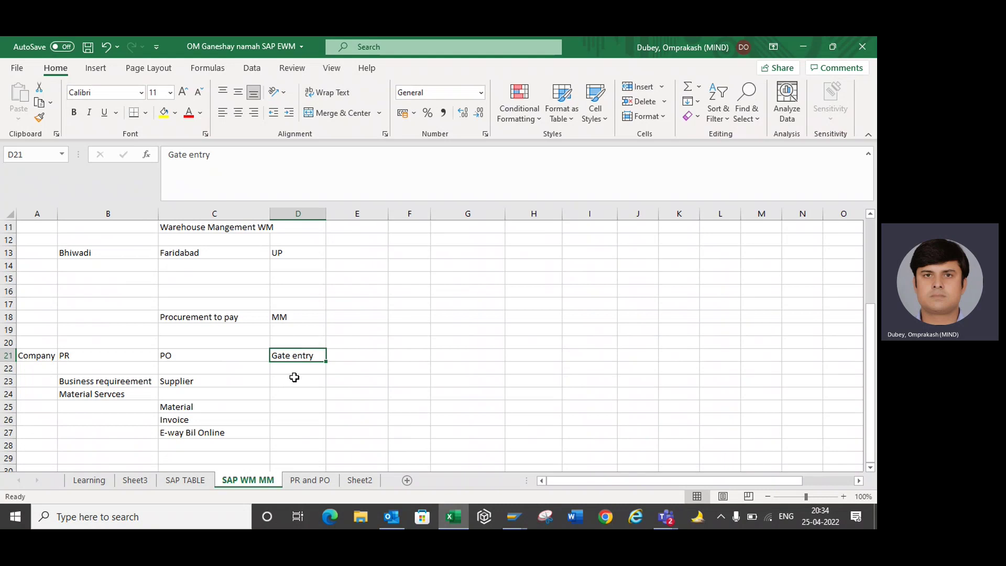
left_click(295, 377)
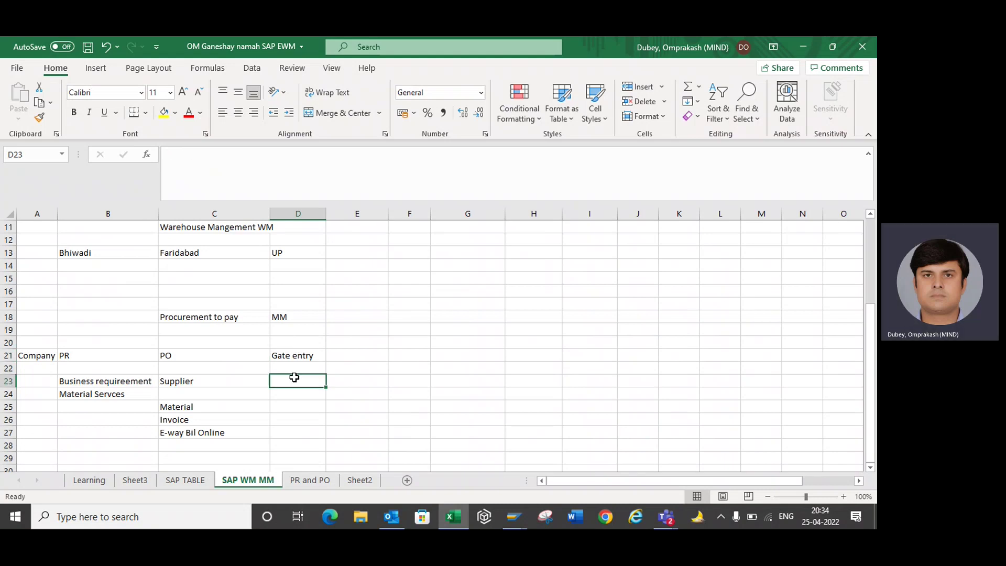
type("PO")
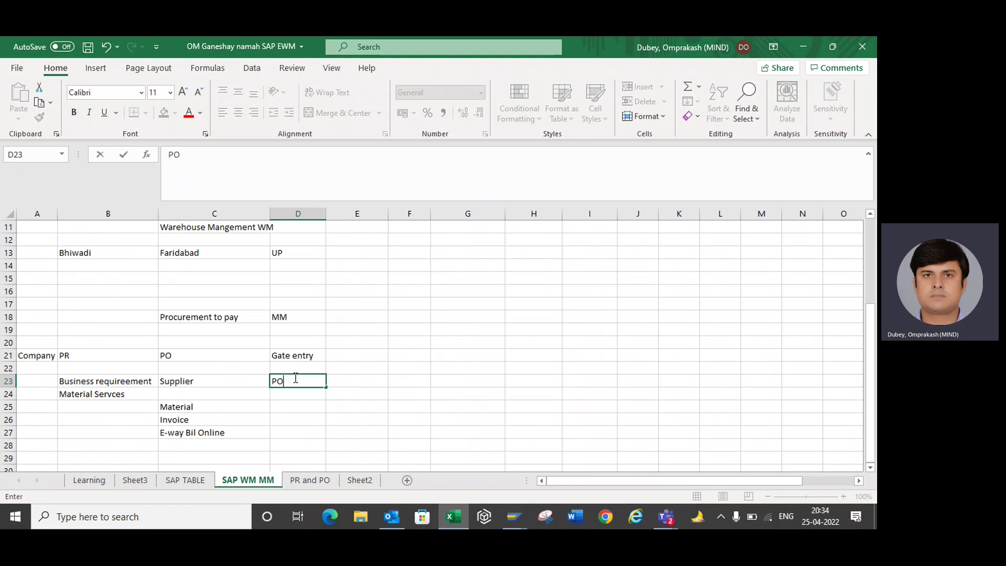
key("Return")
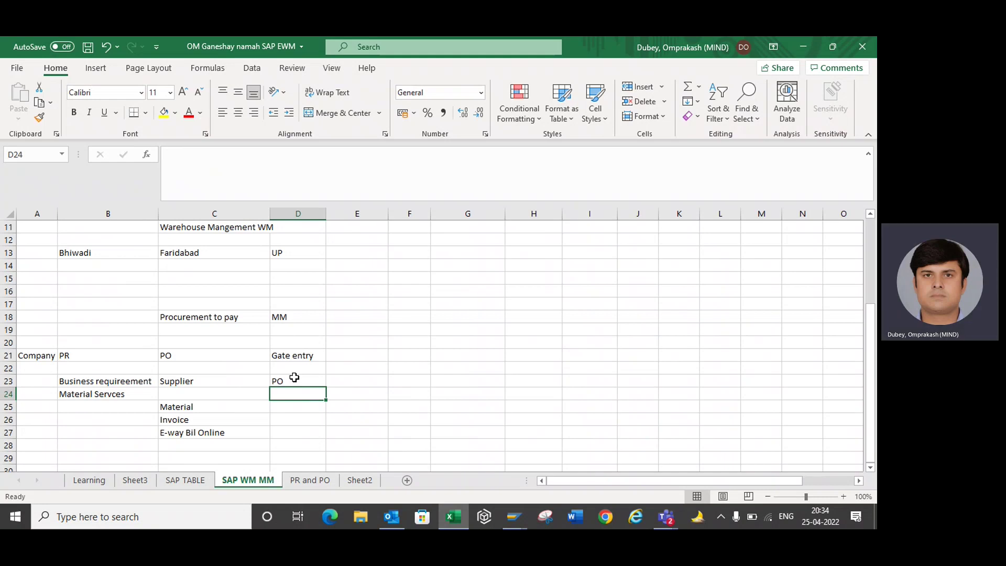
Copy the Invoice and E-way Bil Online entries from C26:C27 into D24:D25, below PO in the Gate entry column
left_click(295, 378)
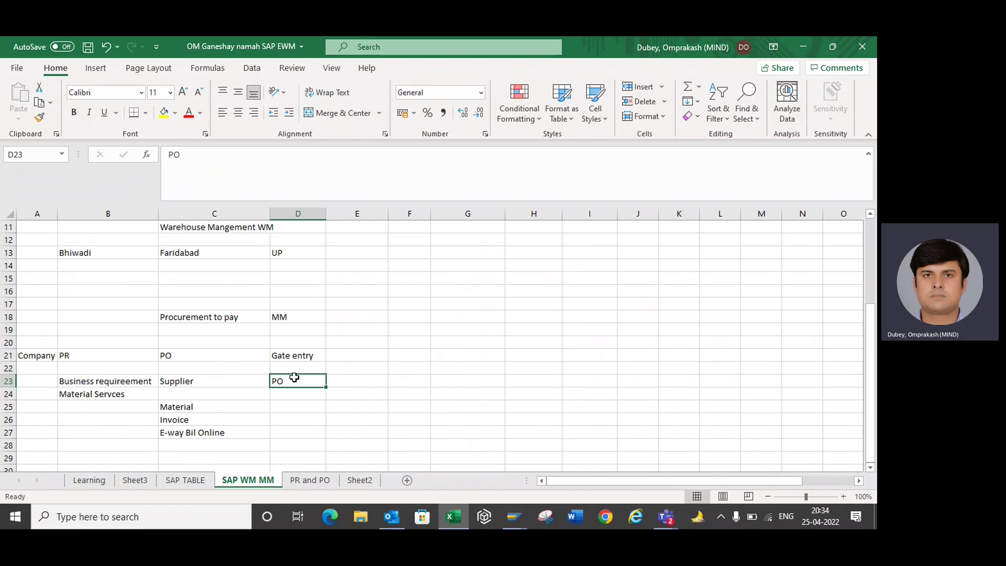
key("Down")
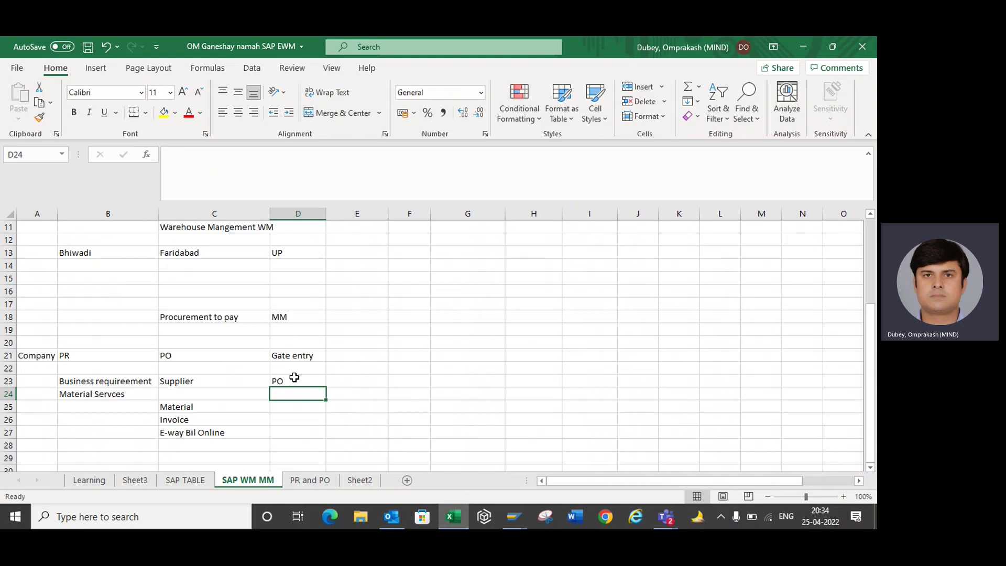
left_click(193, 420)
left_click_drag(192, 420, 192, 432)
key("ctrl+c")
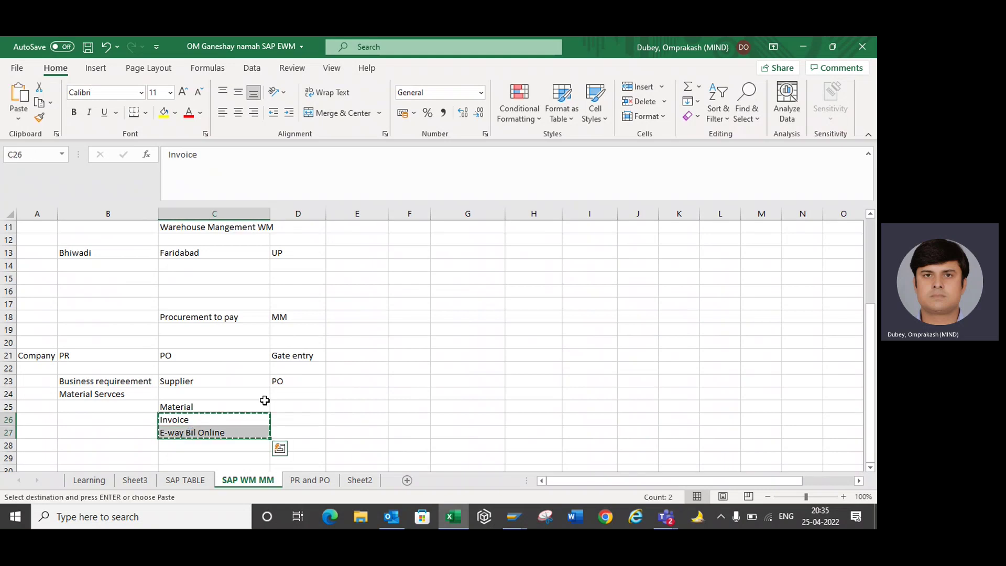
left_click(287, 391)
key("ctrl+v")
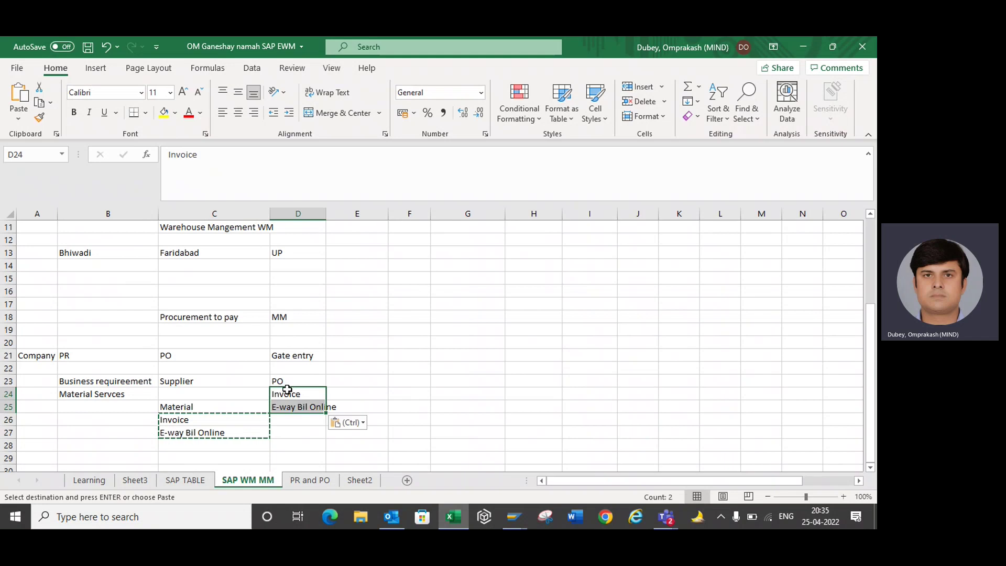
Fit the width of column D to its contents and clear the copy selection
double_click(326, 214)
left_click(285, 391)
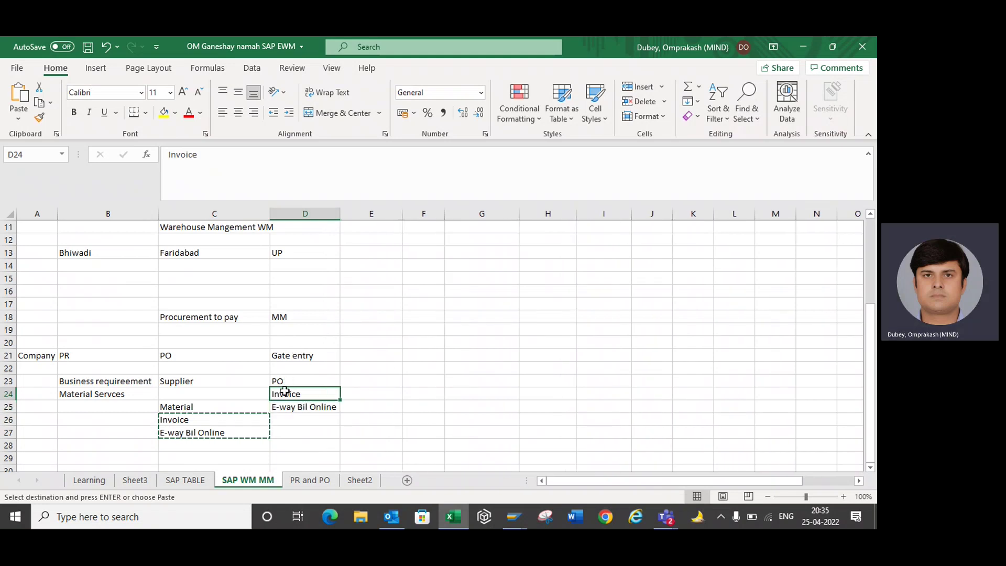
left_click(291, 410)
key("Escape")
Review the Gate entry heading and the documents listed below it in D23:D25
left_click_drag(292, 382, 294, 409)
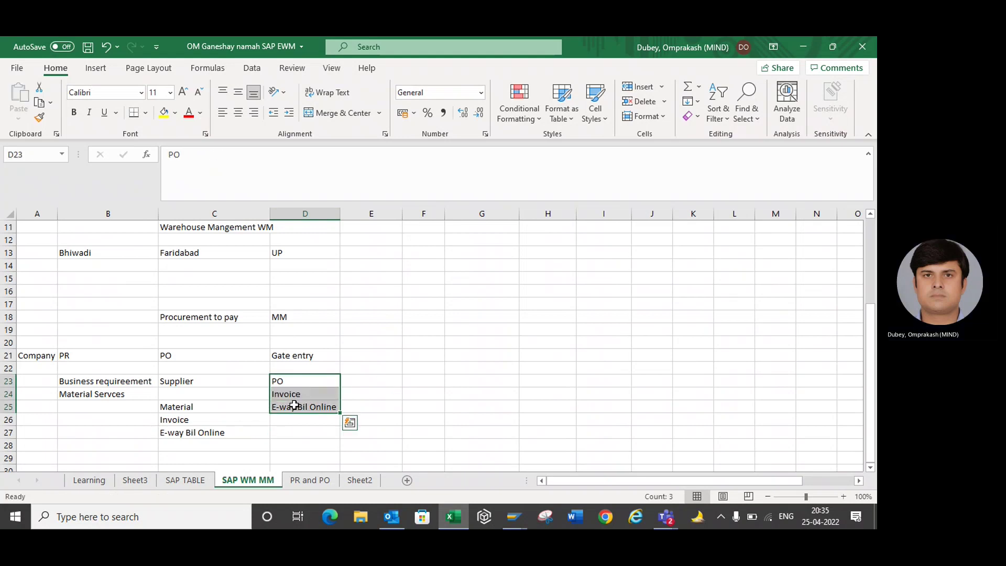
left_click(303, 358)
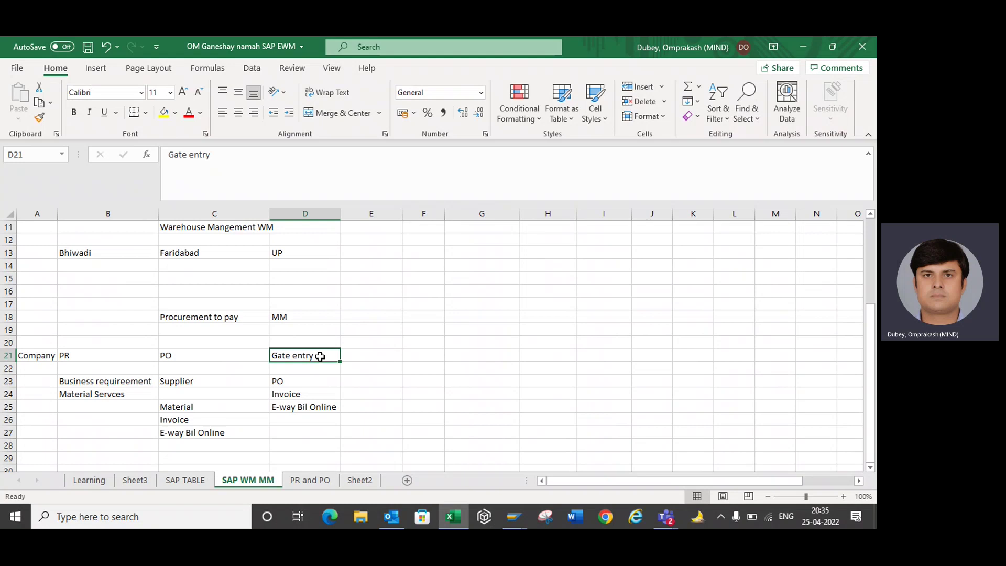
left_click(293, 378)
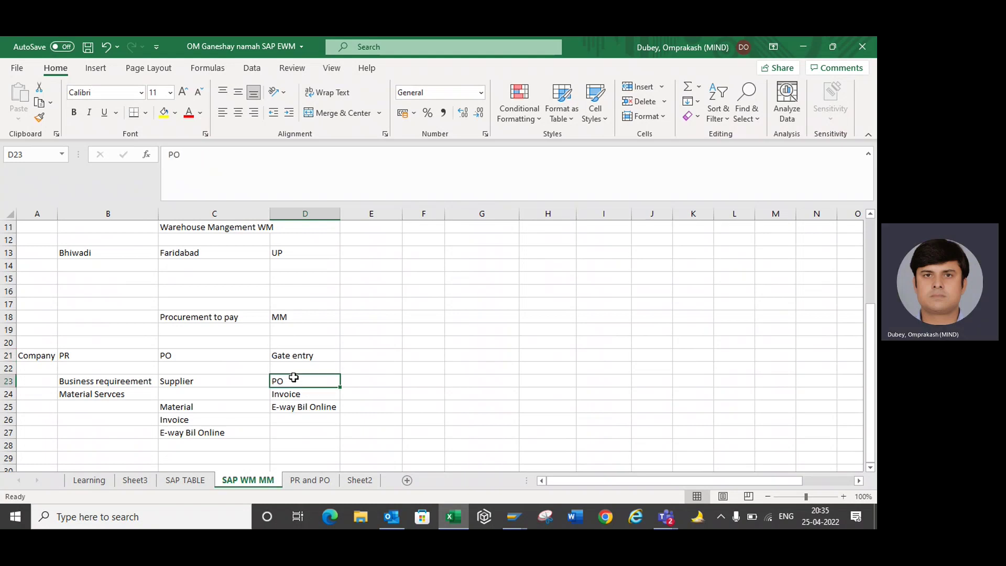
left_click(286, 394)
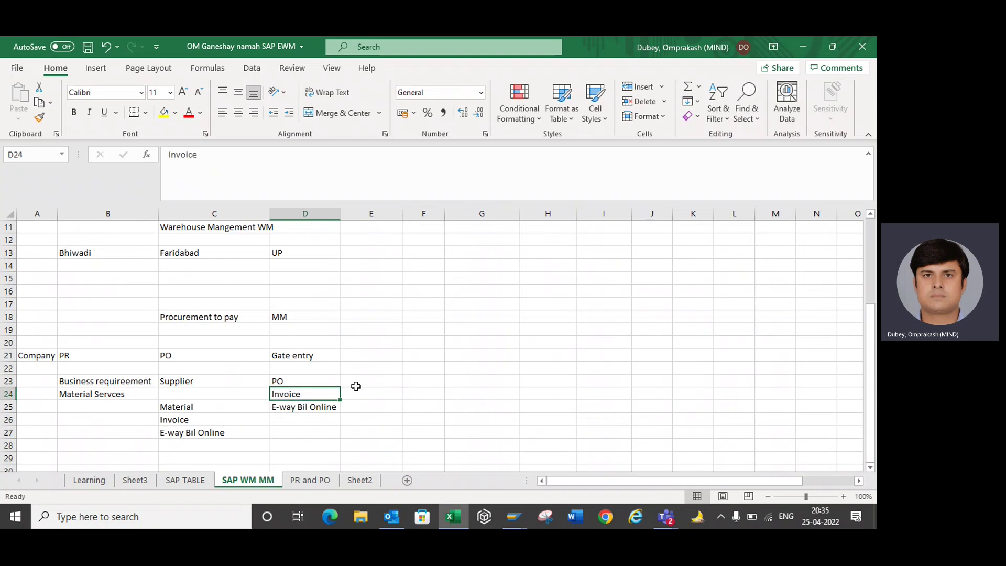
left_click(299, 411)
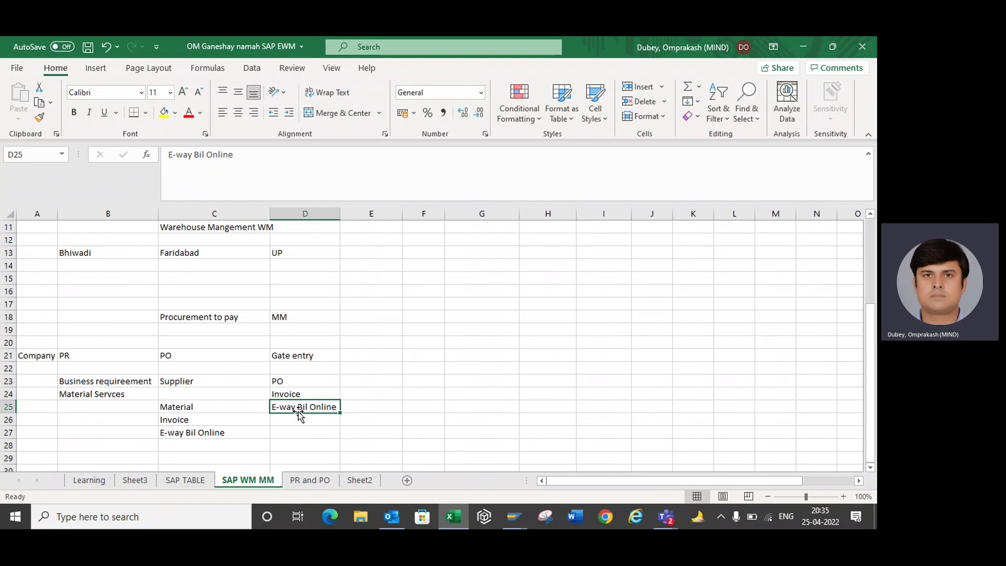
key("Down")
key("Down")
key("Up")
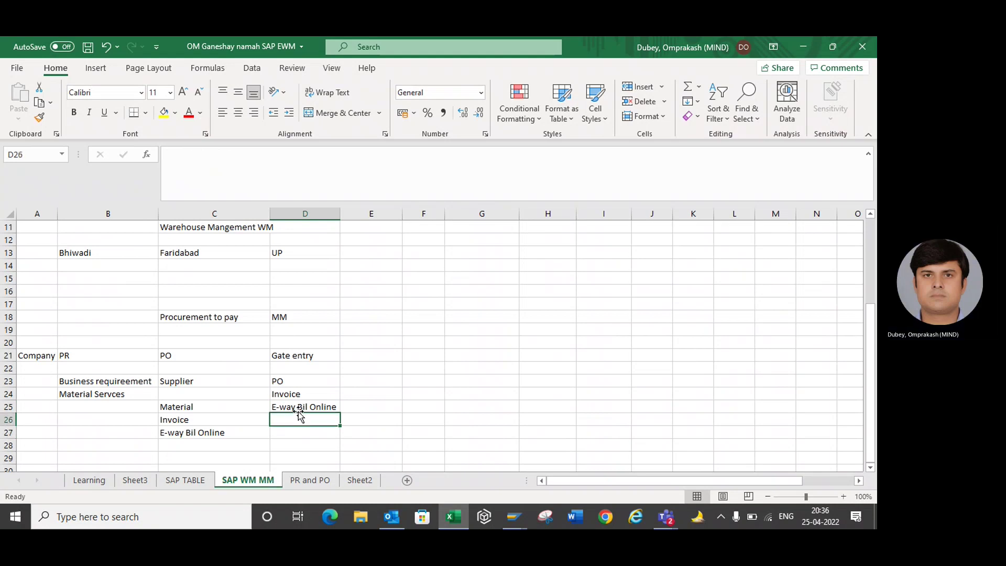
key("Down")
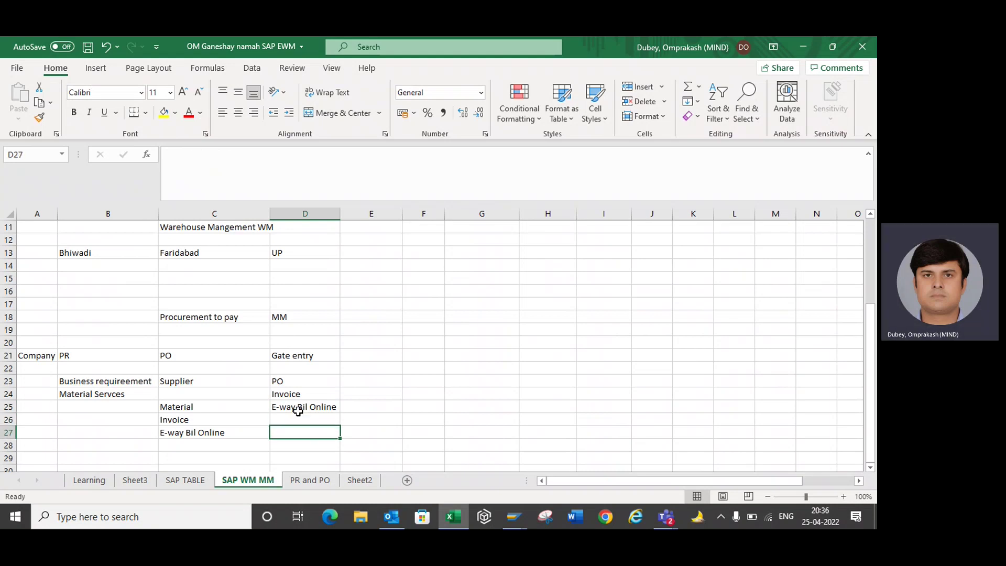
Add the heading "Store" in cell E21 with "Receivng area" below it in E22
left_click(370, 360)
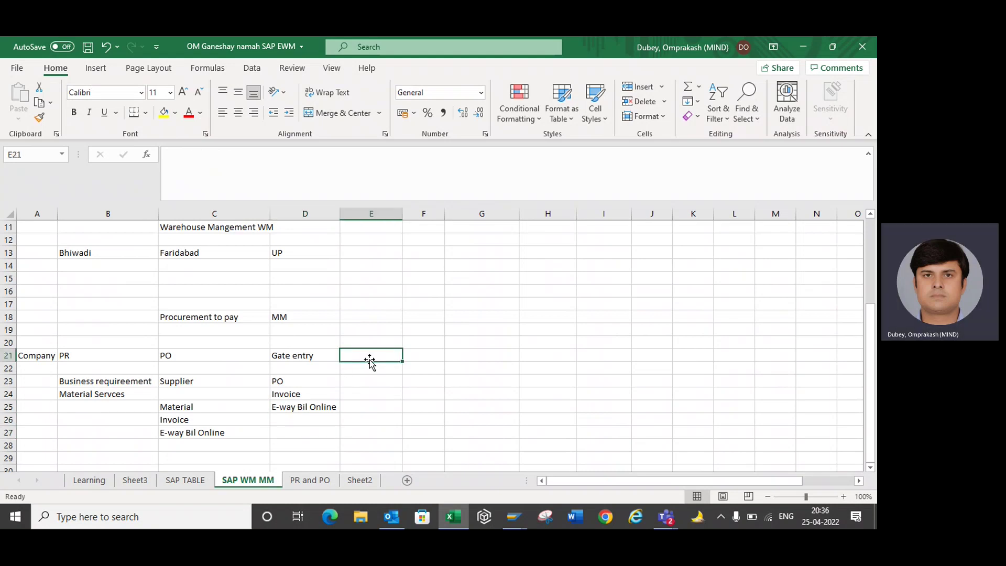
type("Store")
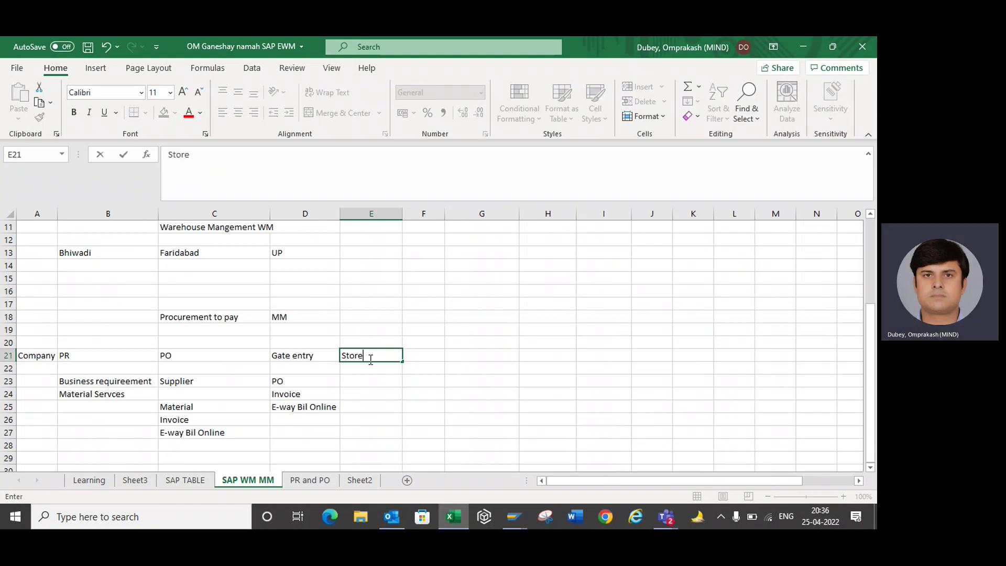
key("Return")
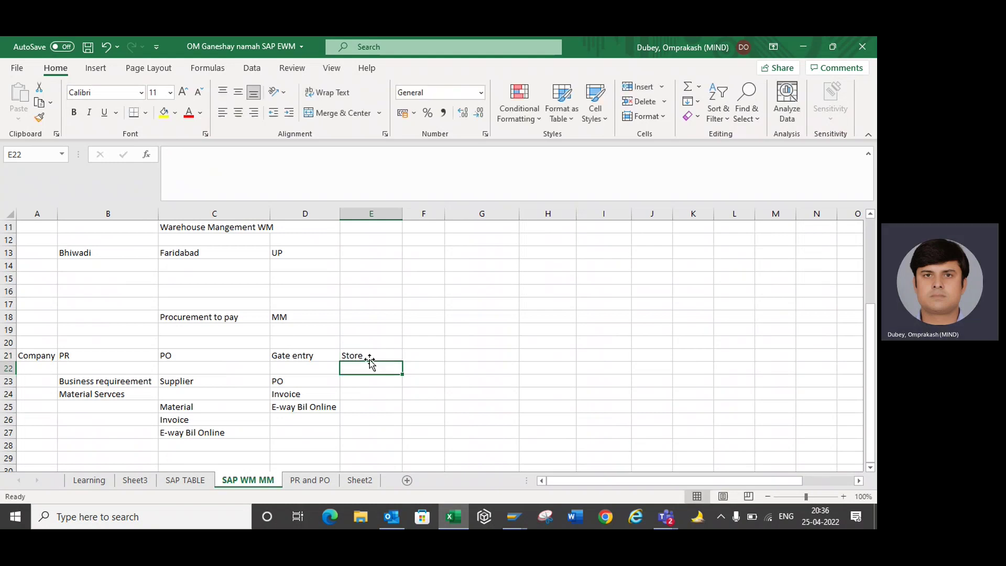
type("Rece")
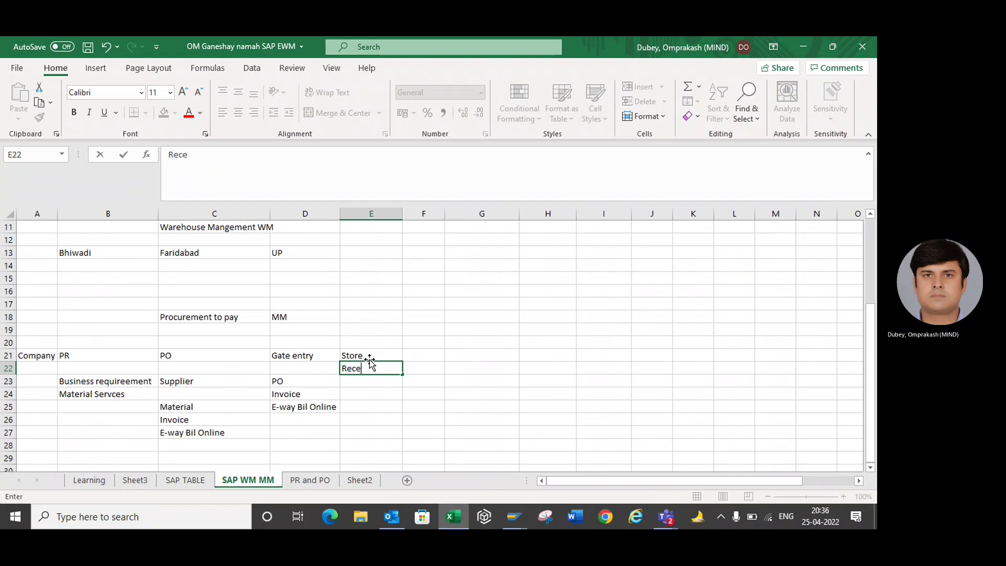
type("ivng ")
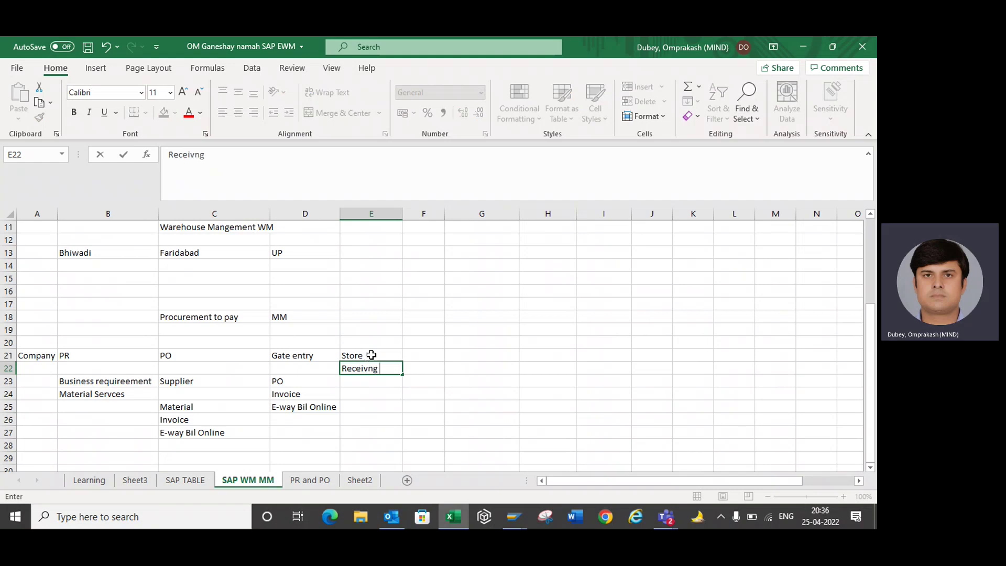
type("area")
key("Return")
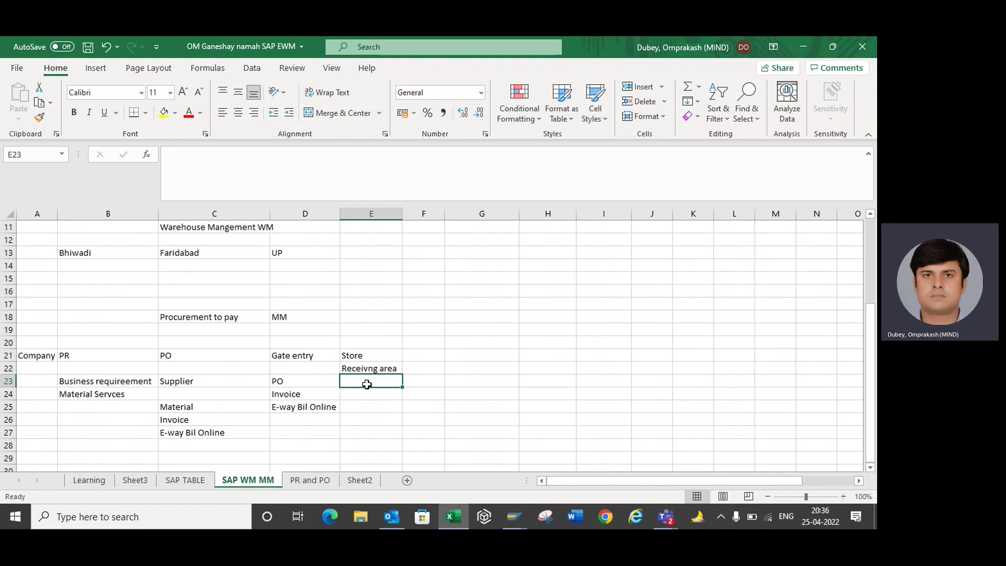
Enter "Storage location" in cell E24 under the Store column and widen column E to show the full text
left_click(359, 365)
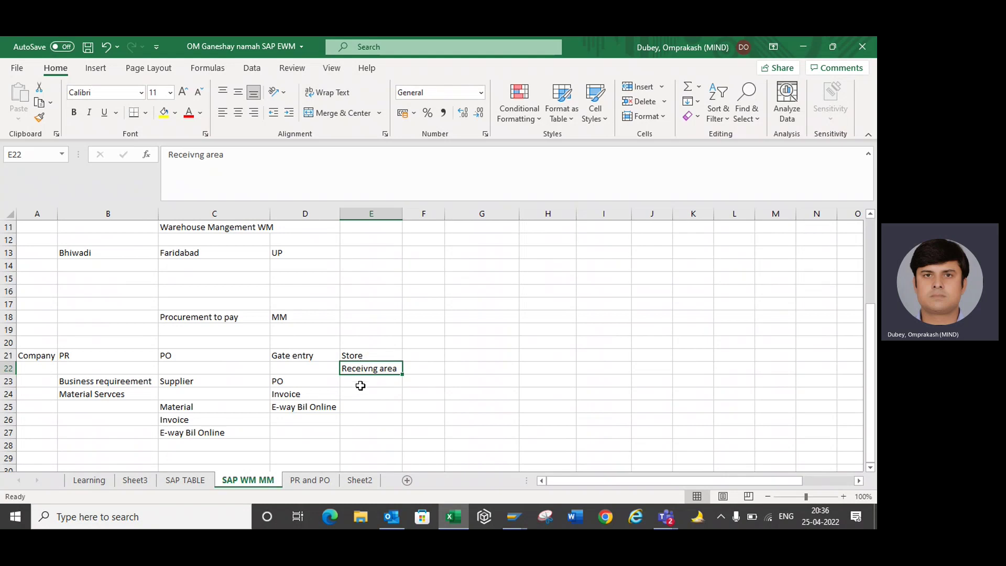
left_click(360, 384)
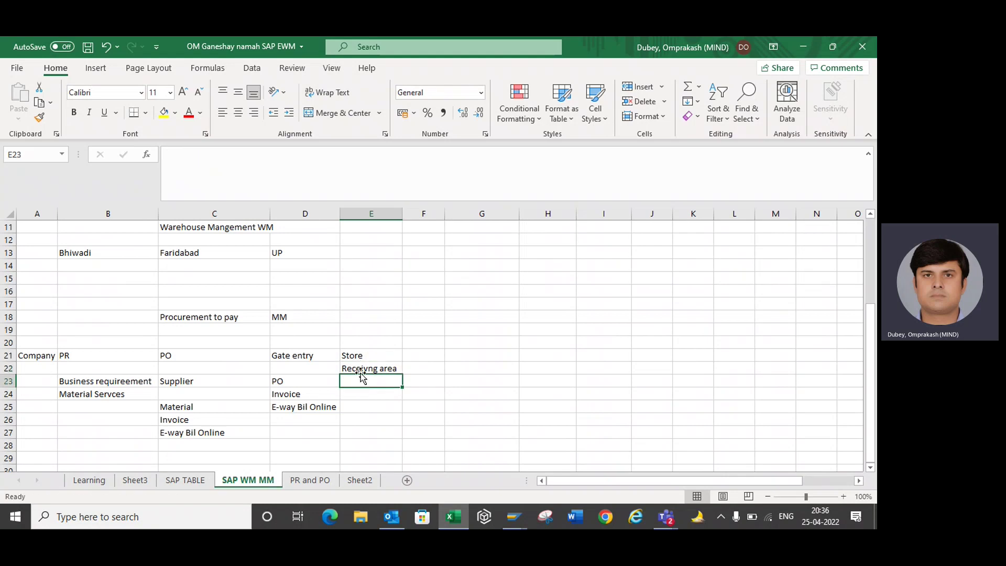
left_click(360, 365)
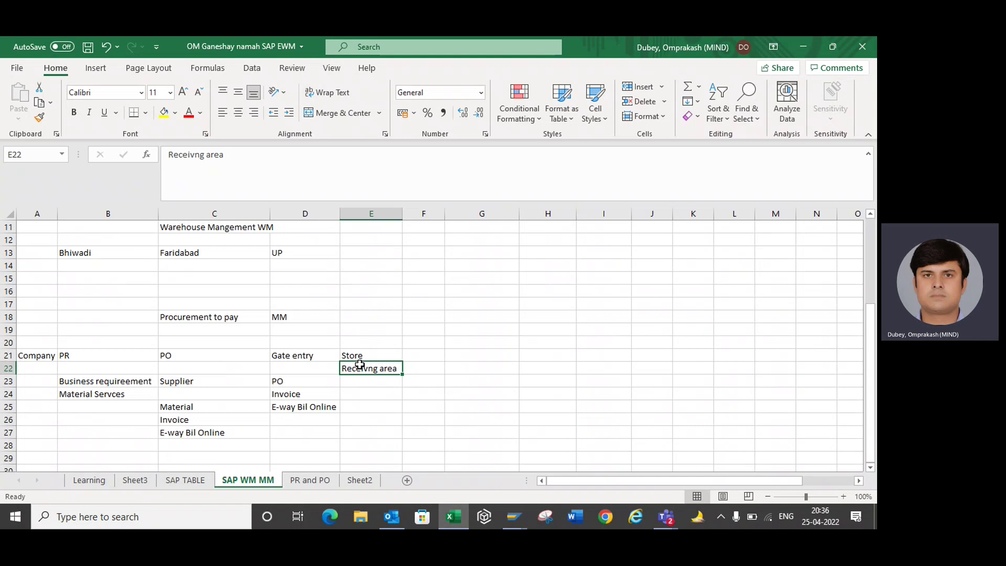
key("Down")
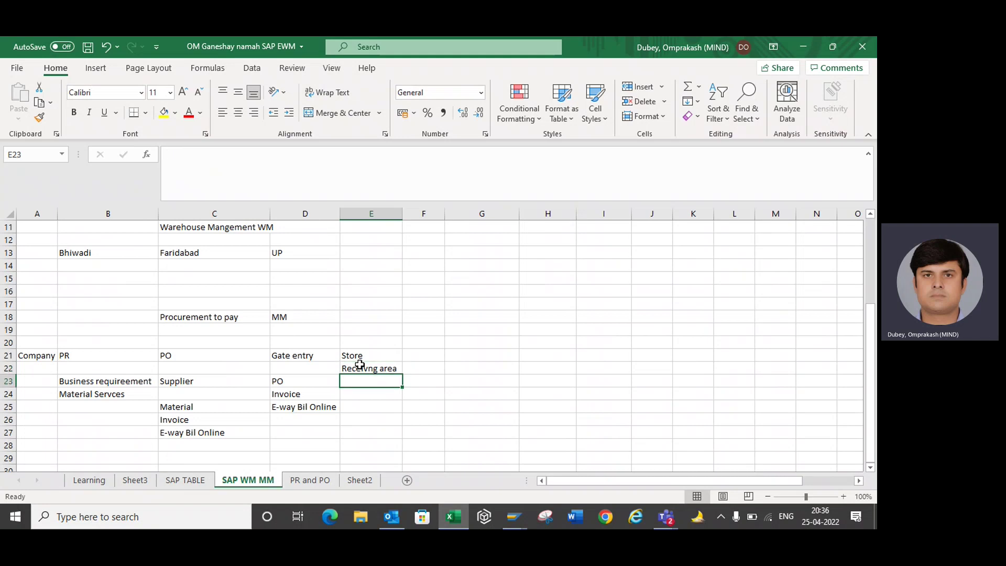
key("Down")
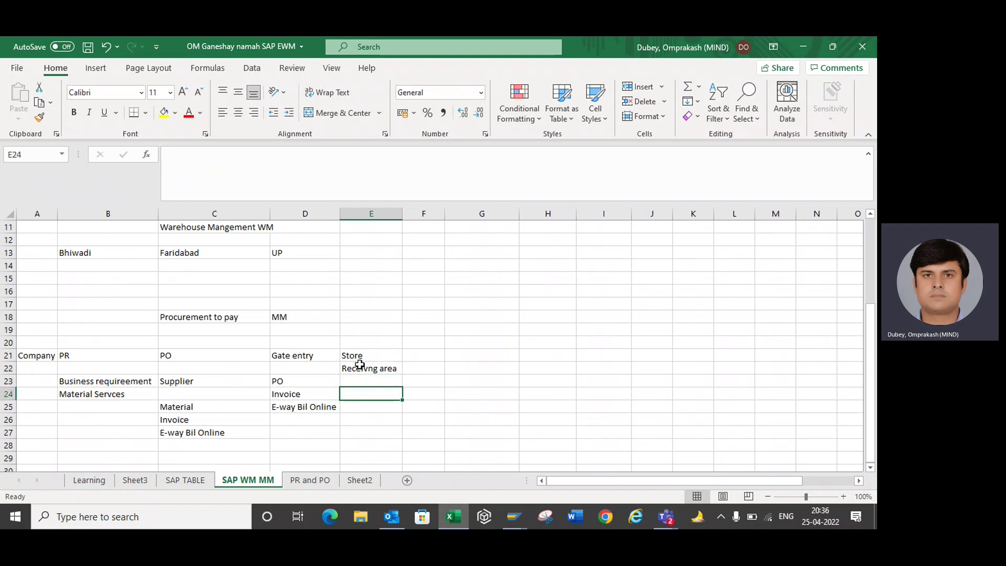
type("Store")
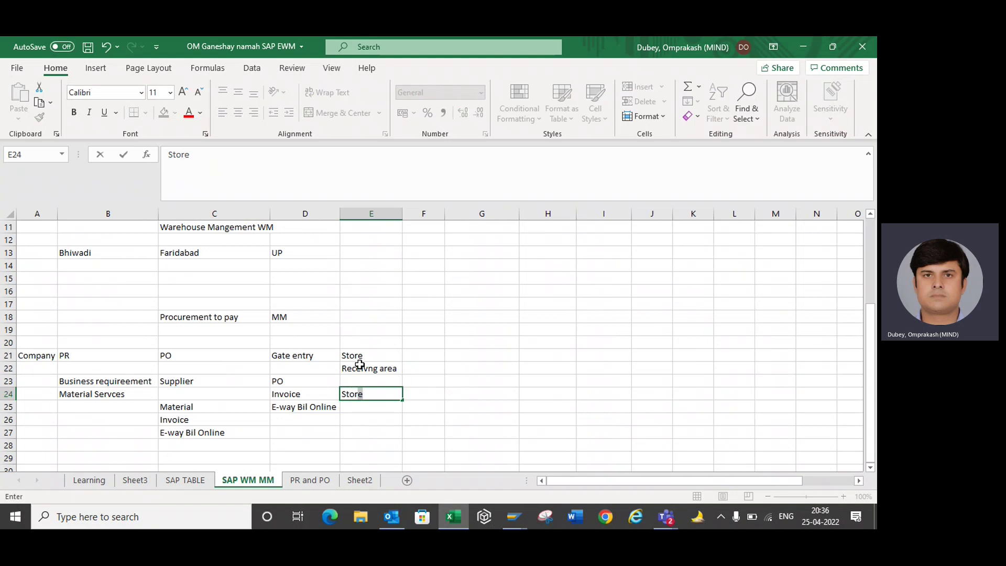
key("BackSpace")
type("age locat")
type("ion")
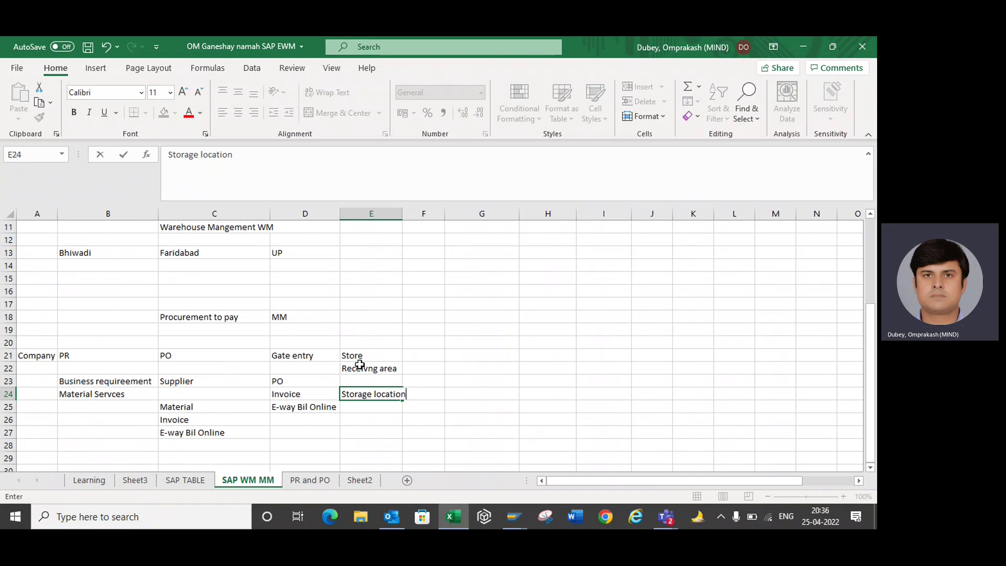
key("Return")
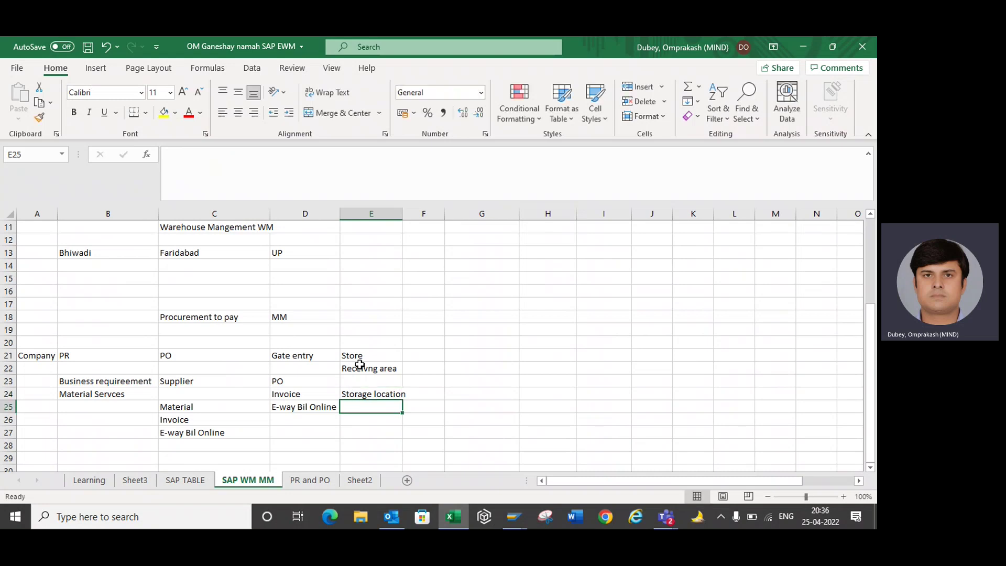
left_click_drag(402, 213, 410, 213)
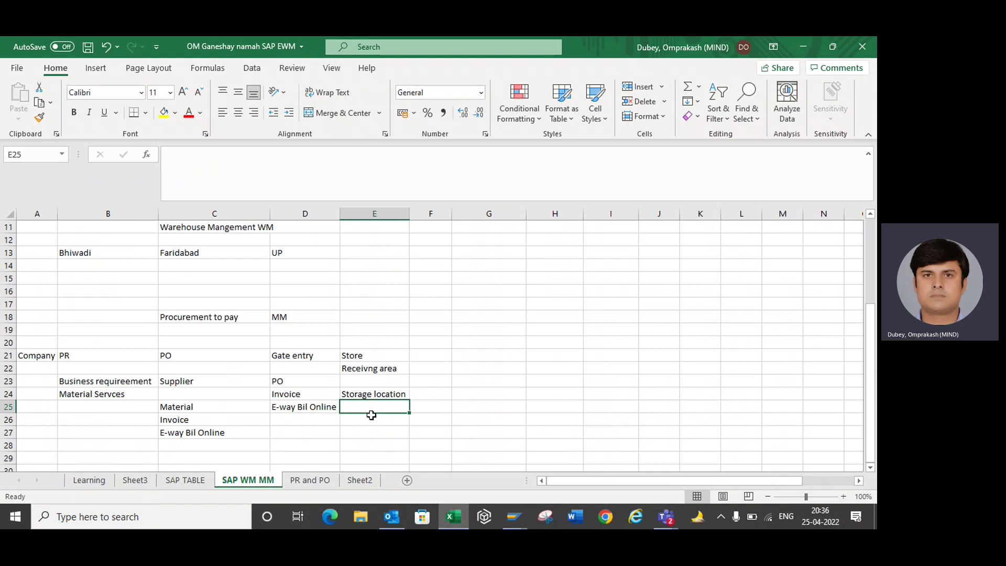
List "Gase", "Chemical" and "Consumables" in cells E25:E27 below Storage location
type("Gase")
key("Return")
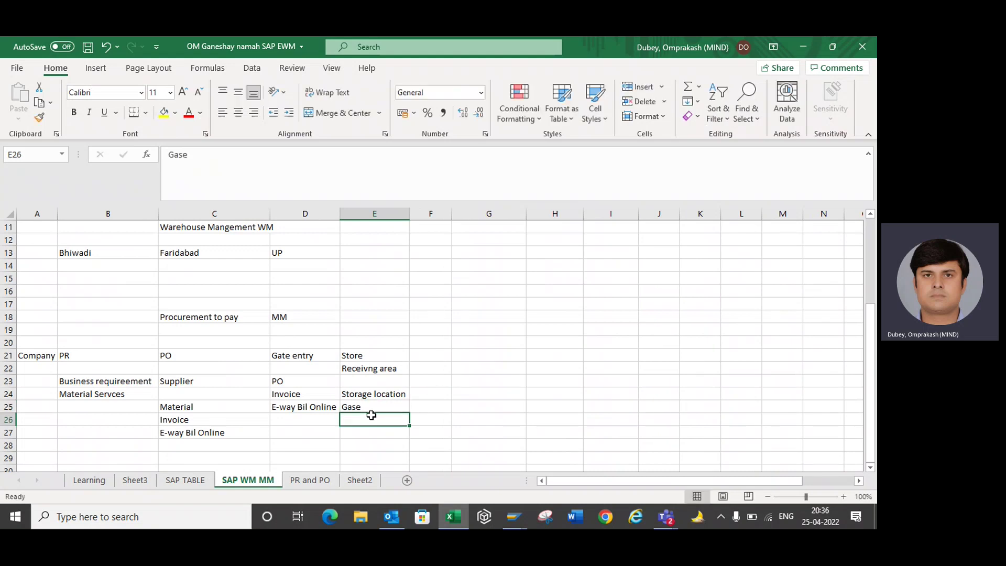
type("Chemi")
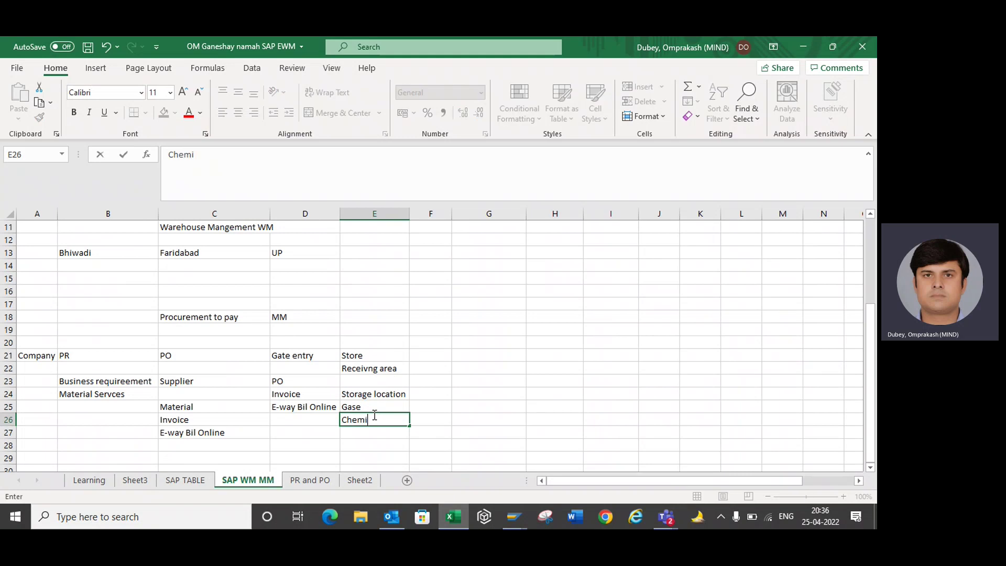
type("cal")
key("Return")
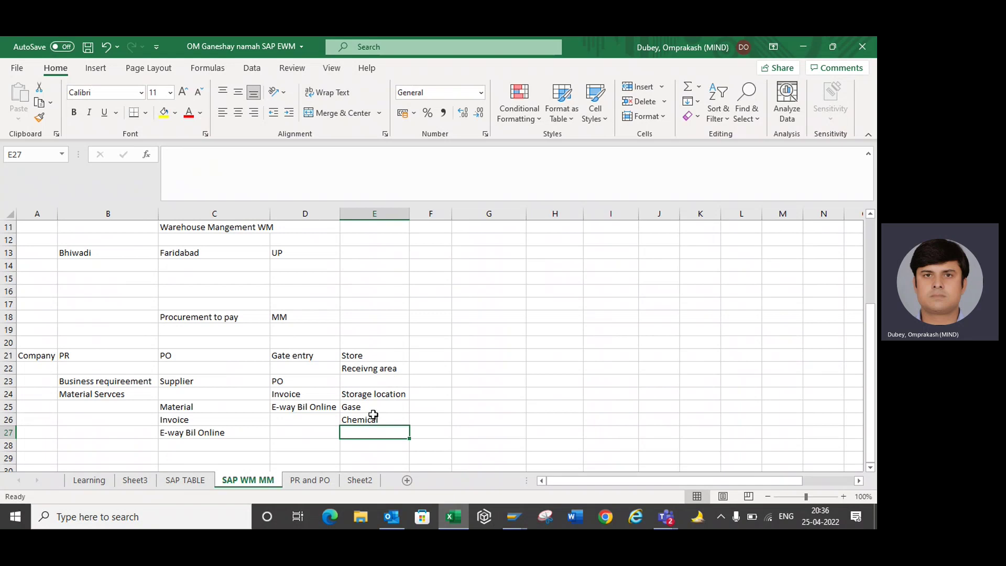
type("Consuman")
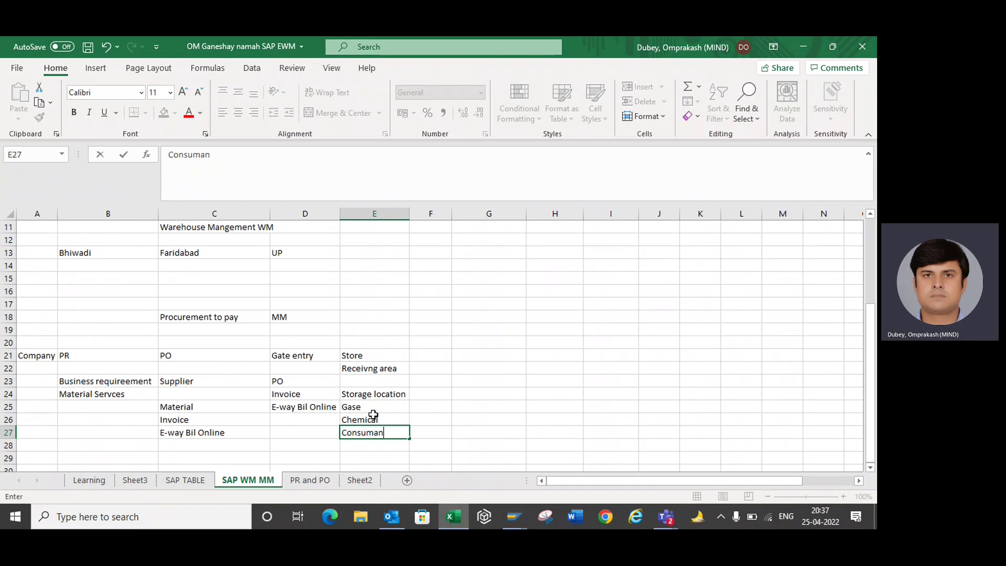
key("BackSpace")
type("bles")
key("Return")
Continue the storage location list with "RM", "SP" and "Tool" in cells E28:E30
type("RM")
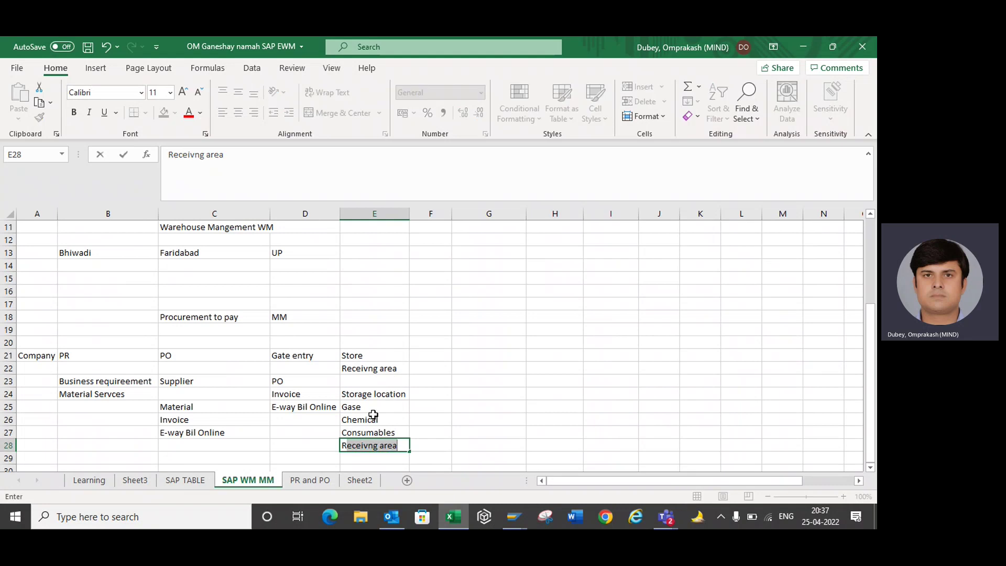
key("Return")
type("SP")
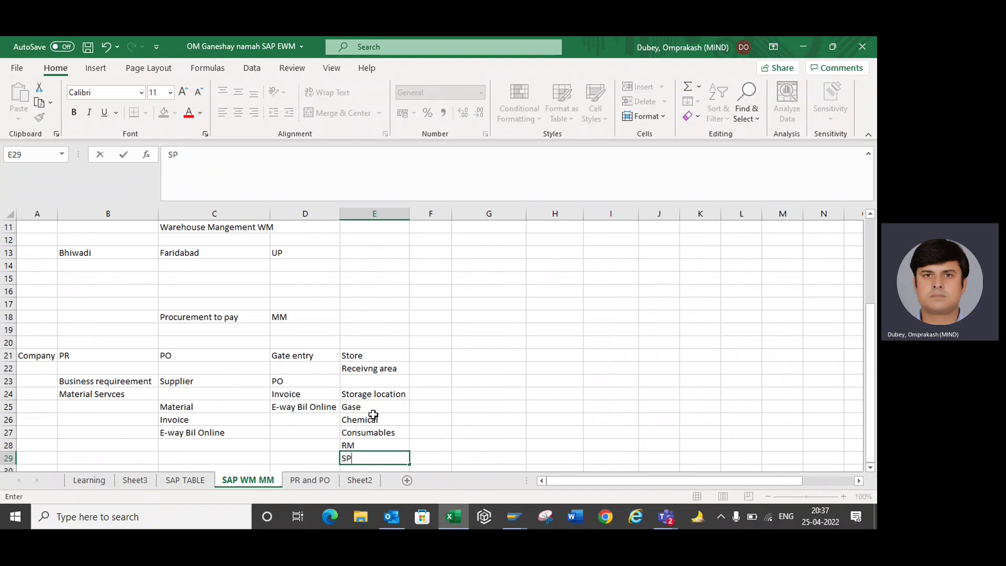
key("Return")
key("Return")
key("Up")
type("Too")
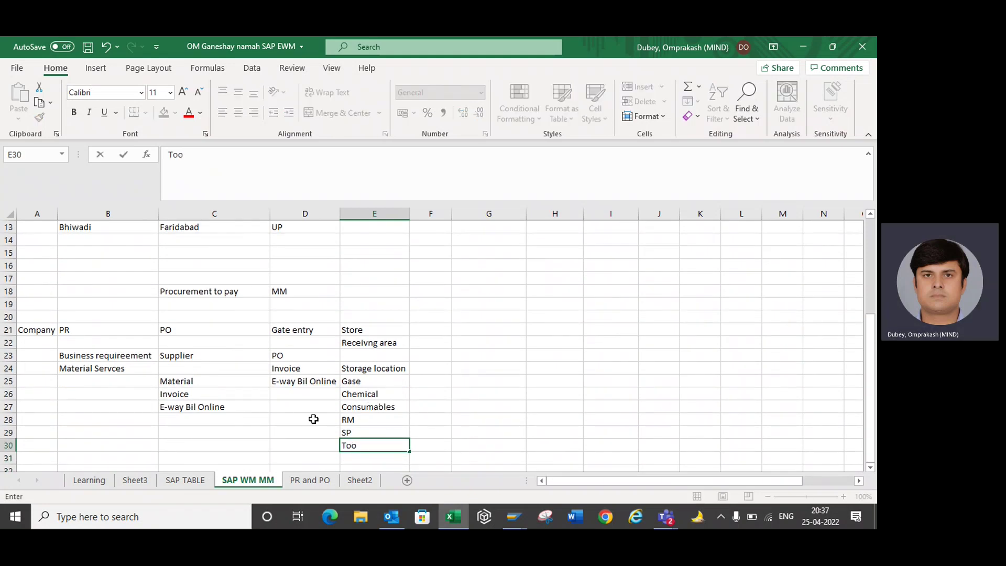
key("Return")
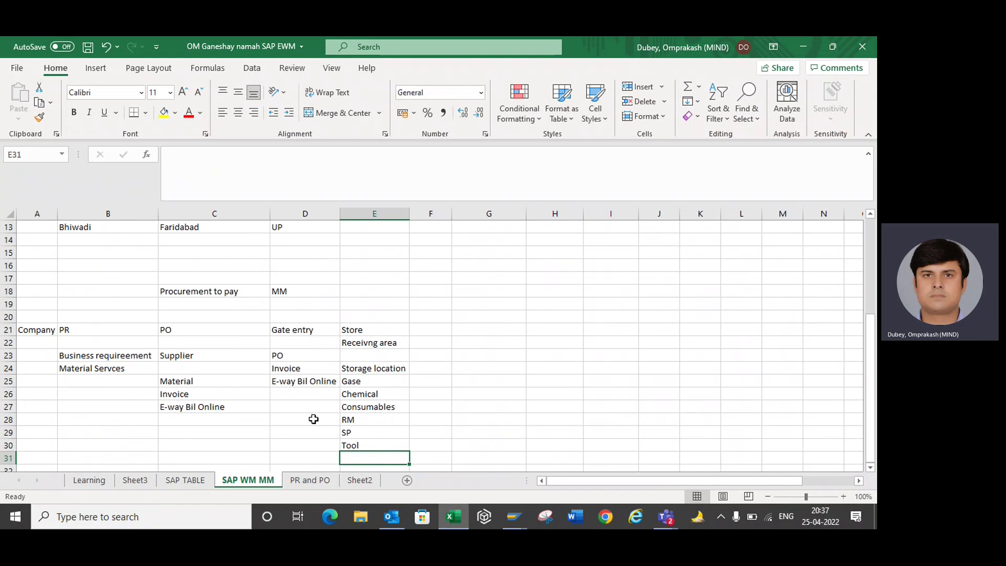
Add "Pakacagin material" to the storage location list in cell E31
scroll(314, 419, "down", 1)
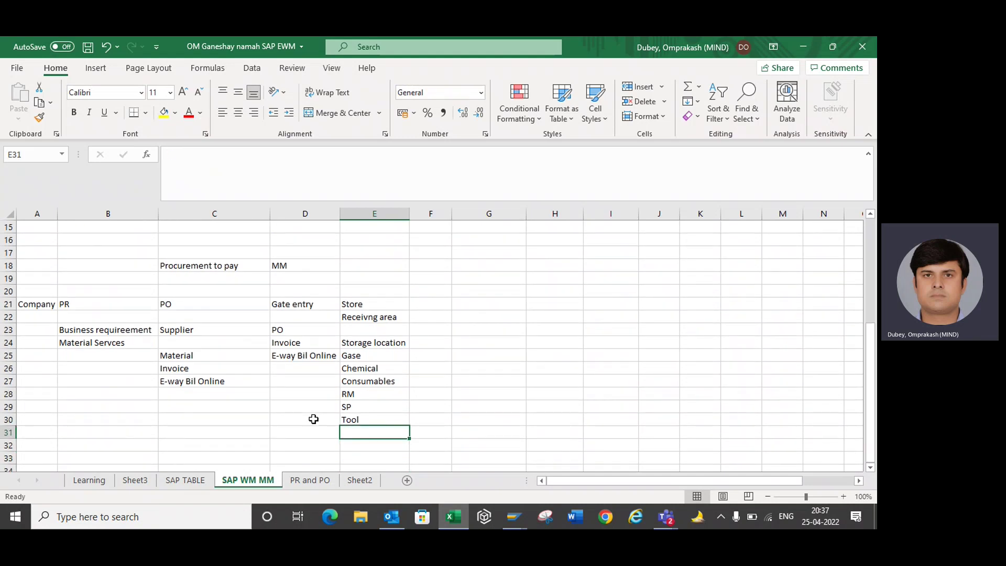
type("Pakacgib")
key("BackSpace")
key("BackSpace")
key("BackSpace")
type("agi")
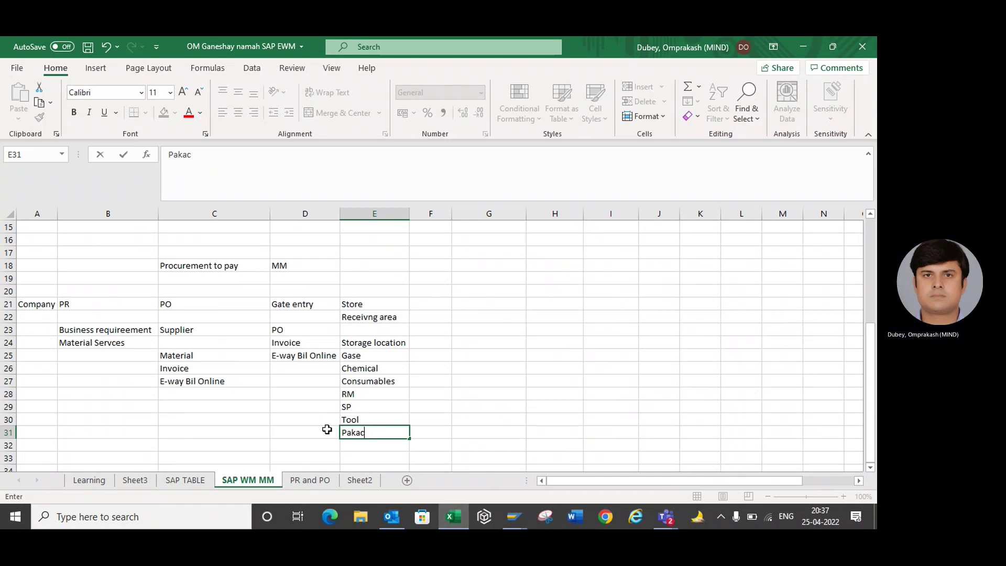
type("n material")
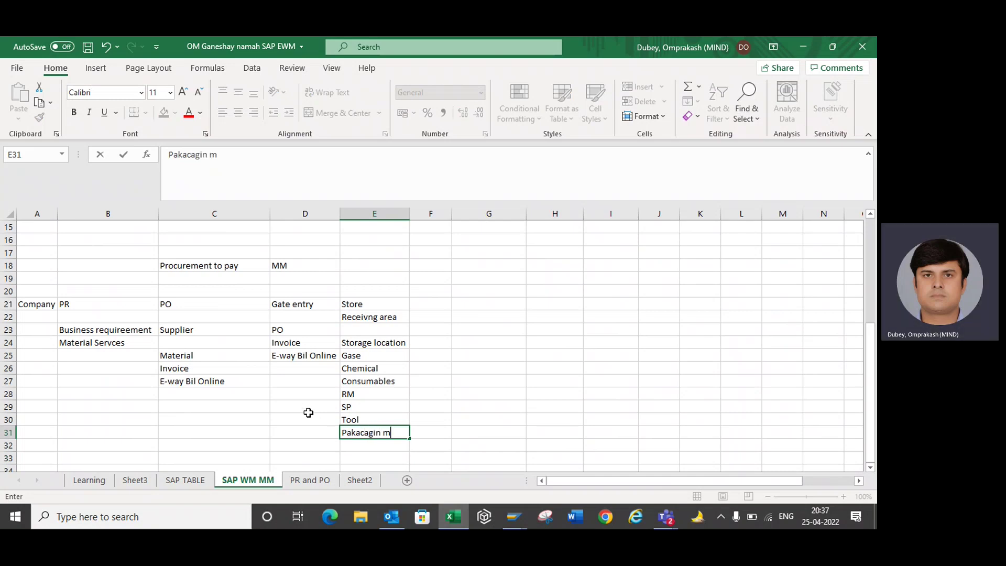
key("Return")
Complete the storage location list with "Station." in cell E32 and "welfare items" in cell E33
type("Stati")
type("onaer")
key("BackSpace")
key("BackSpace")
key("BackSpace")
type(".")
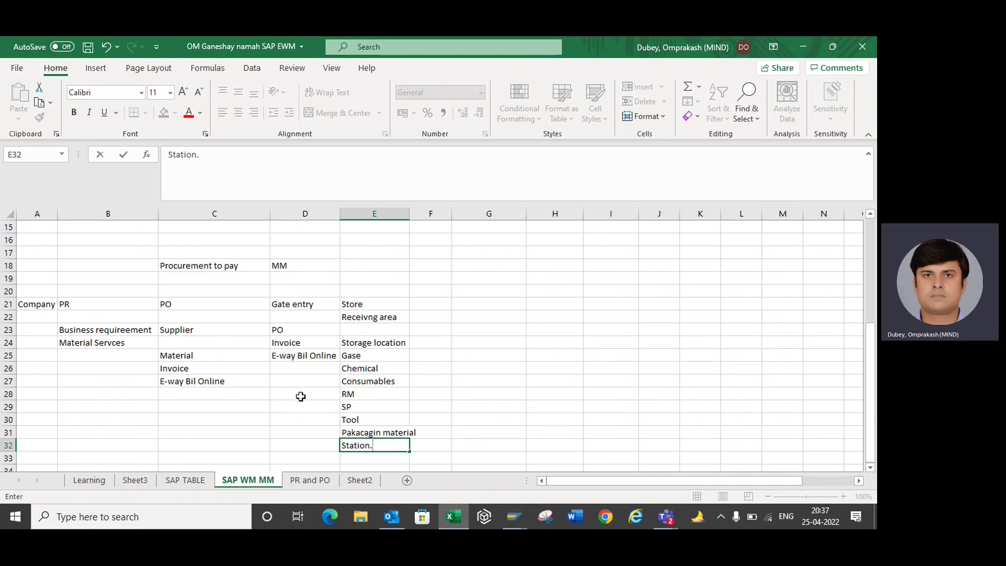
key("Return")
key("Return")
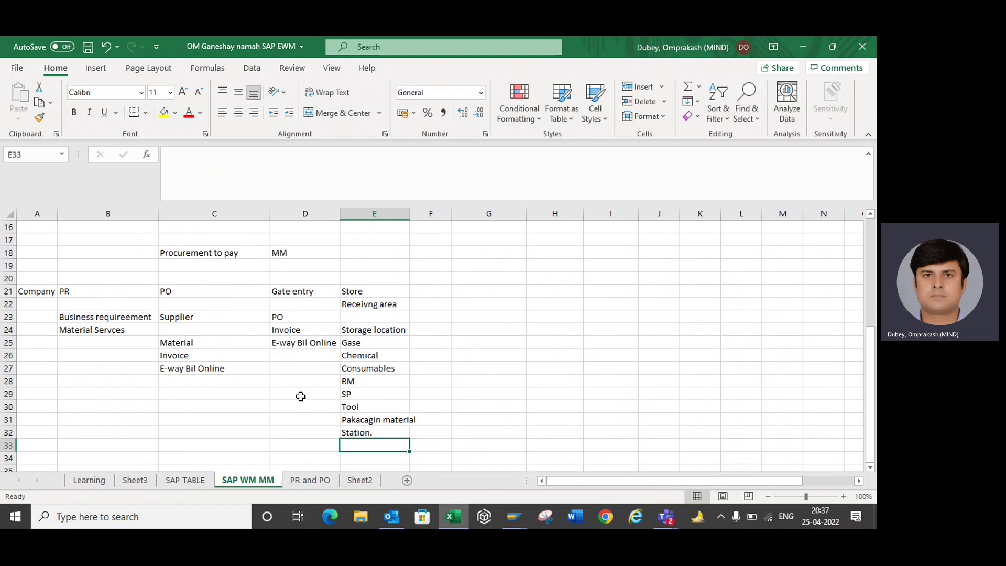
key("Up")
type("we")
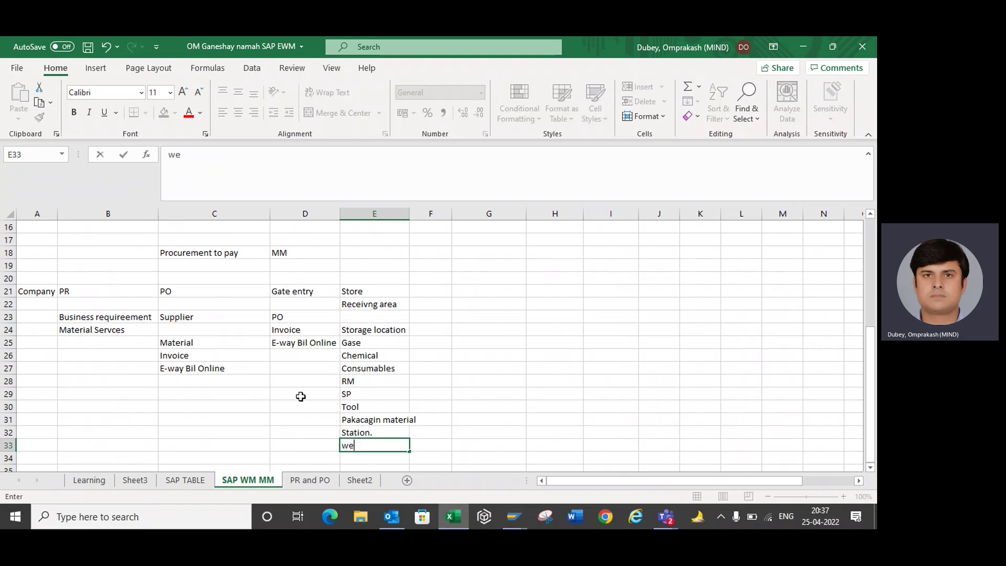
type("lfare items")
key("Return")
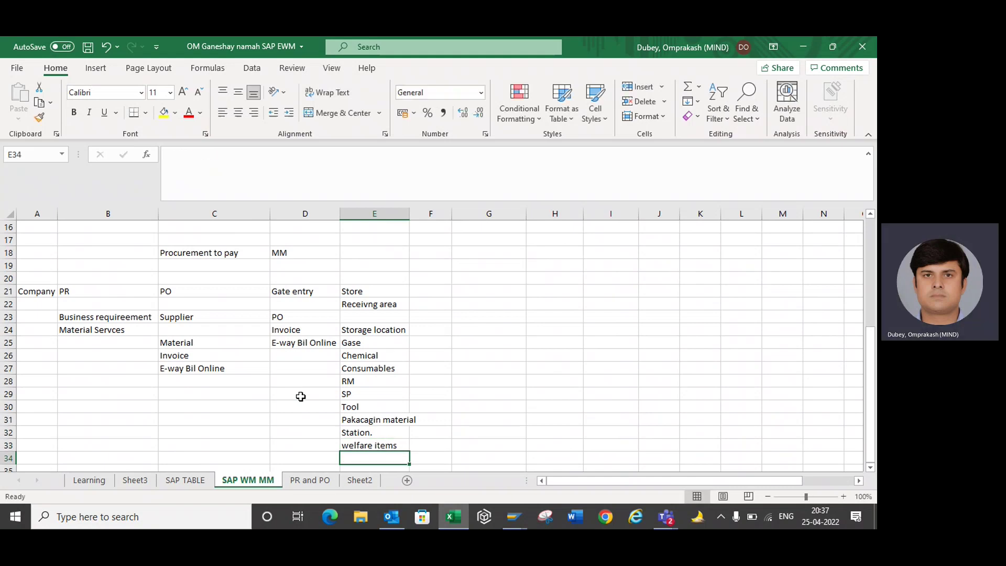
Apply all borders to the process headings PR, PO, Gate entry and Store in B21:E21
left_click(355, 289)
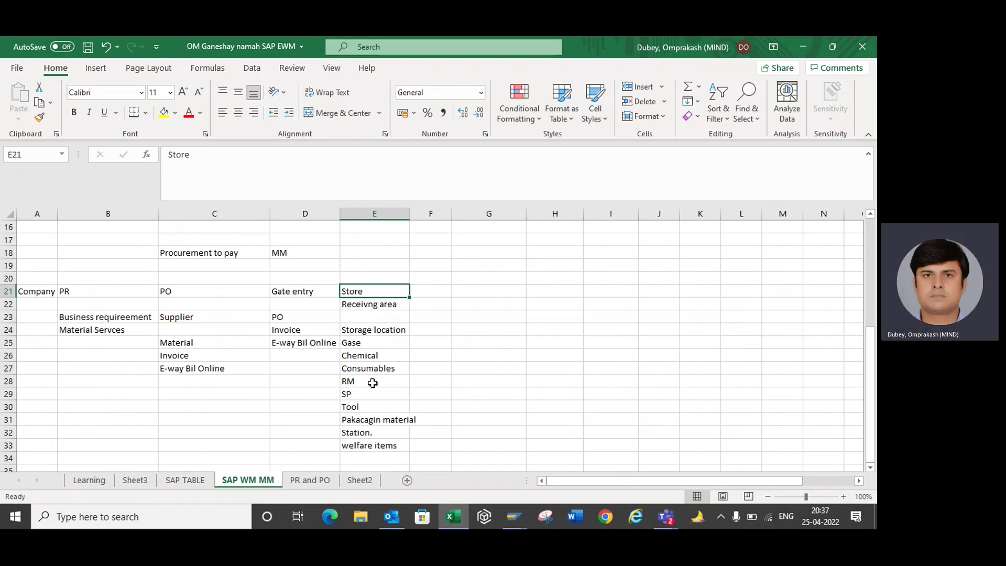
left_click(373, 368)
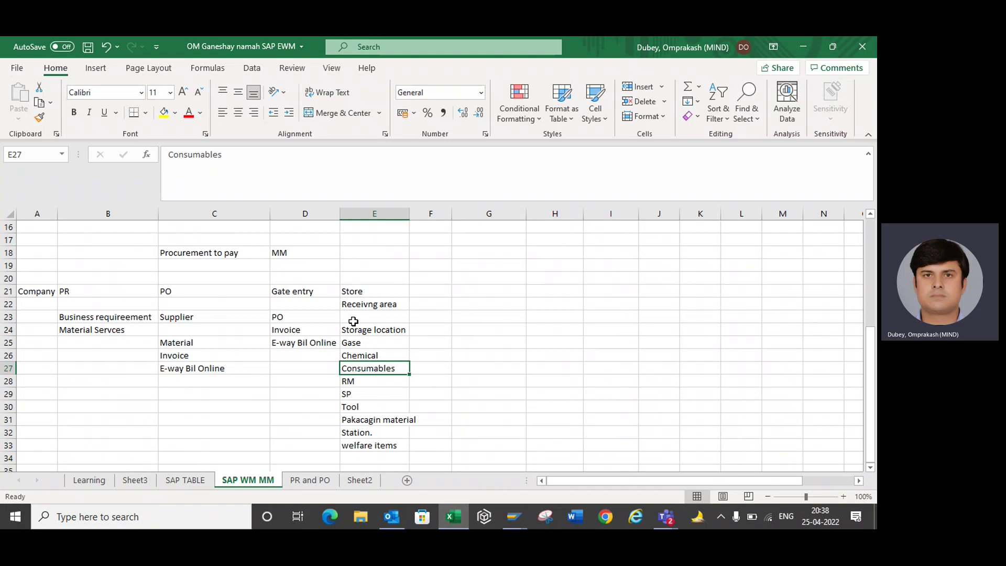
left_click(355, 292)
left_click_drag(101, 289, 362, 289)
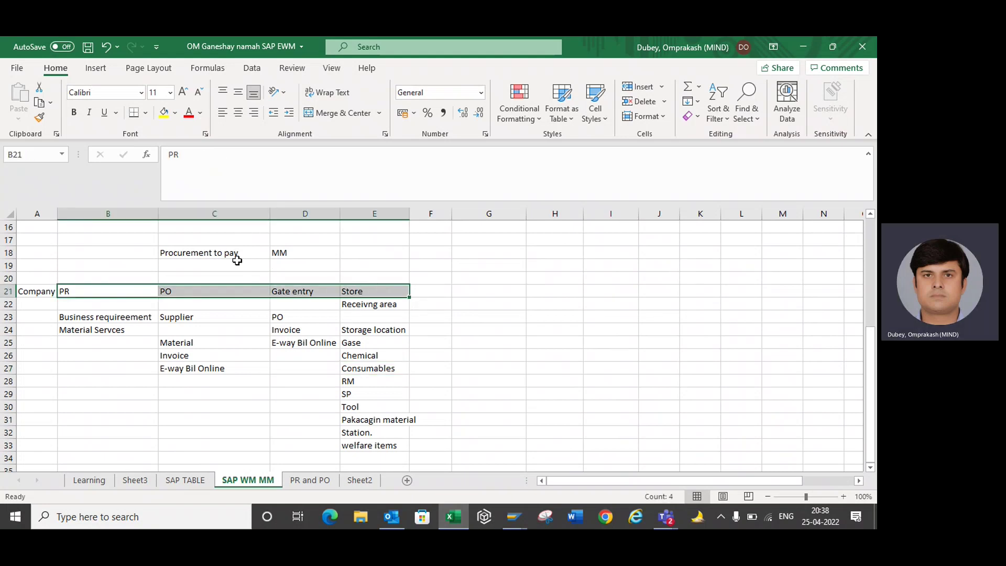
left_click(145, 112)
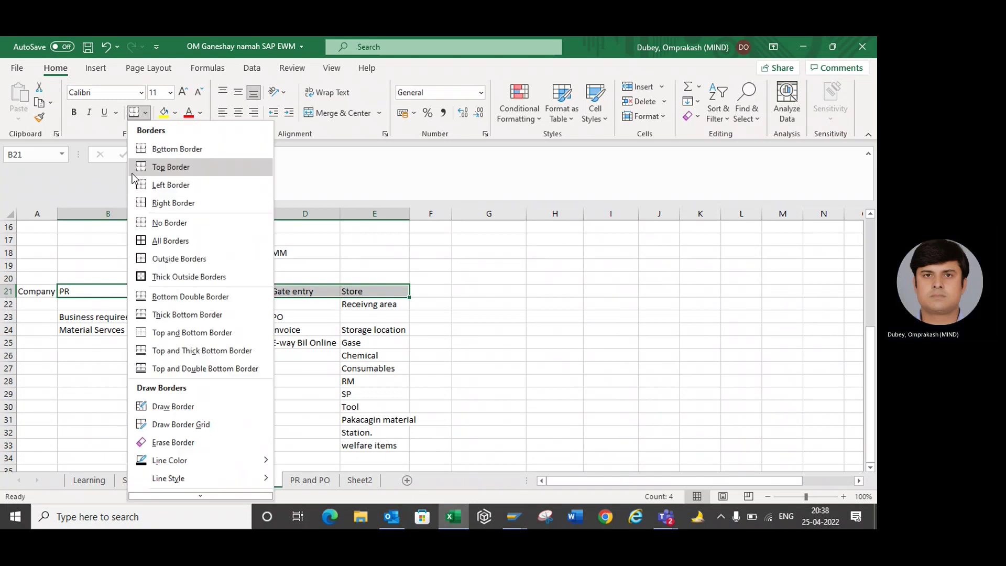
left_click(144, 246)
left_click(426, 293)
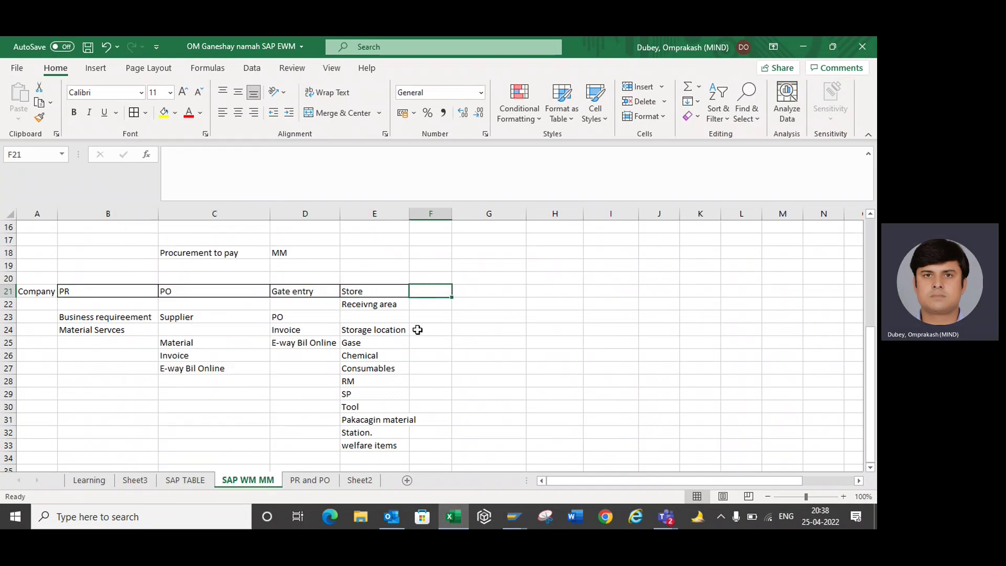
Apply all borders to the storage location list in E24:E33 and fit column E to its contents
left_click(363, 329)
left_click_drag(363, 330, 384, 442)
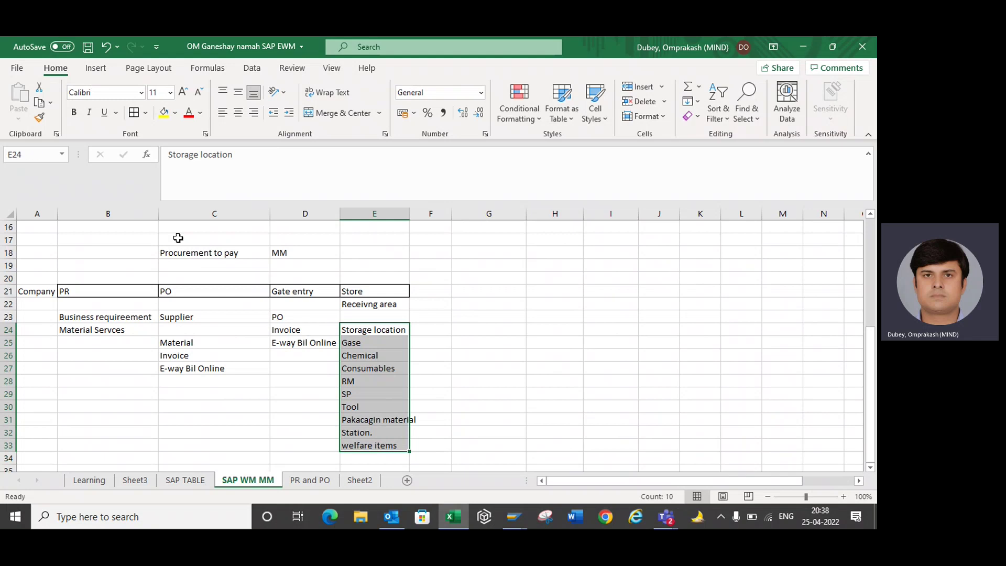
left_click(133, 114)
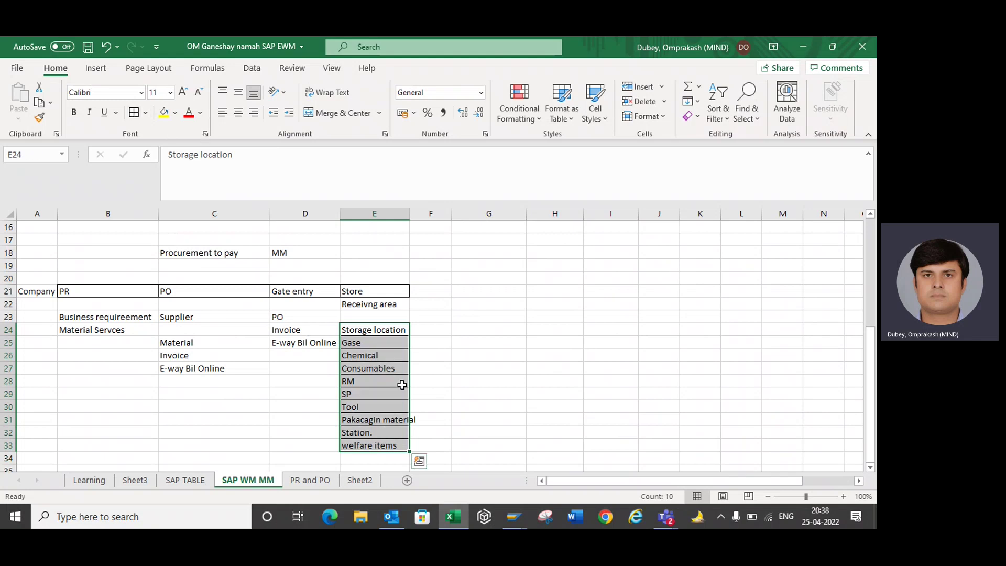
double_click(408, 209)
Fill the Storage location heading in E24 with yellow and save the workbook
left_click(365, 329)
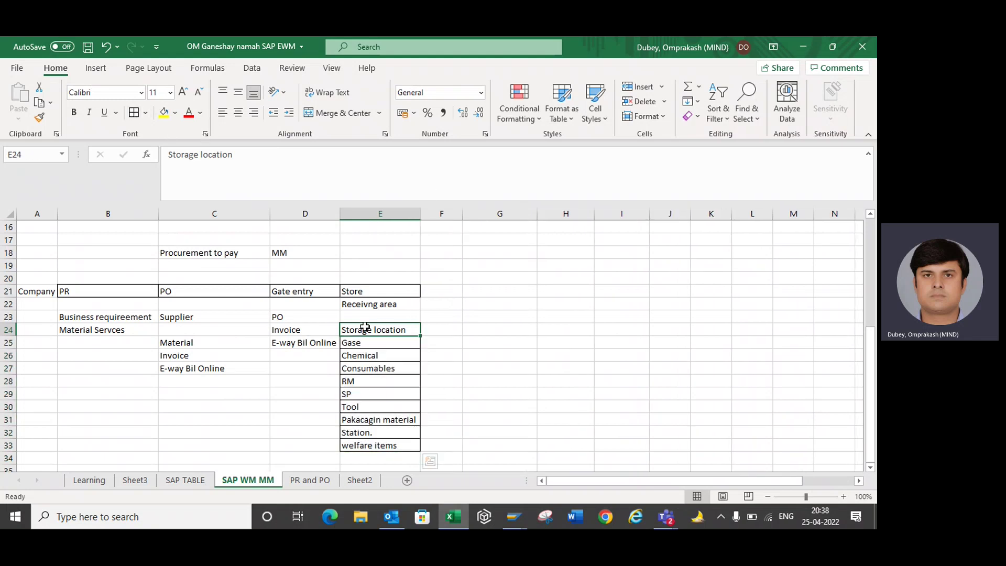
left_click(164, 112)
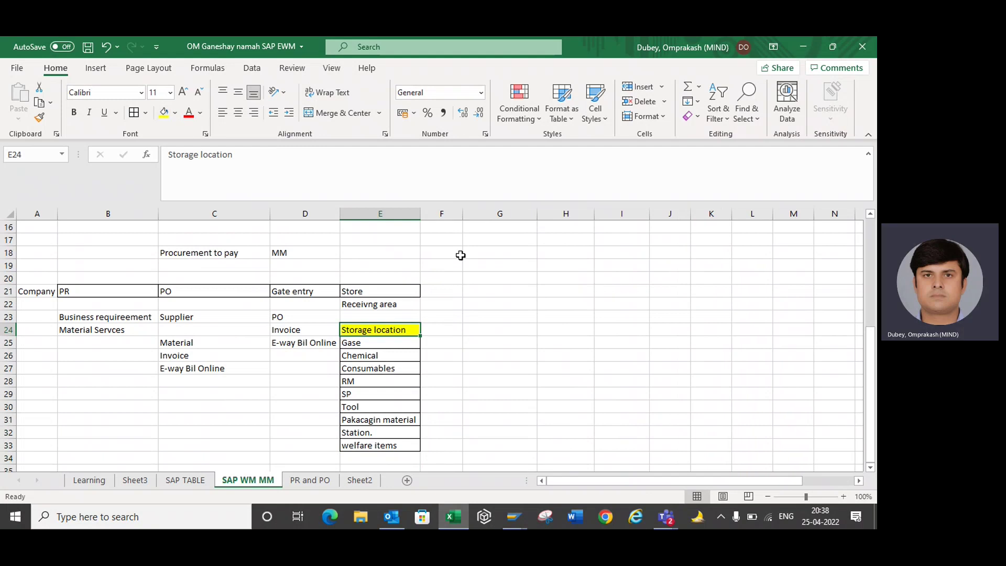
left_click(533, 355)
key("ctrl+s")
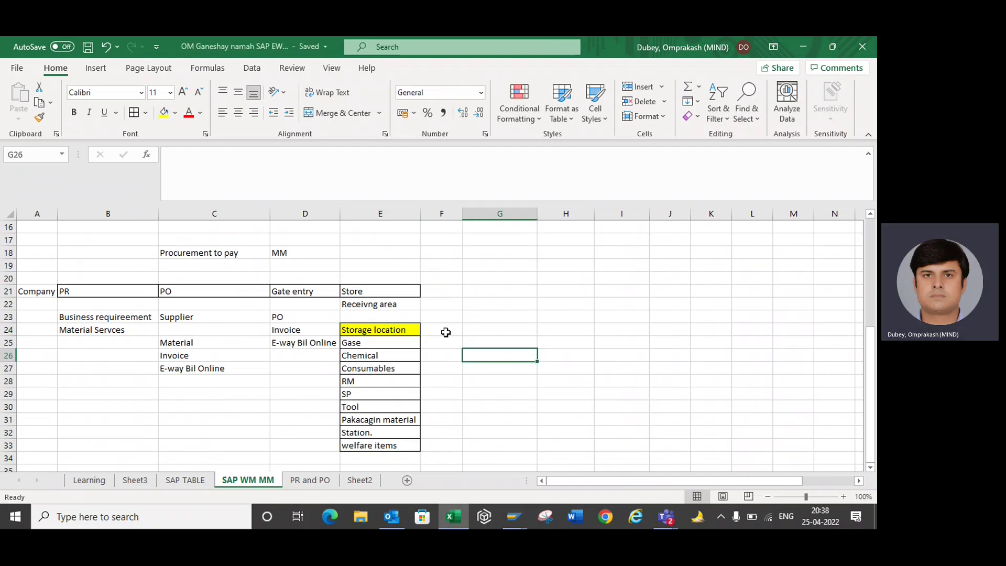
left_click(293, 316)
mouse_move(294, 316)
left_mouse_down()
mouse_move(296, 338)
mouse_move(300, 321)
left_mouse_up()
left_click(390, 248)
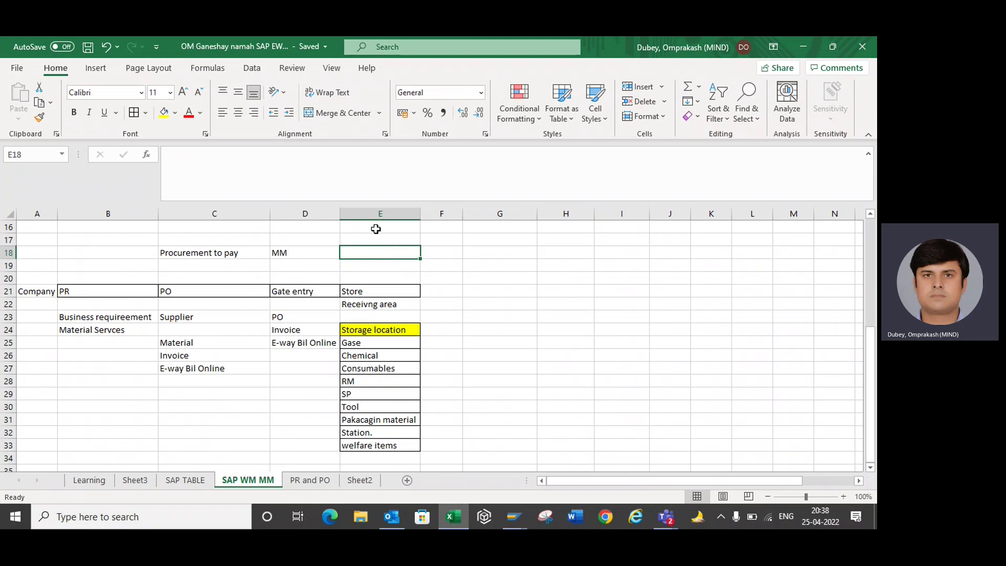
Enter "3 way match" in cell E16 above the Store column
left_click(375, 227)
type("3")
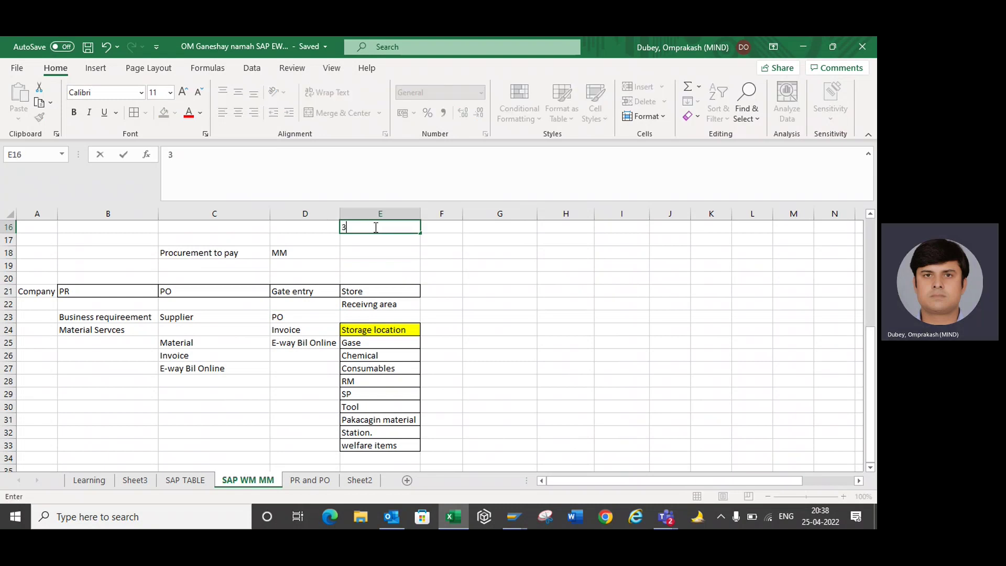
type(" way match")
key("Return")
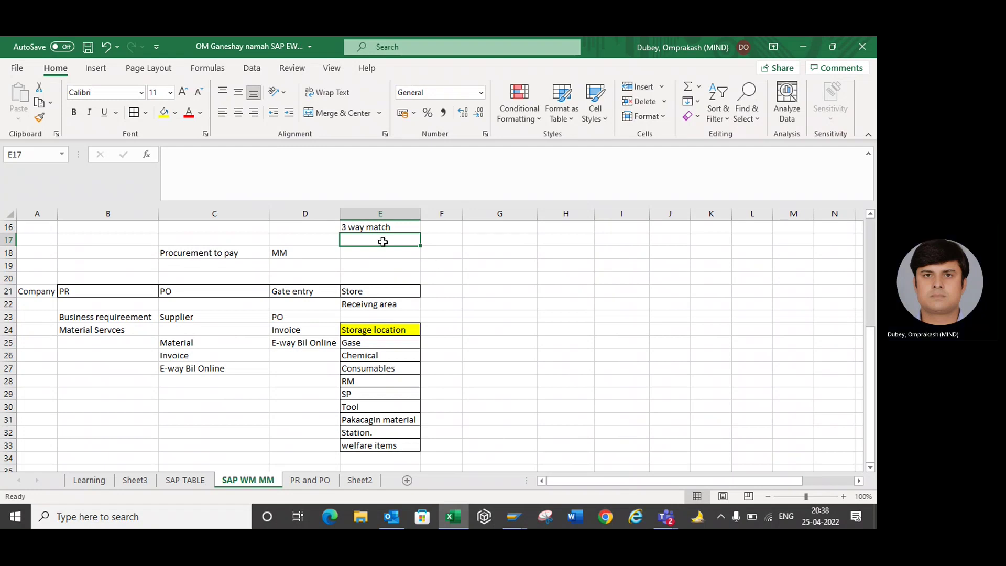
Enter "PO-IV-physical" in cell E17 below the 3 way match heading
type("PO")
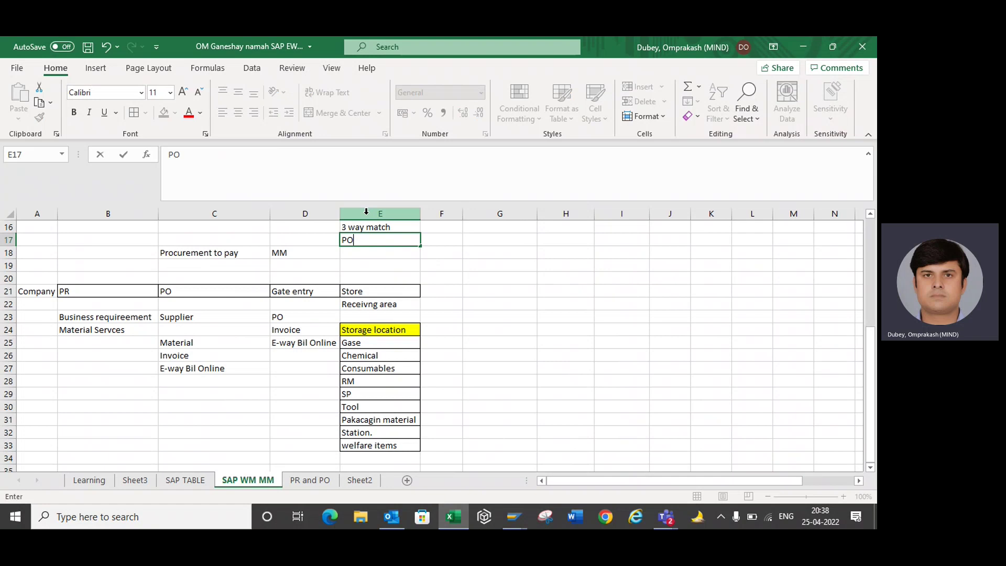
type("-")
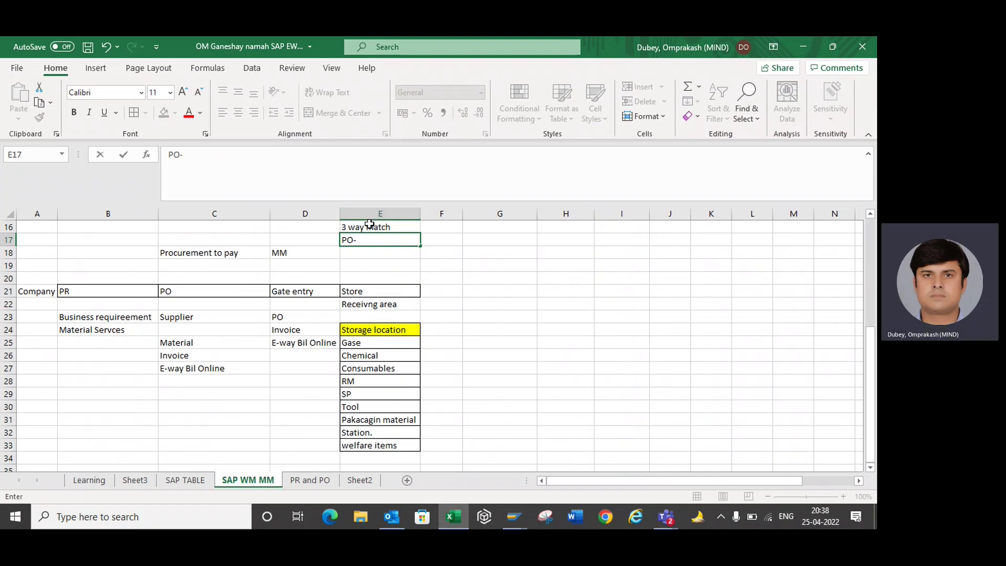
type("IV")
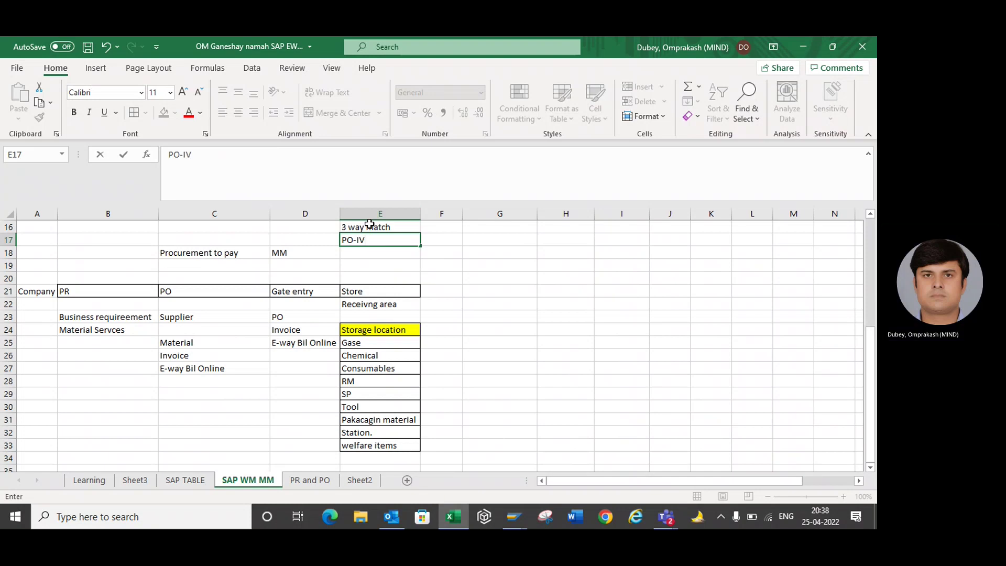
type("-PR")
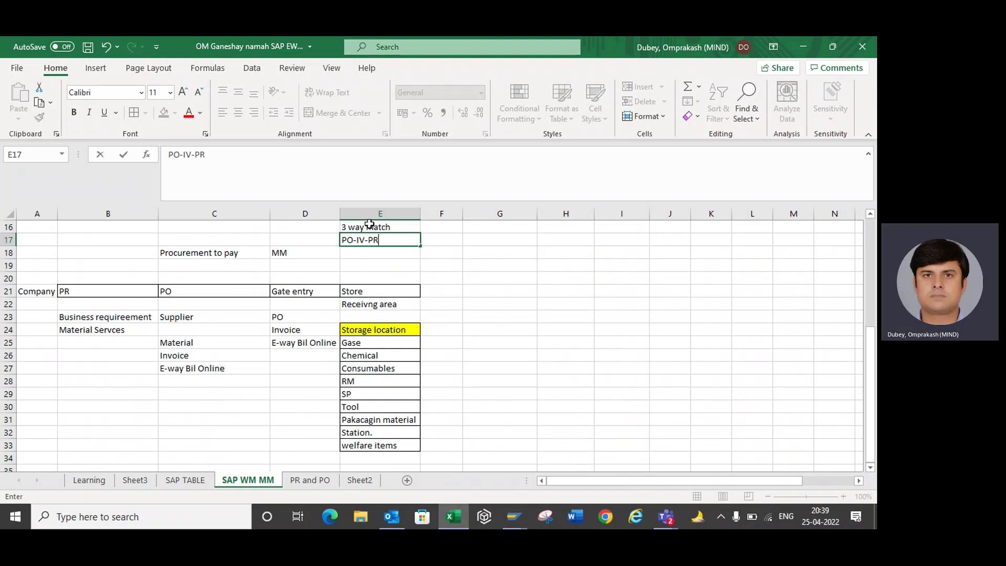
key("BackSpace")
key("BackSpace")
type("physical")
left_click(371, 262)
left_click(363, 234)
left_click(373, 268)
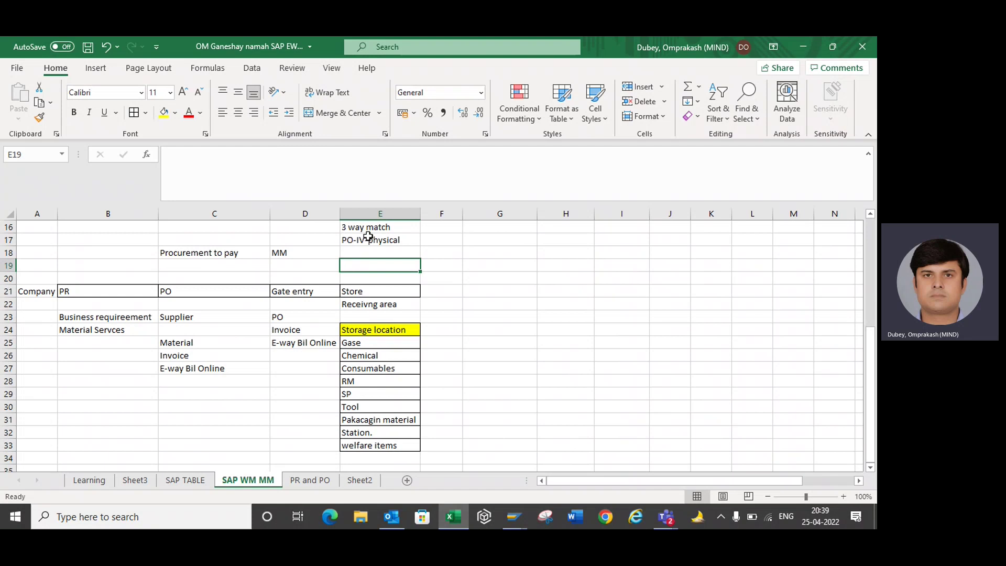
Append the word "rececing" to the entry in E17 and widen column E to fit the text
double_click(407, 242)
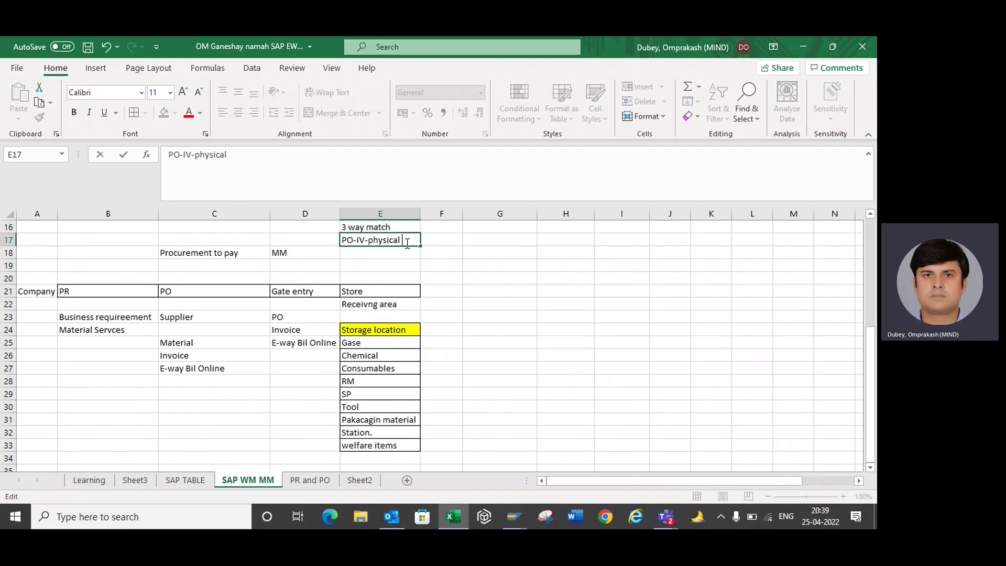
type("recin")
type("v")
key("BackSpace")
key("BackSpace")
key("BackSpace")
type("ecing")
key("Return")
left_click_drag(422, 210, 441, 210)
Correct the last word in E17 so the entry reads "PO-IV-physical receiving"
double_click(431, 239)
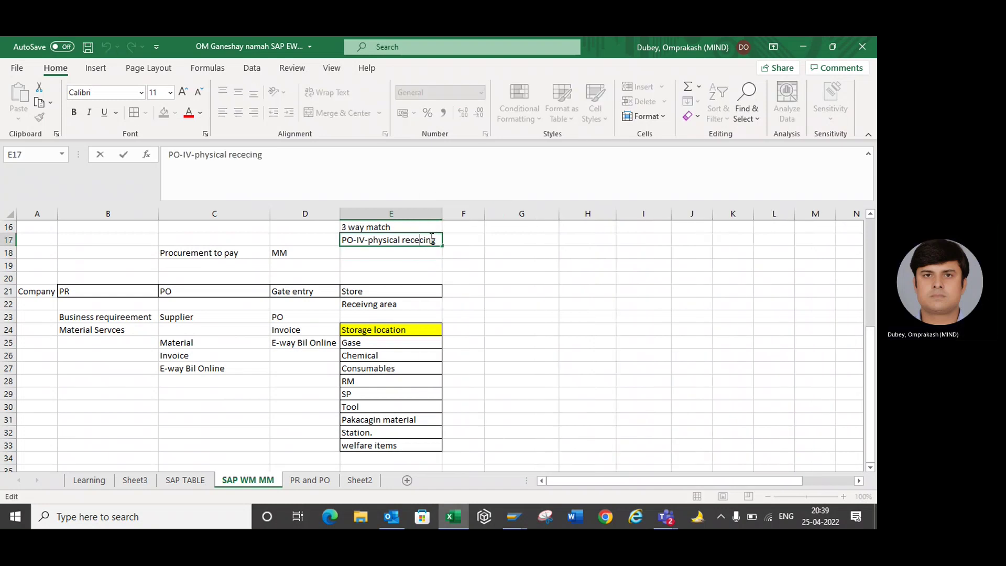
key("BackSpace")
key("BackSpace")
key("BackSpace")
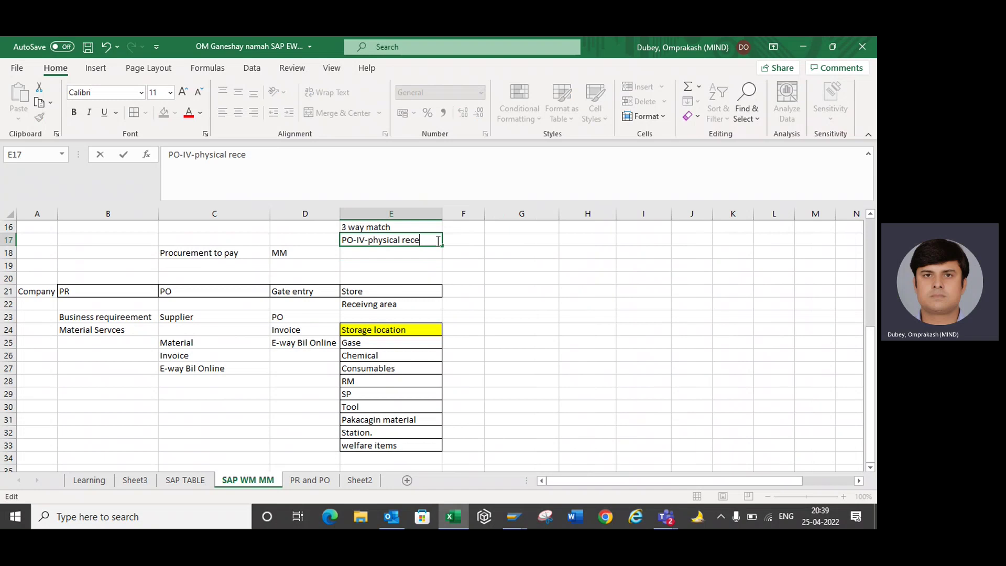
key("ctrl+shift+Left")
type("ving")
key("BackSpace")
key("BackSpace")
key("BackSpace")
key("BackSpace")
key("BackSpace")
type("receiving")
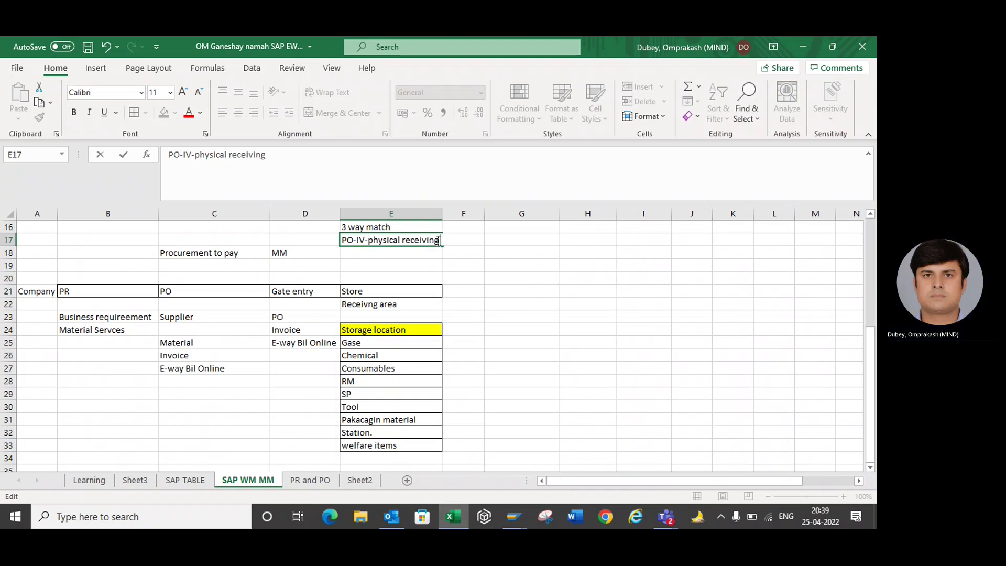
key("Return")
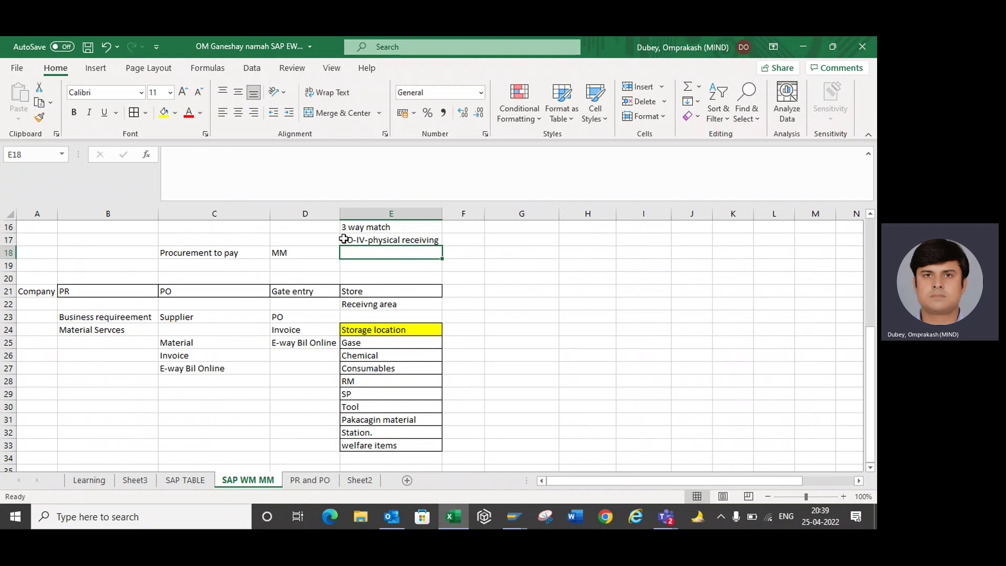
left_click(345, 238)
left_click(461, 325)
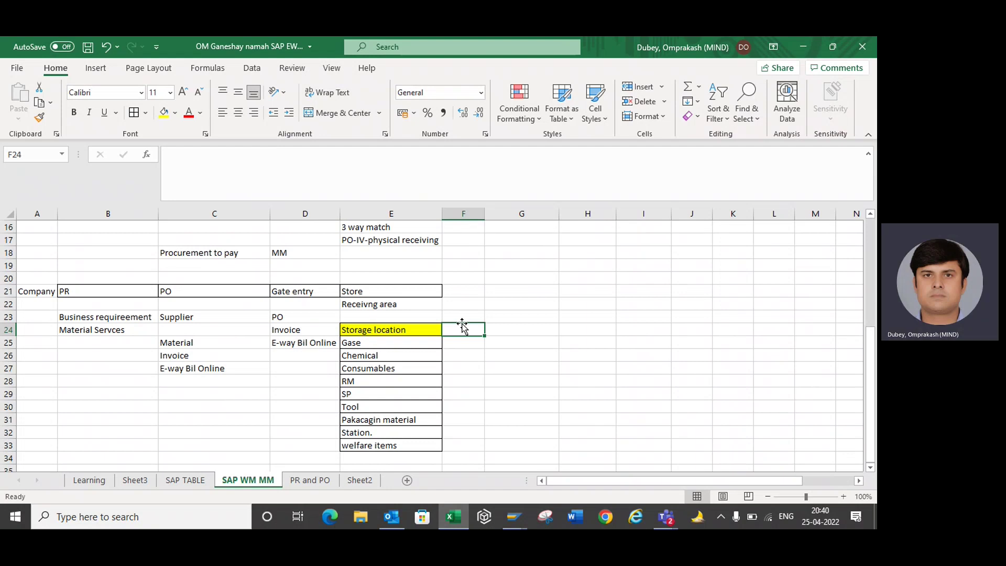
left_click(368, 236)
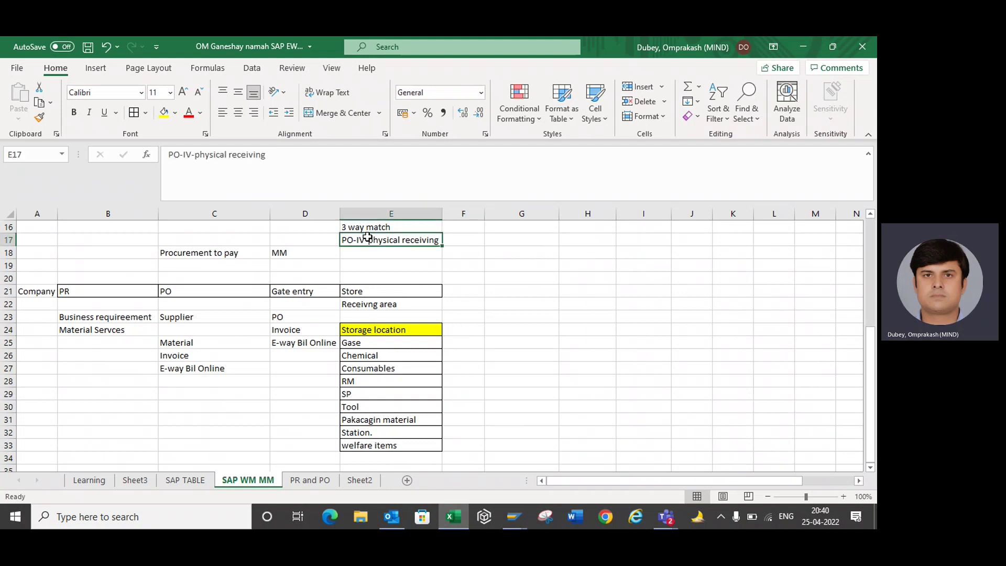
left_click(366, 290)
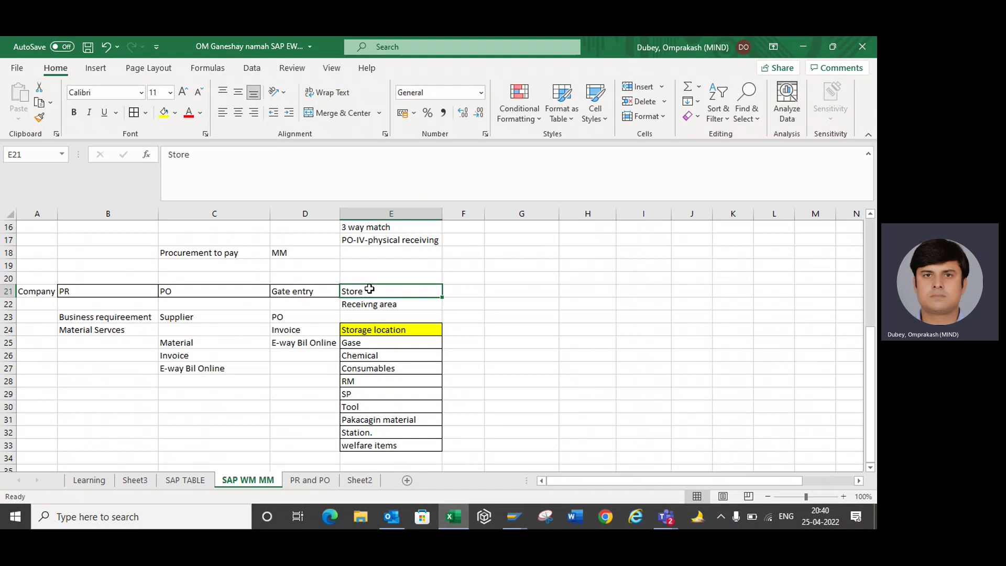
left_click(465, 291)
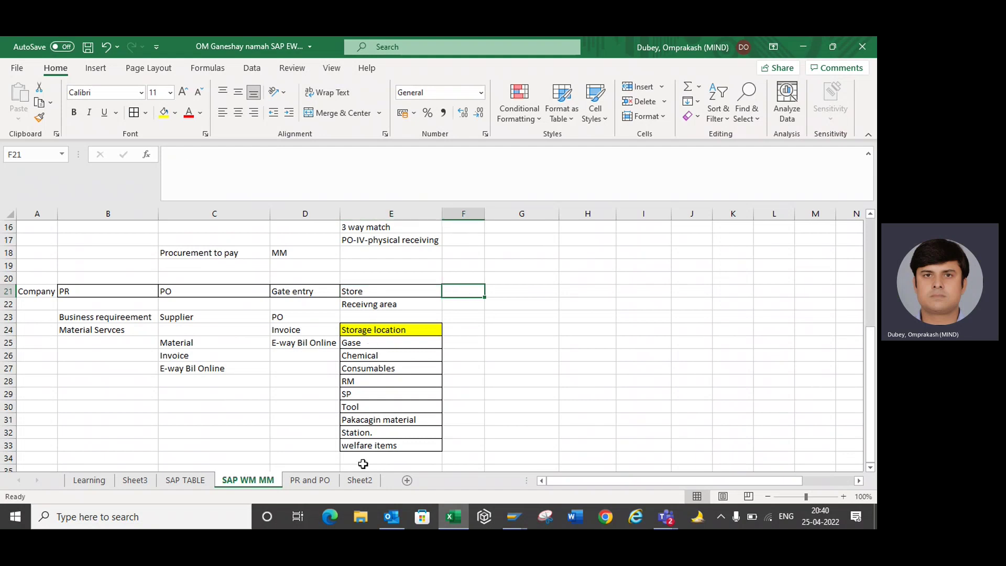
left_click(487, 295)
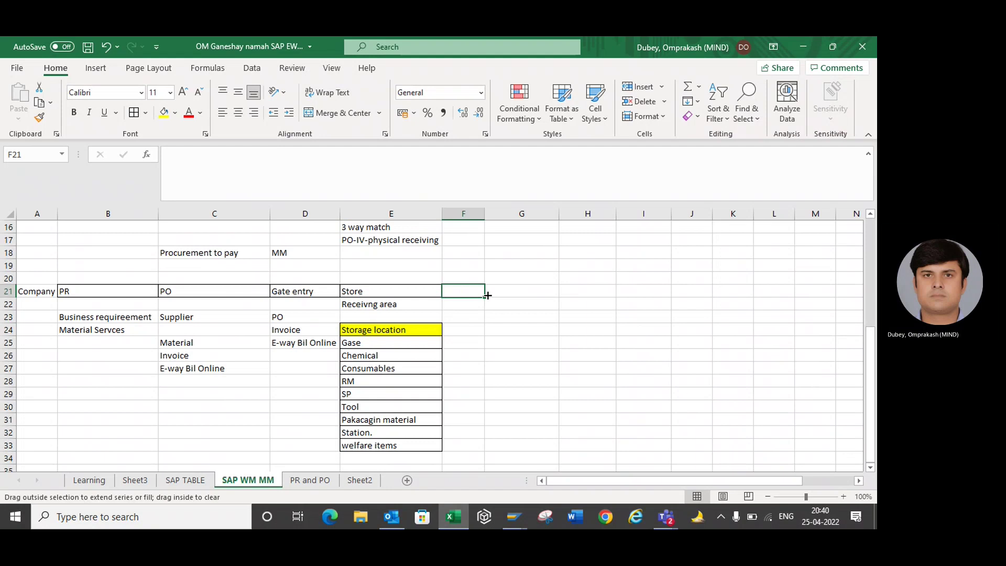
left_click(361, 243)
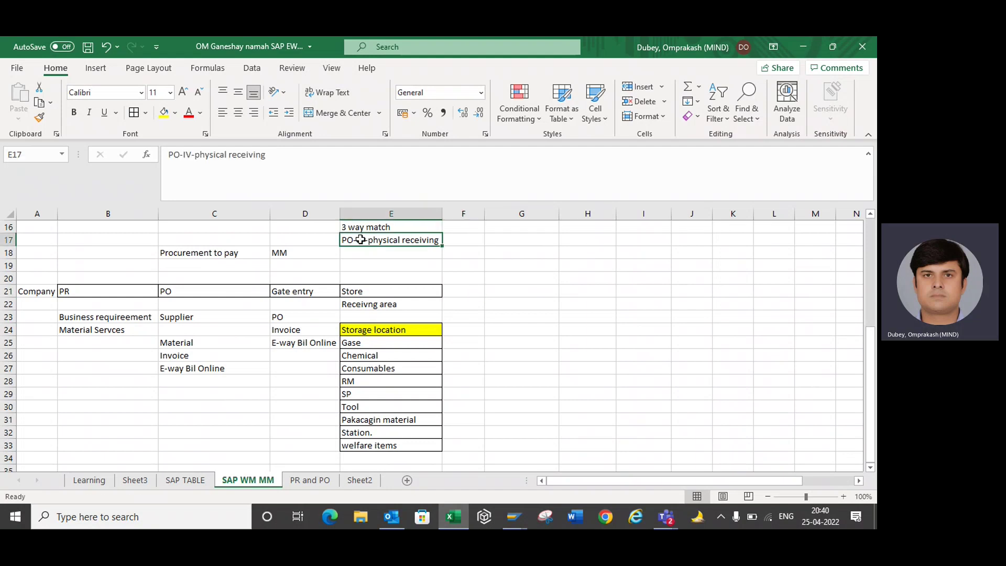
left_click(364, 292)
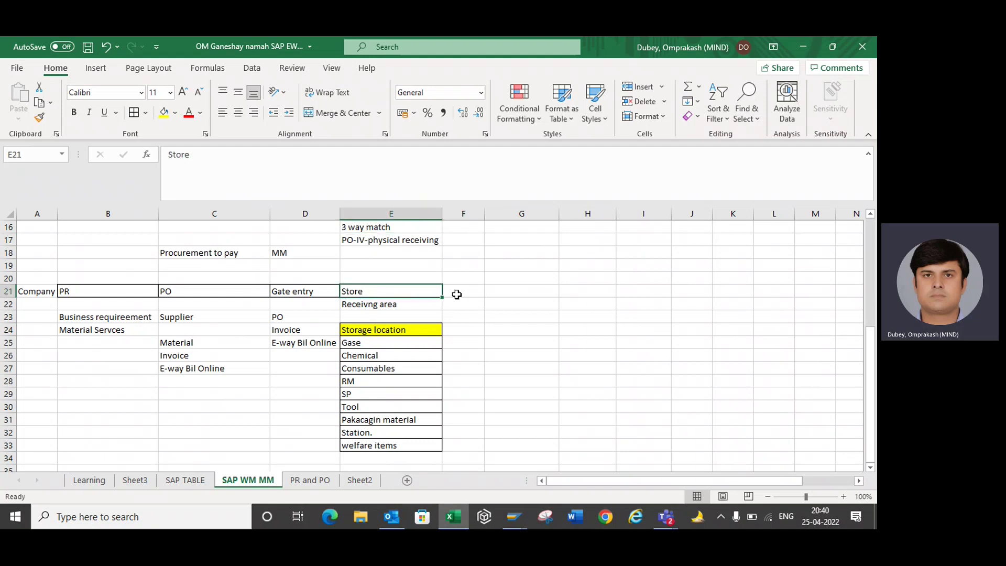
Add the process heading "Payment processing" in cell F21 beside Store
double_click(460, 291)
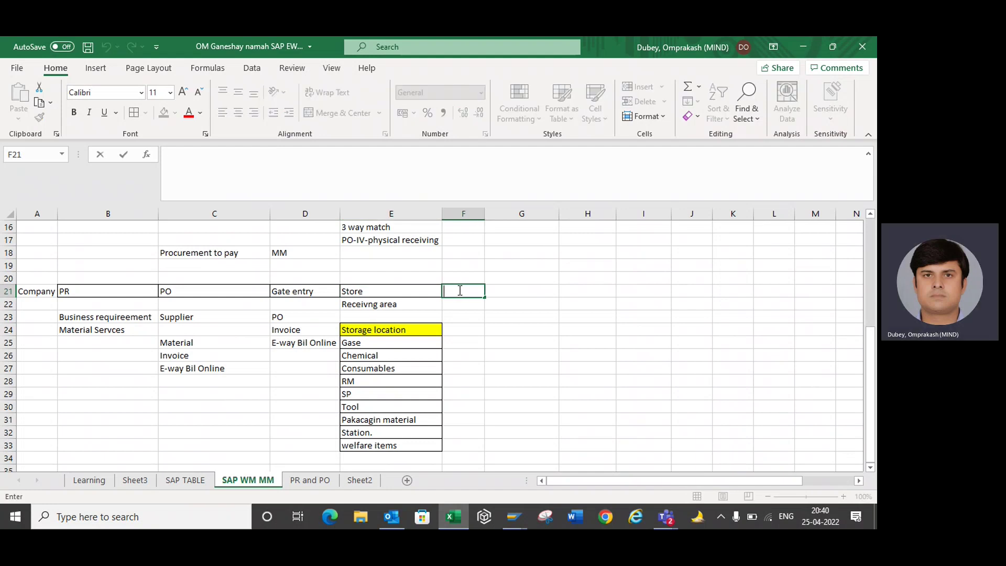
type("Paym")
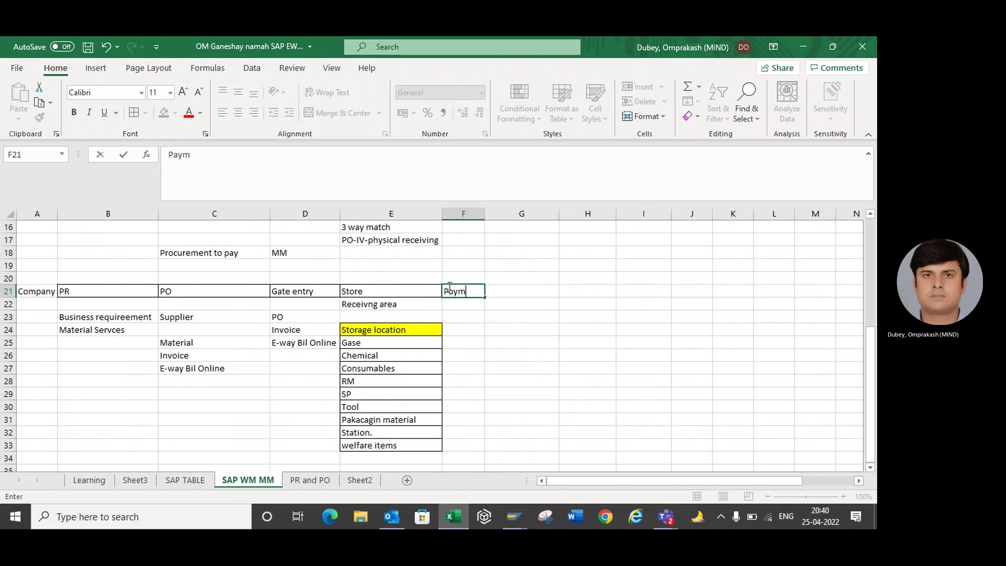
type("ent processing")
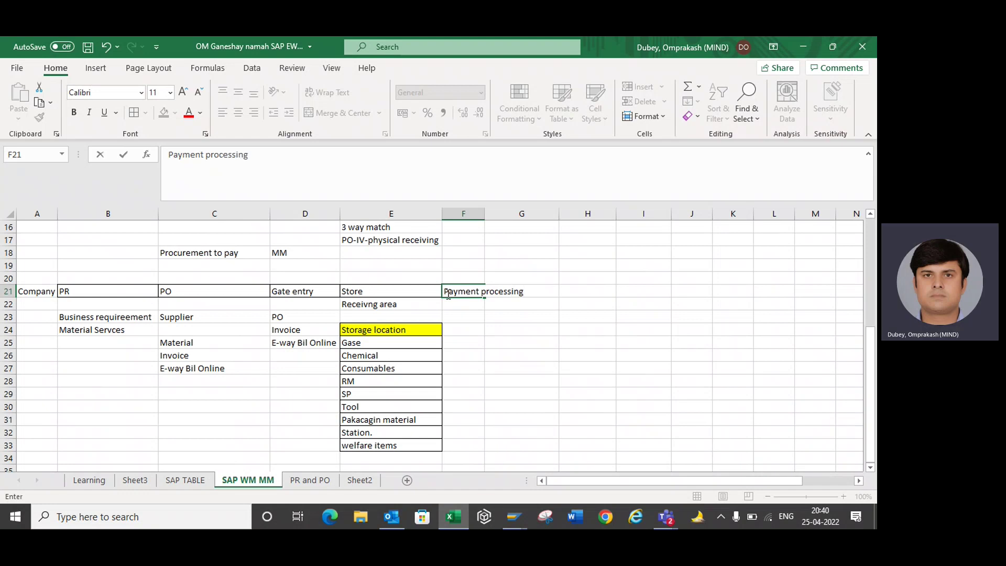
key("Up")
Enter "account payble" in cell F20 above Payment processing and fit column F to its contents
type("accoun")
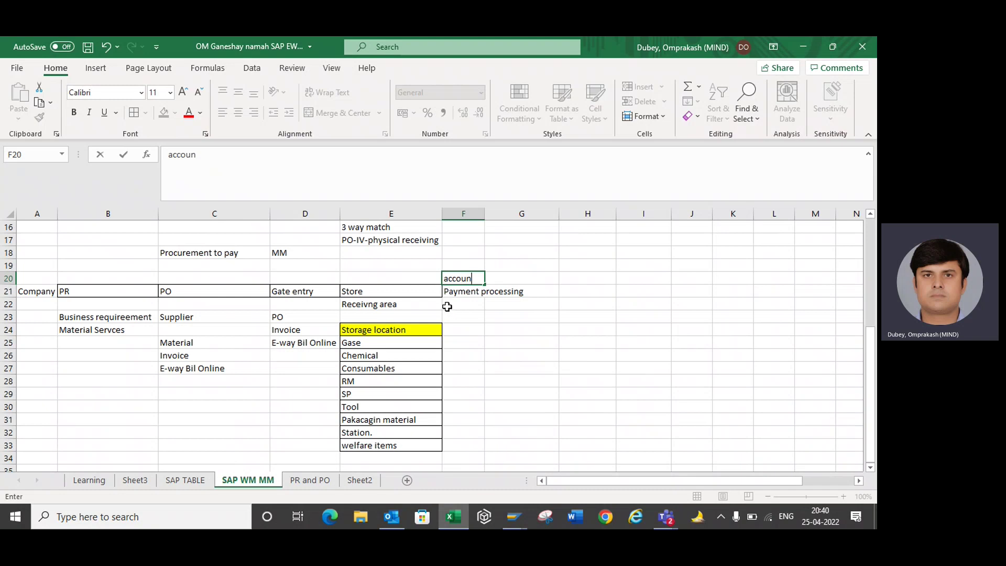
type("t payble")
left_click(481, 214)
double_click(485, 213)
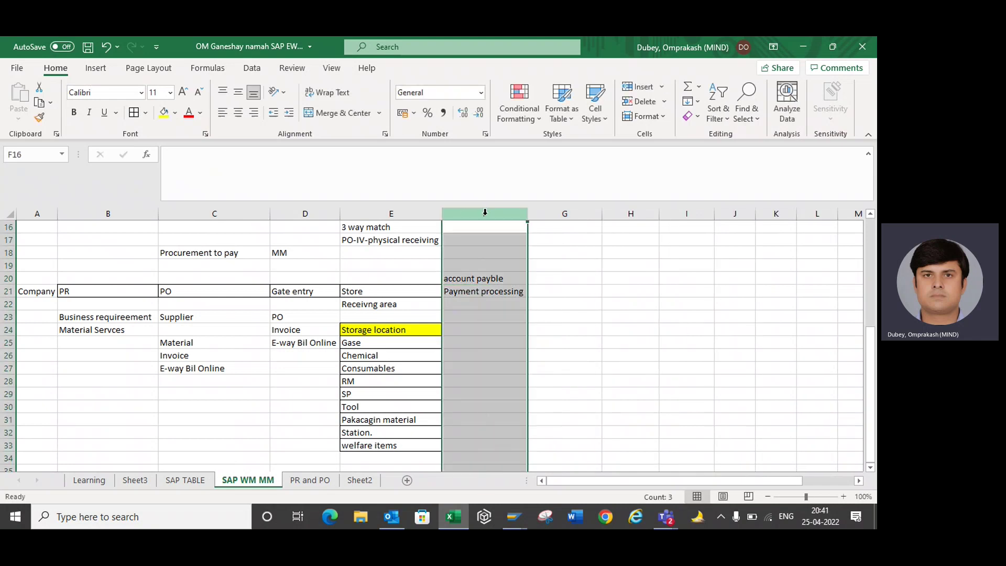
Apply all borders to the Payment processing cell F21 and the account payble cell F20
left_click(473, 277)
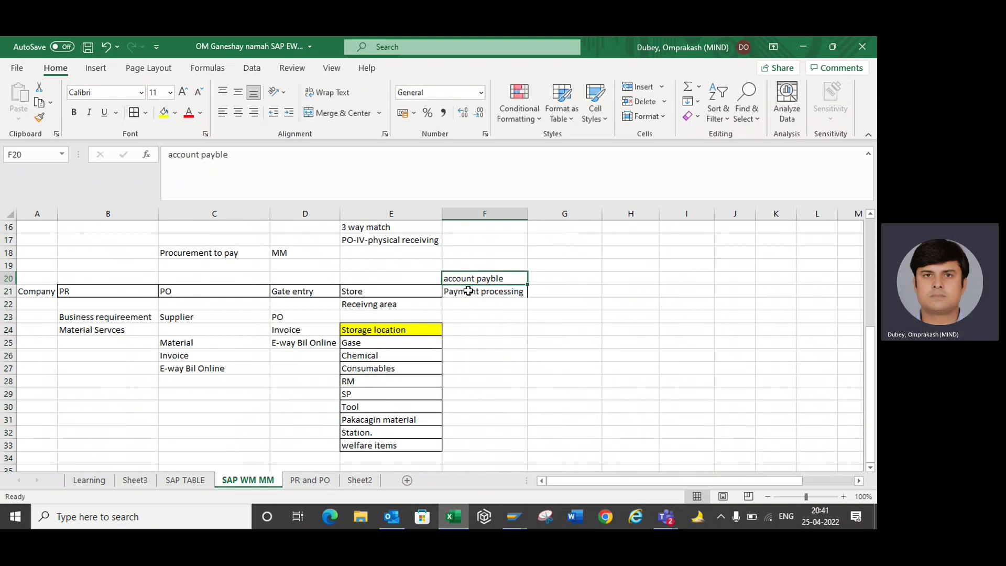
left_click(469, 291)
left_click(134, 112)
left_click(460, 276)
left_click(135, 112)
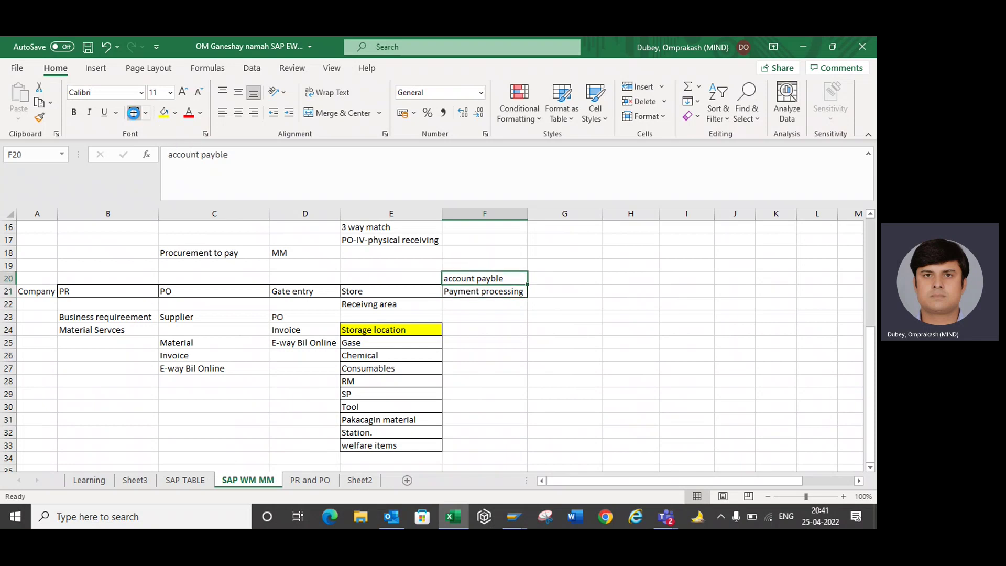
left_click(511, 326)
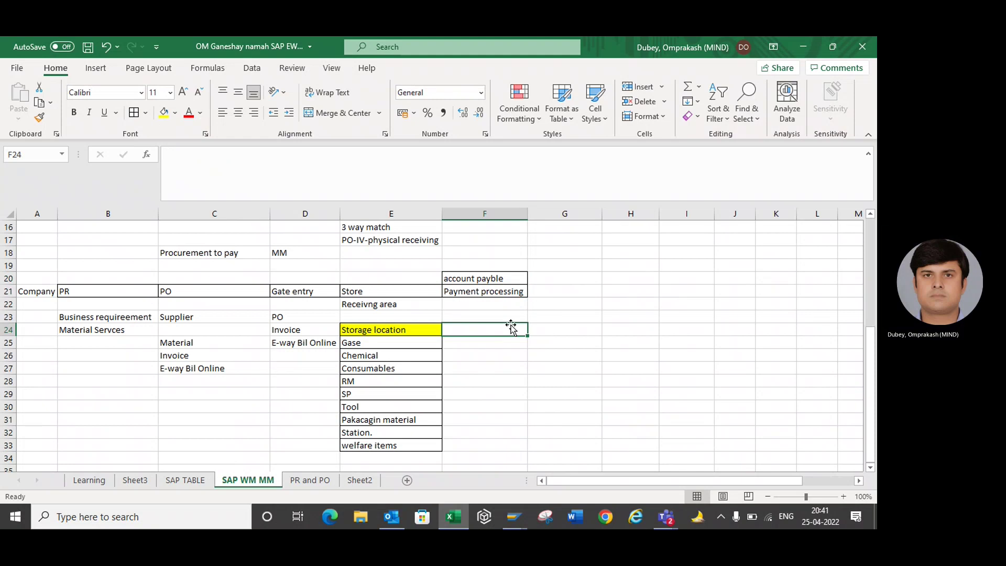
left_click(475, 292)
left_click_drag(78, 291, 513, 290)
Enter the heading "Procurement to Pay" in cell H20 and widen column H to fit it
left_click(626, 282)
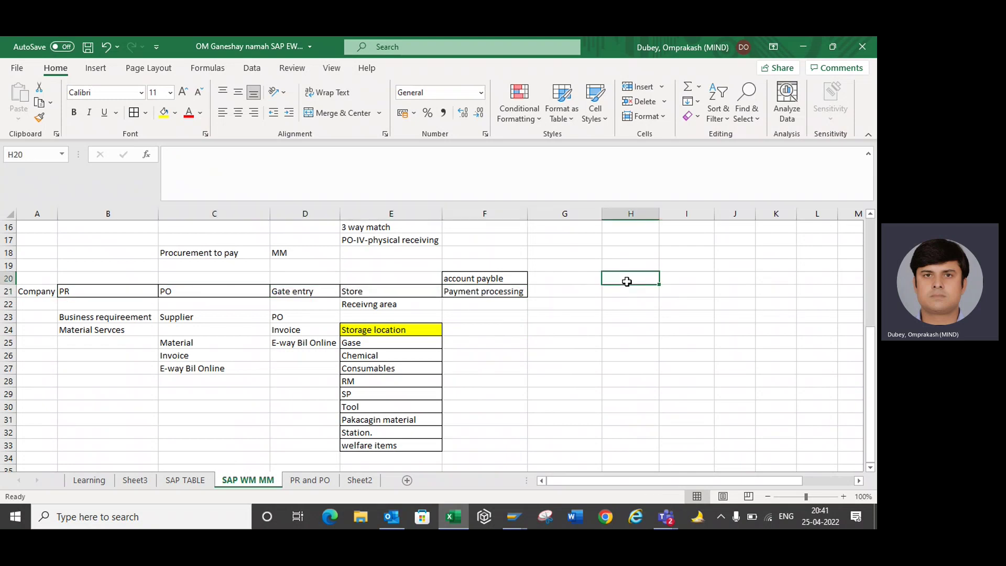
type("Procurement to ")
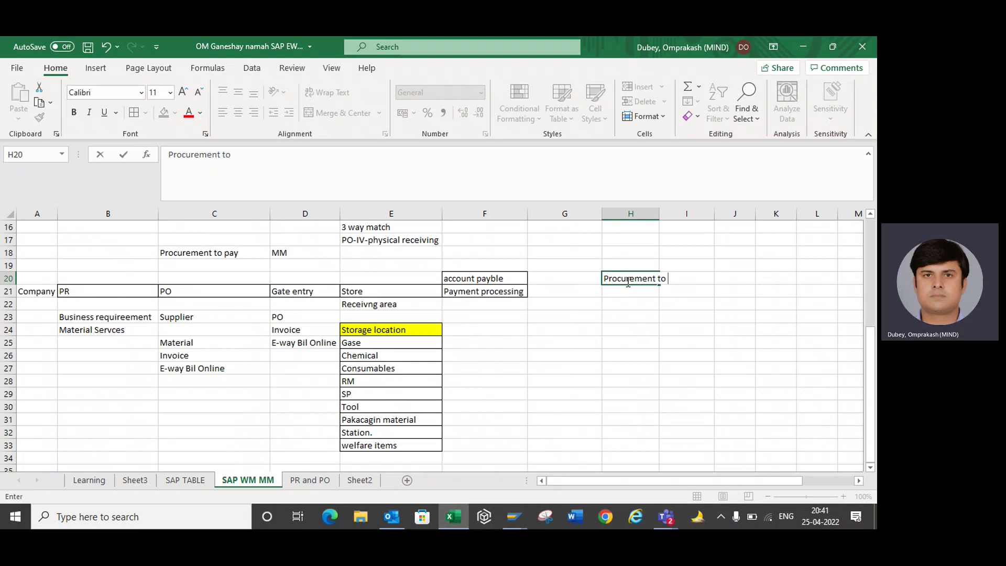
type("Pay")
key("Return")
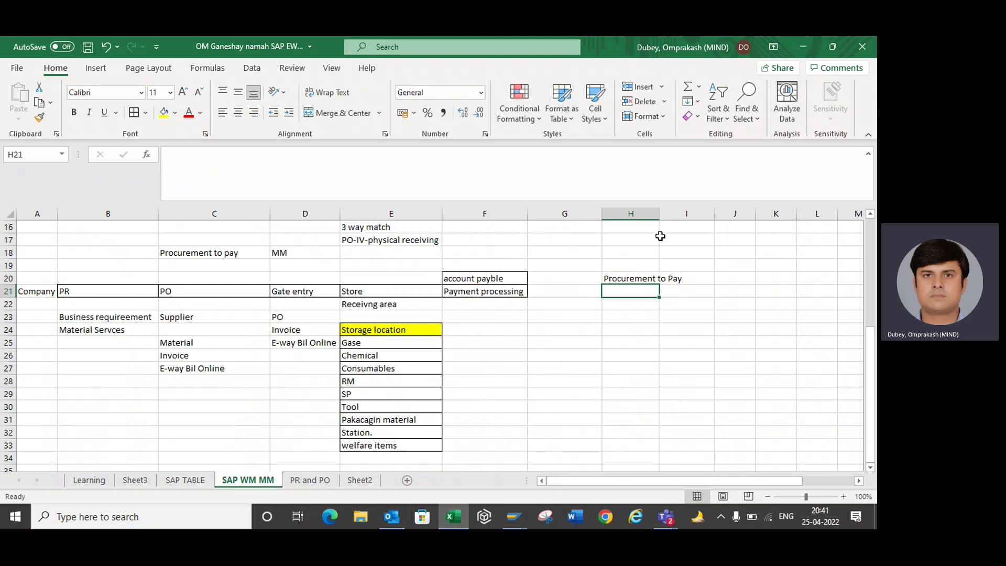
left_click_drag(663, 212, 686, 213)
List "PR" in cell H22 and "PO" in cell H23 under the Procurement to Pay heading
left_click(620, 308)
type("PR")
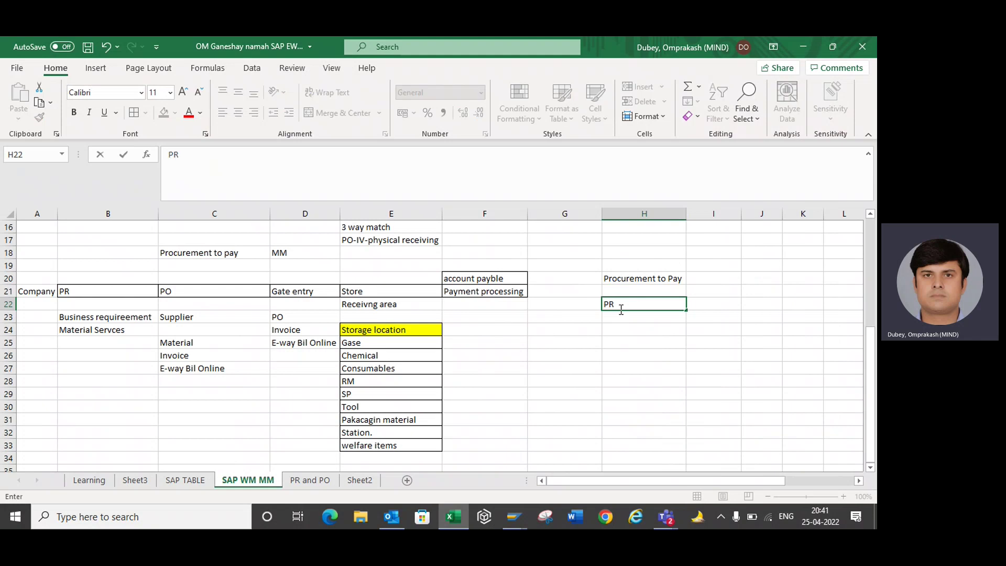
key("Return")
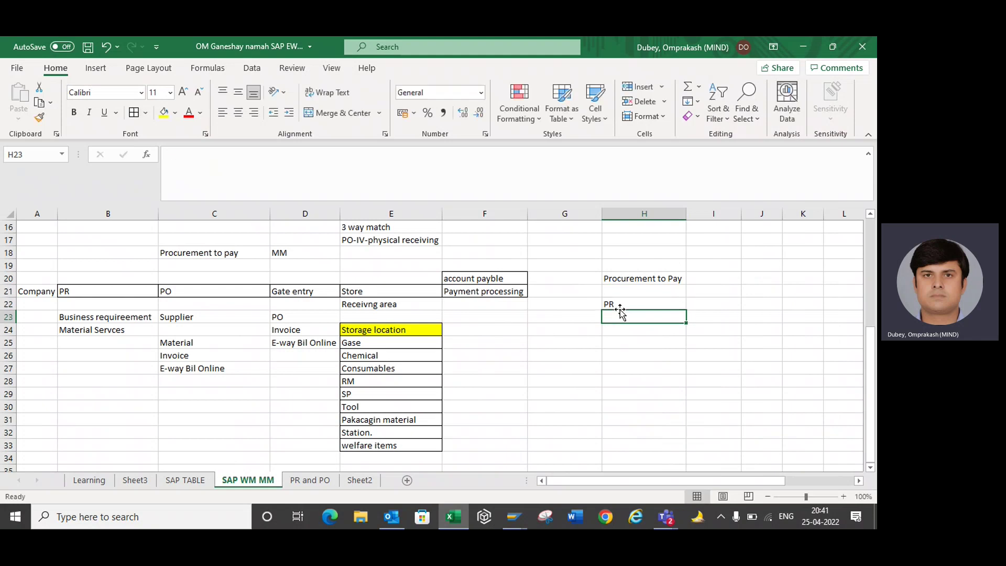
type("PO")
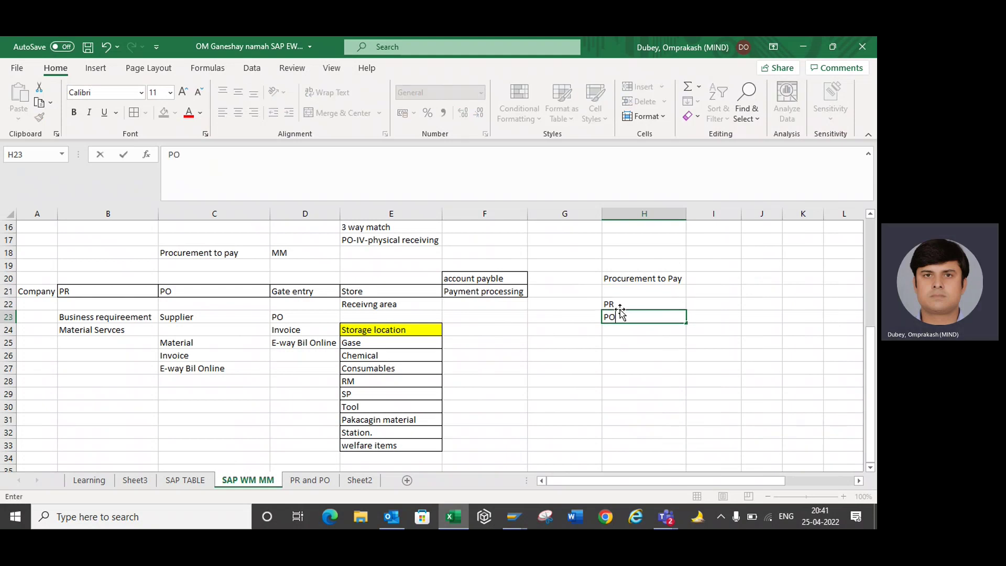
key("Return")
Enter "MIGO- material in Goods out" in cell H24 and widen column H to fit it
type("MI")
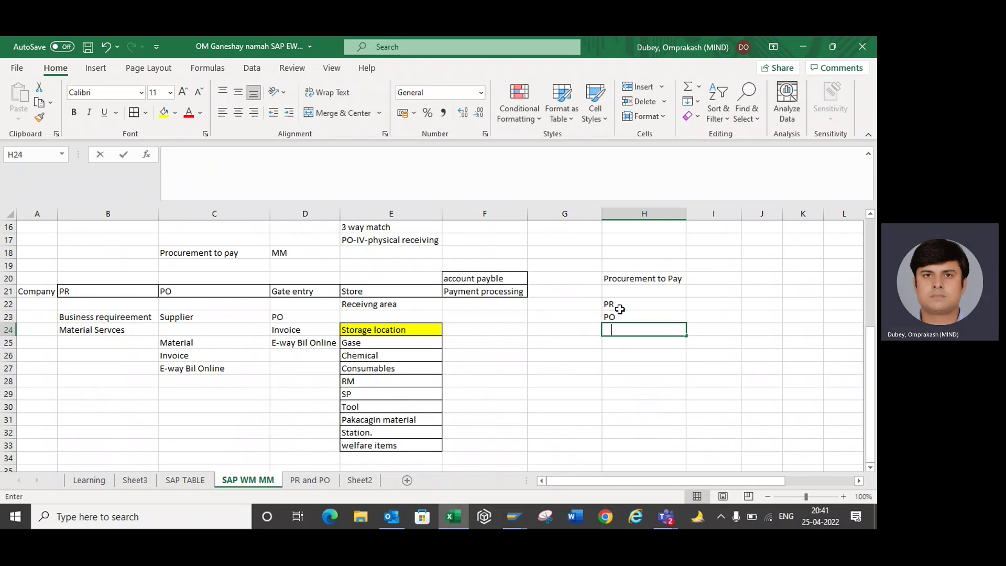
type("GO")
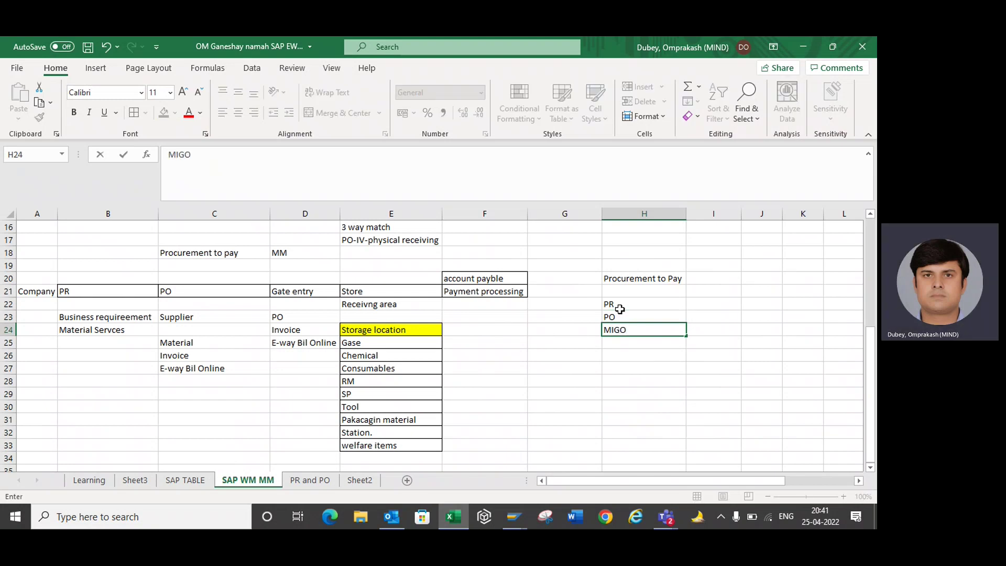
type("-")
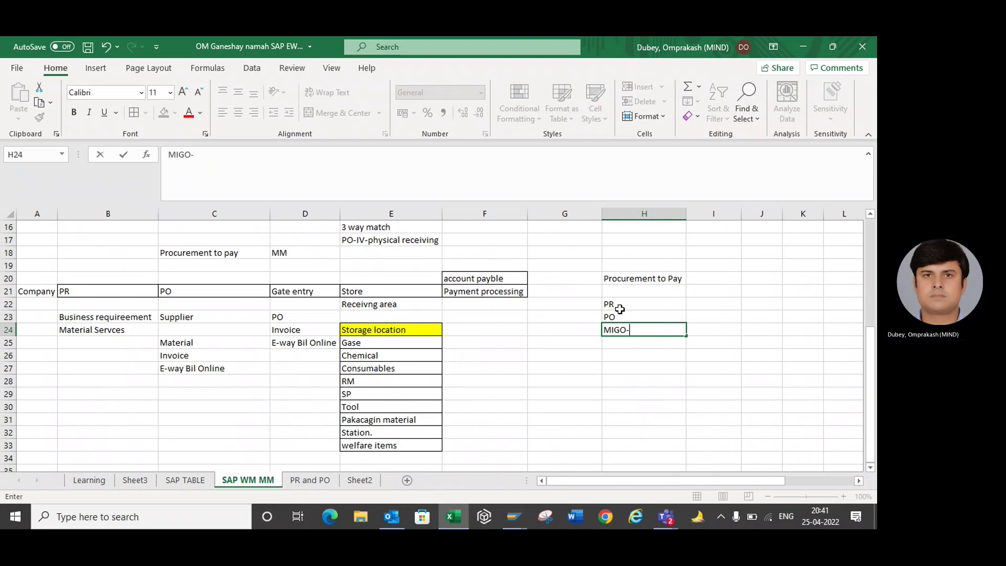
type(" material in Goods out")
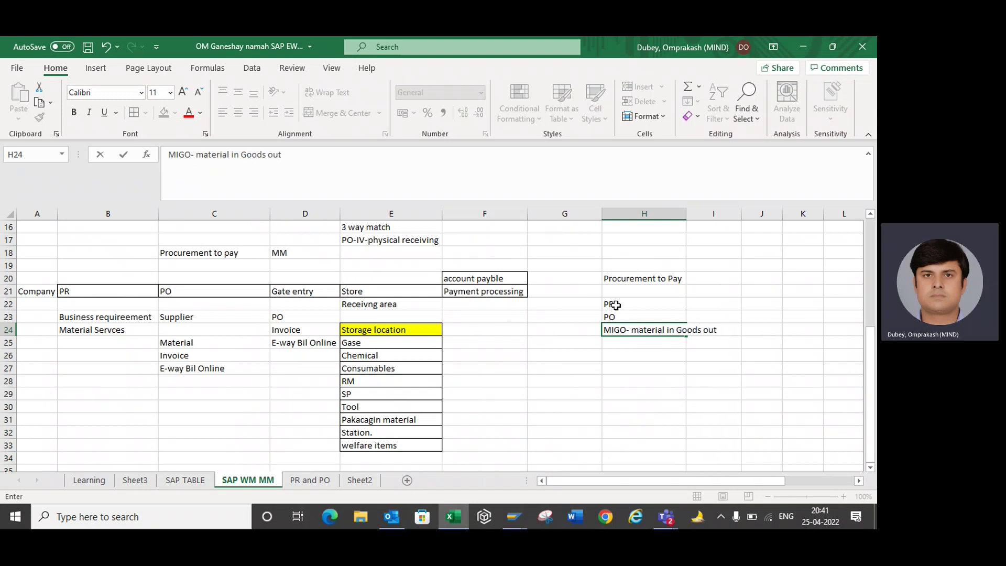
key("Return")
key("Return")
left_click_drag(687, 213, 722, 213)
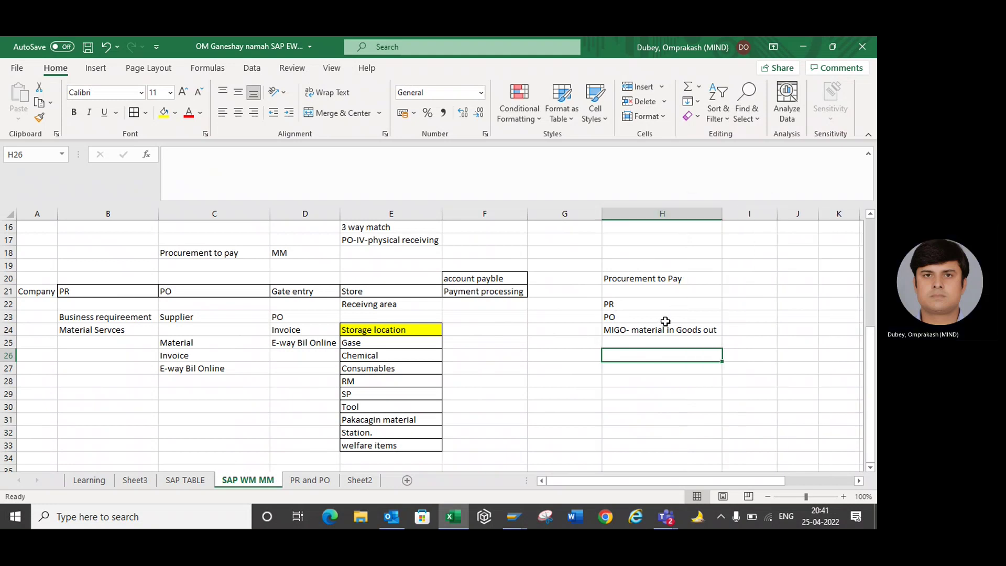
left_click(622, 343)
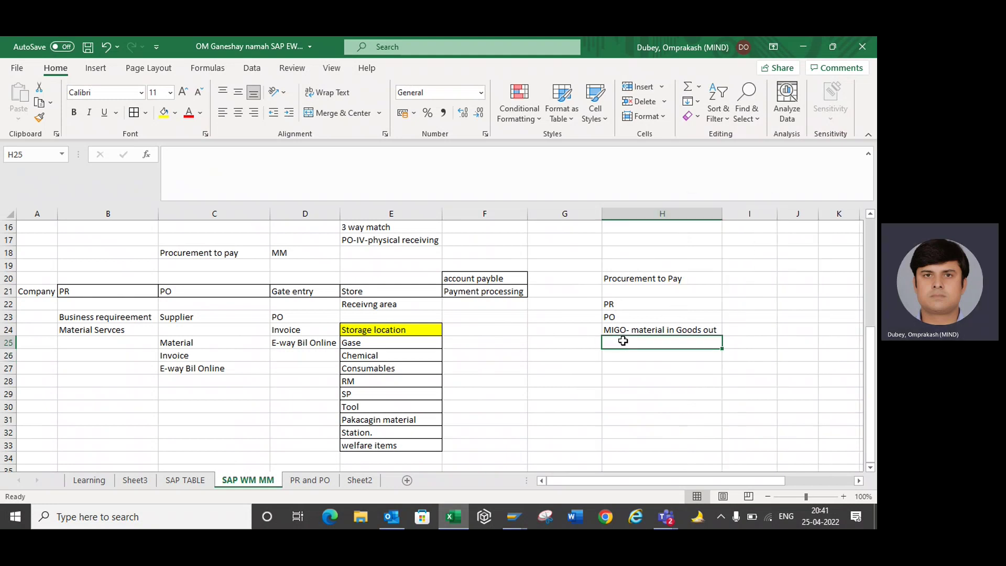
Extend the PR and PO entries in H22 and H23 to "PR-Purchase requistion" and "PO-Purchase order"
left_click(626, 305)
double_click(626, 305)
type("-")
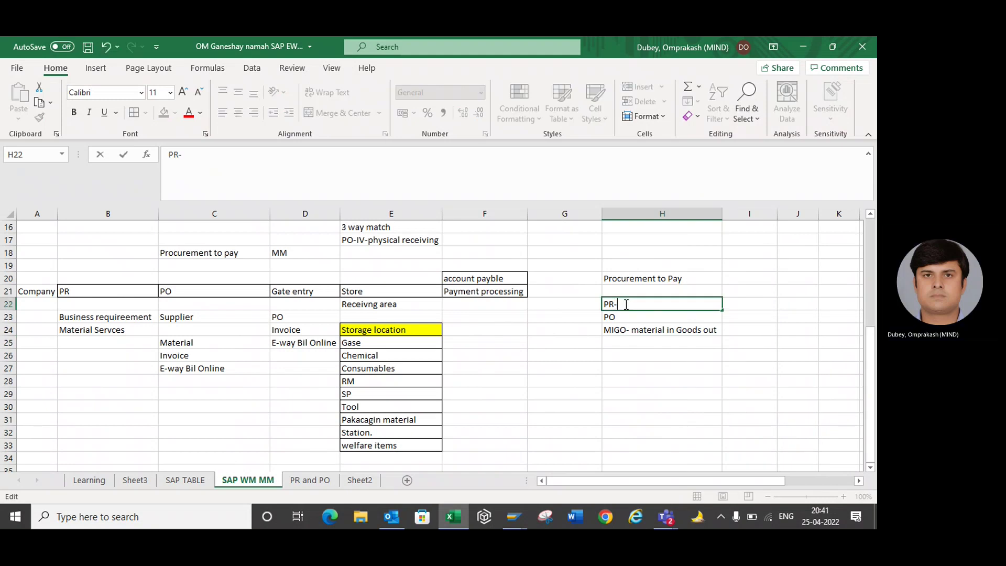
type("Purc")
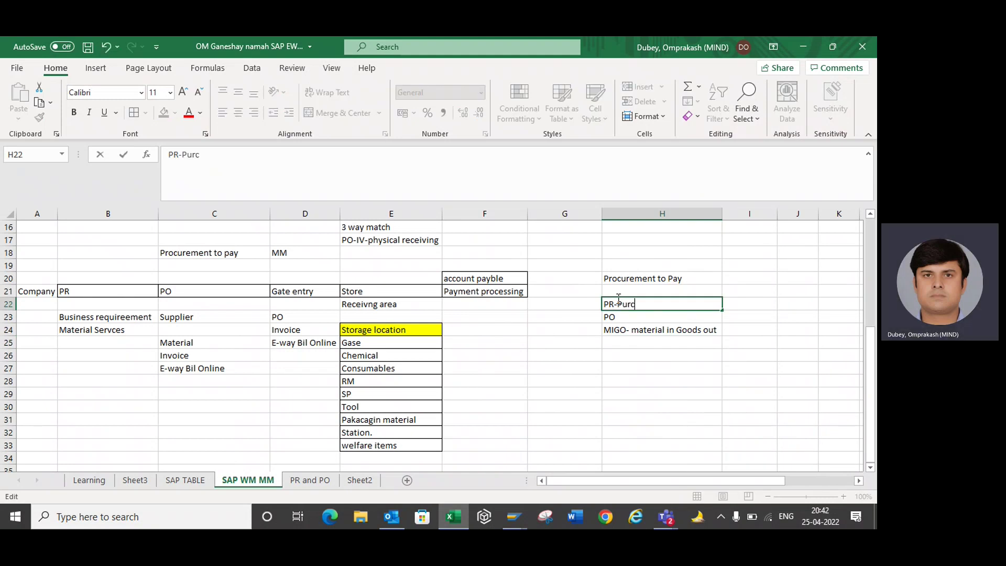
type("hase requistion")
key("Return")
double_click(627, 316)
type("-Purchase order")
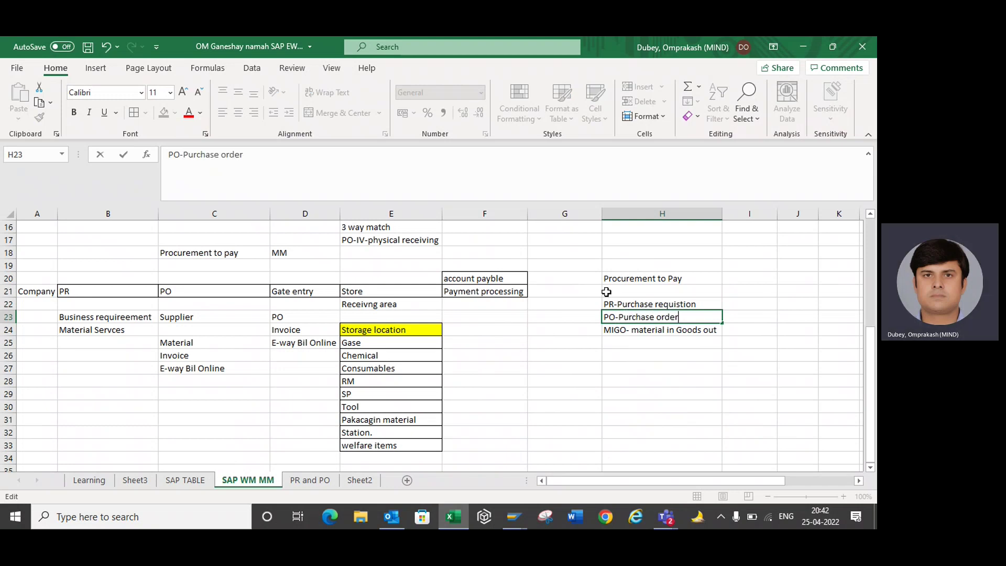
key("Return")
Enter "MIRO" in cell H25 below the MIGO entry
key("Return")
key("Return")
key("Return")
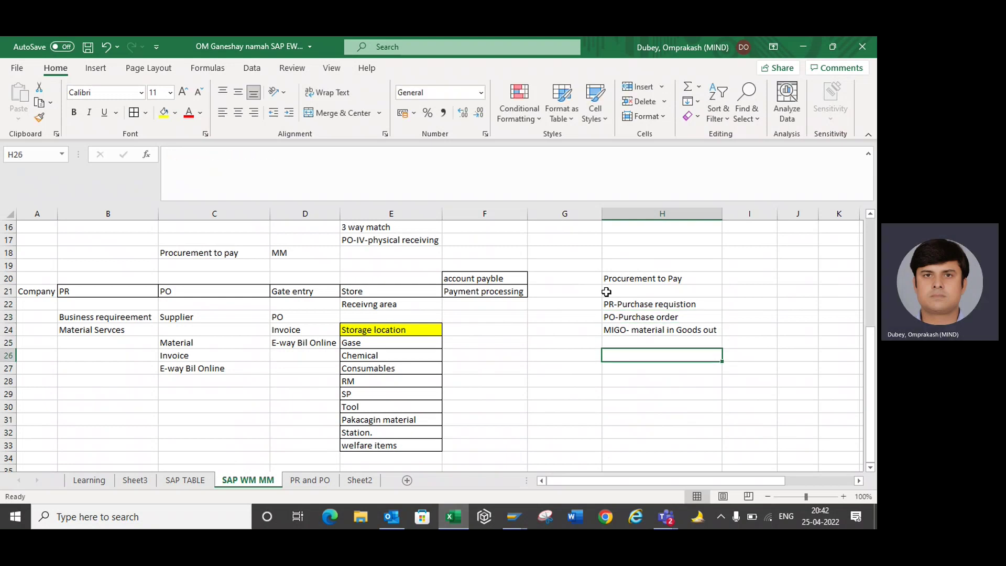
key("Up")
key("Up")
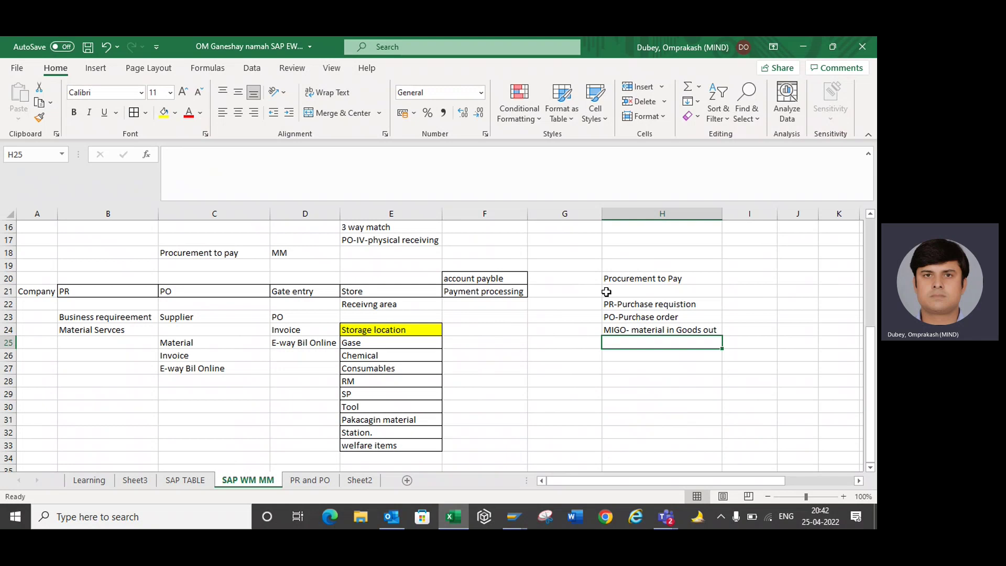
type("MIR")
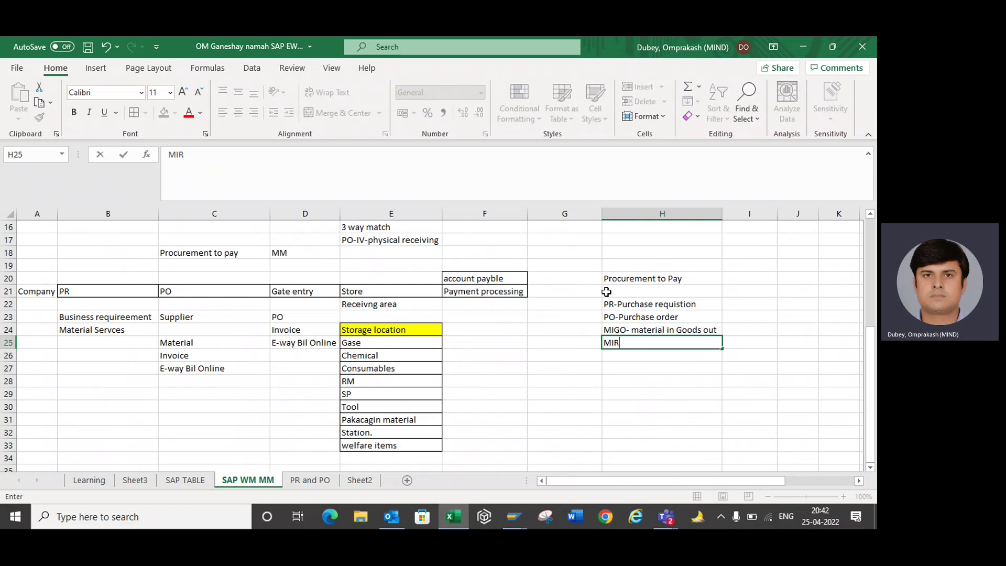
type("O-")
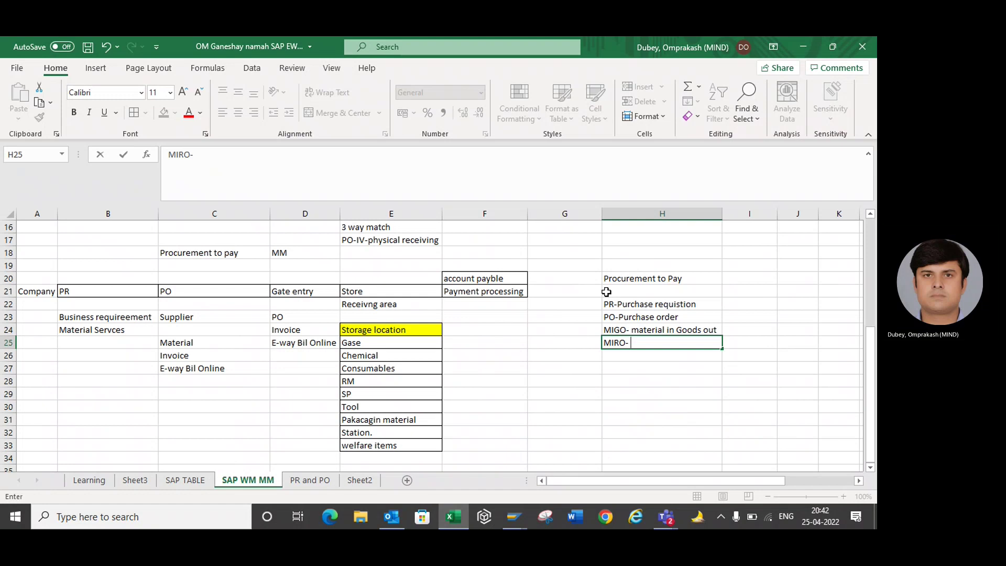
key("BackSpace")
key("BackSpace")
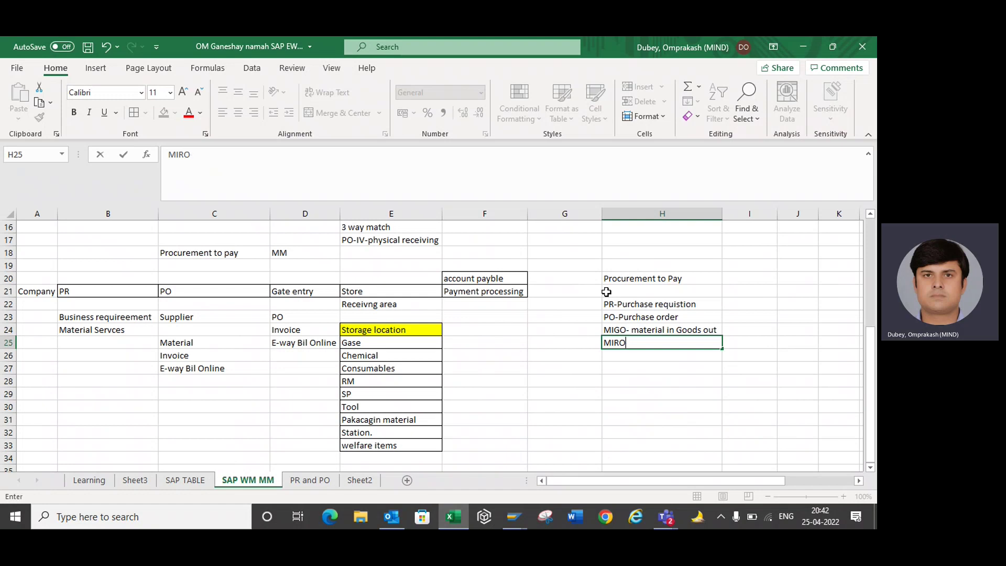
key("Return")
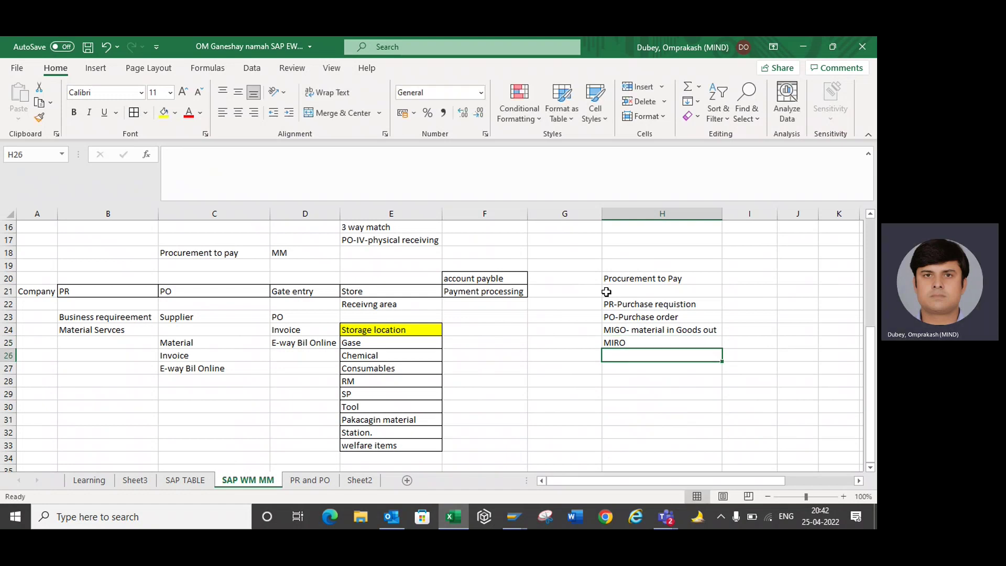
Enter "Dept" in G22 beside the purchase requisition entry and "Purchase" in G23 beside the purchase order entry
left_click(611, 302)
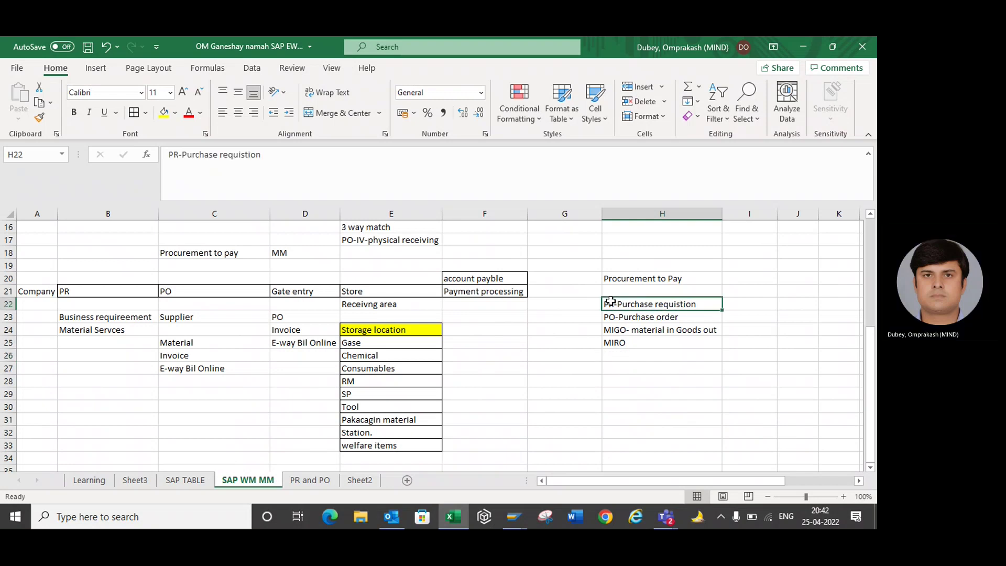
left_click_drag(611, 303, 613, 340)
left_click(572, 310)
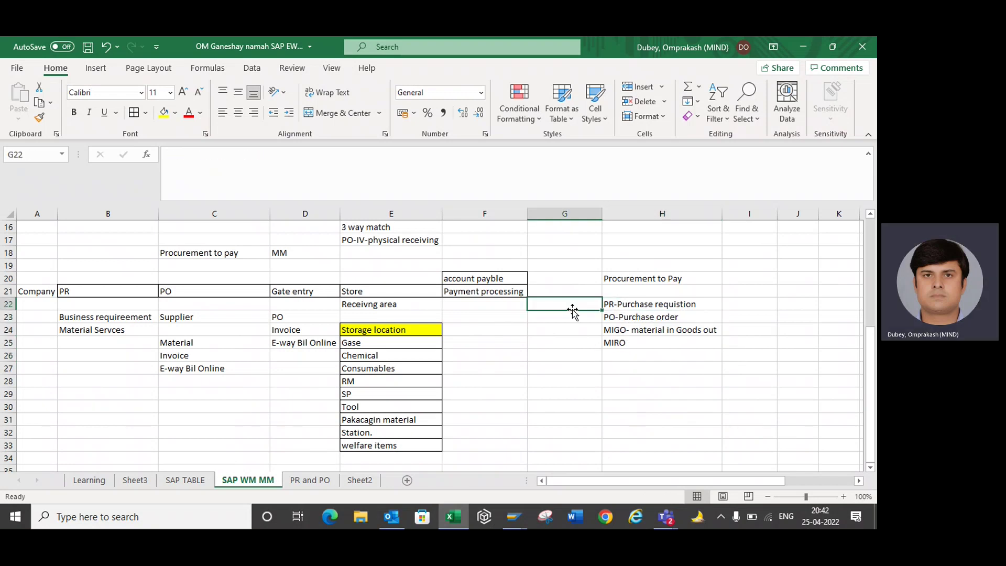
type("Dept")
key("Return")
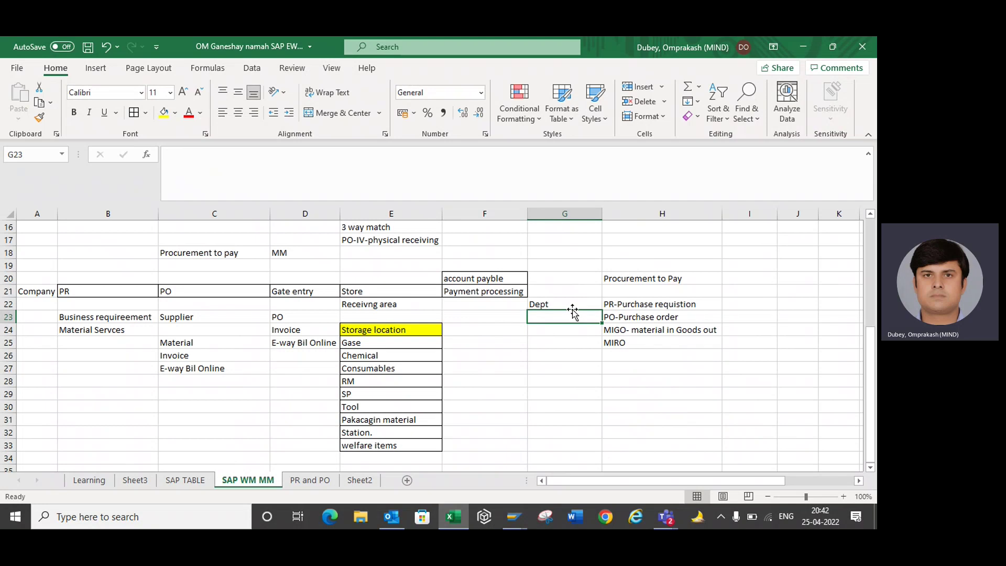
type("Pur")
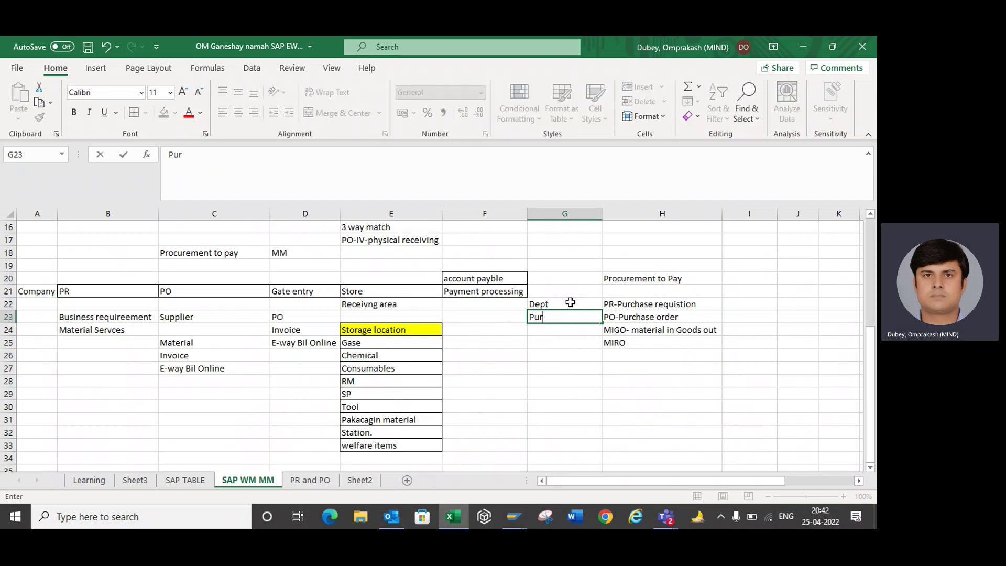
type("cahse")
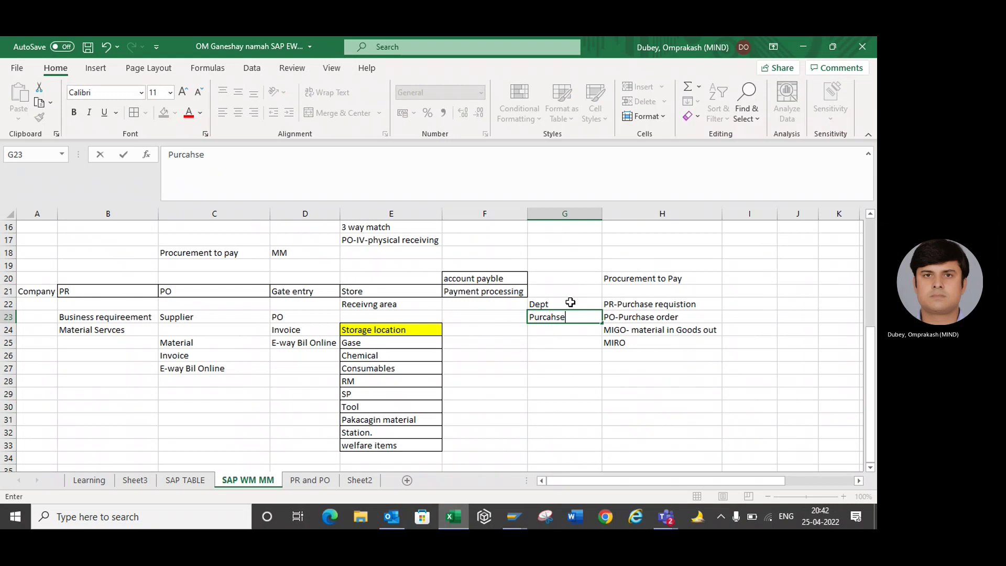
key("BackSpace")
key("BackSpace")
key("BackSpace")
key("BackSpace")
type("hase")
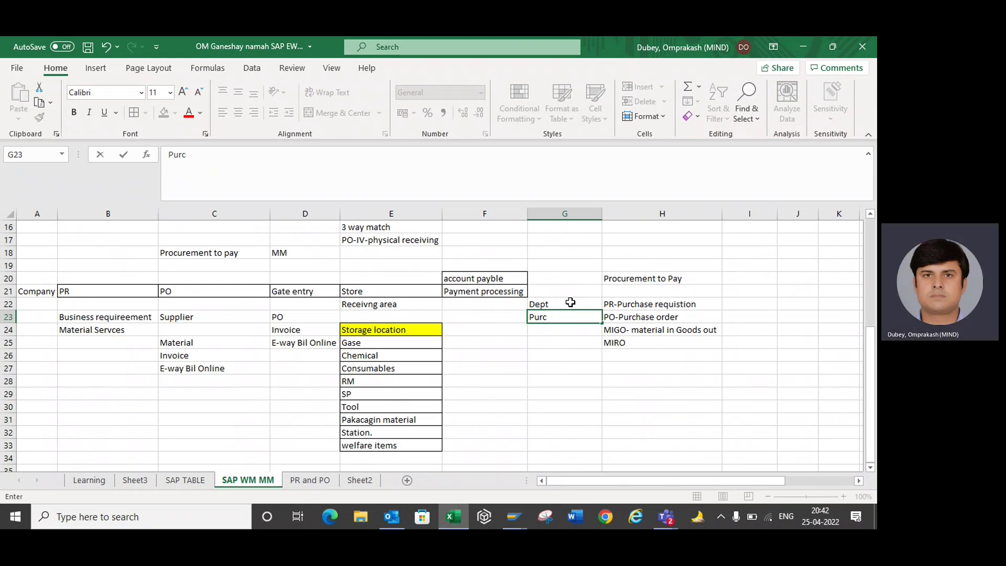
key("Return")
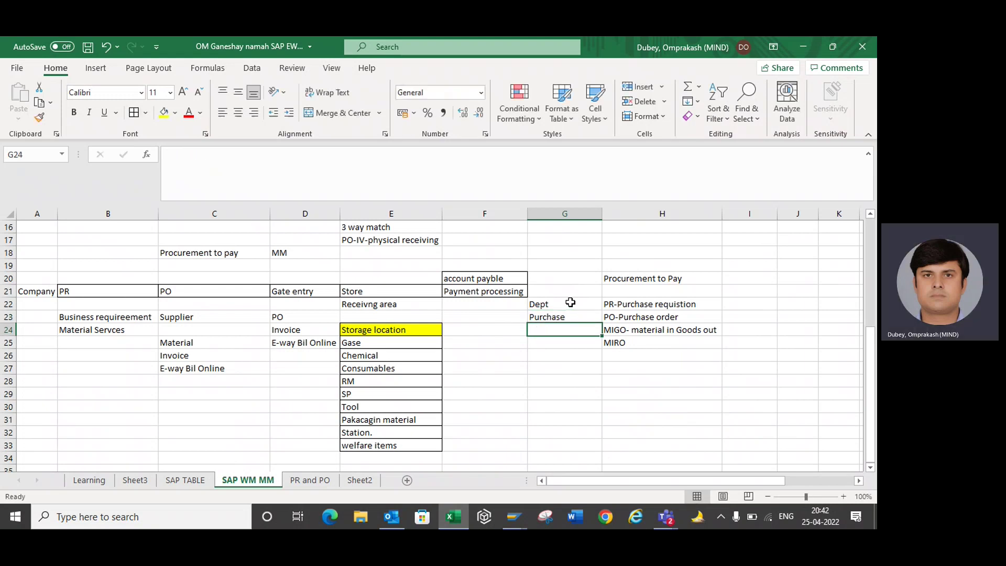
Append a hyphen to the MIRO entry in cell H25 so that it reads "MIRO-"
left_click(635, 343)
double_click(635, 343)
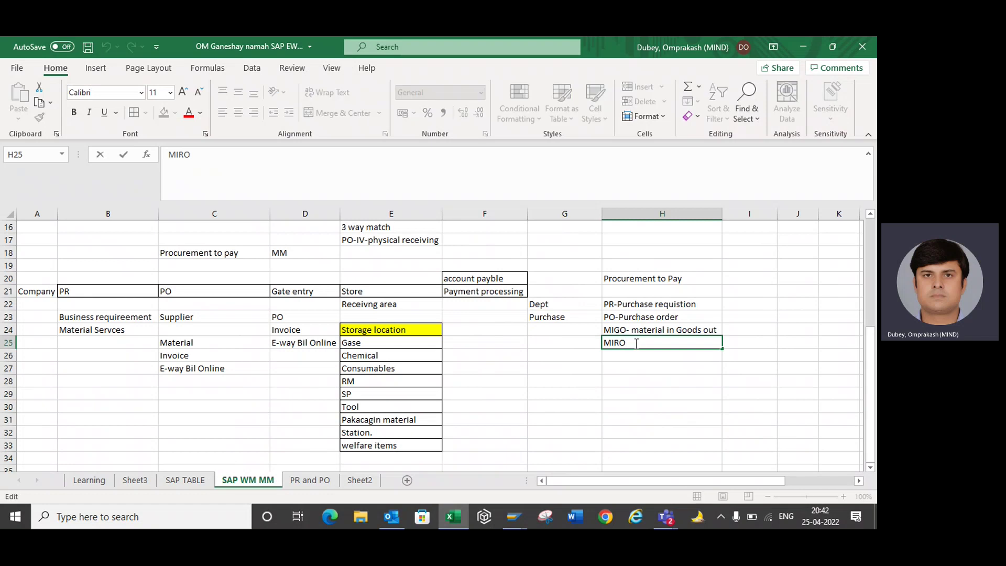
type("-")
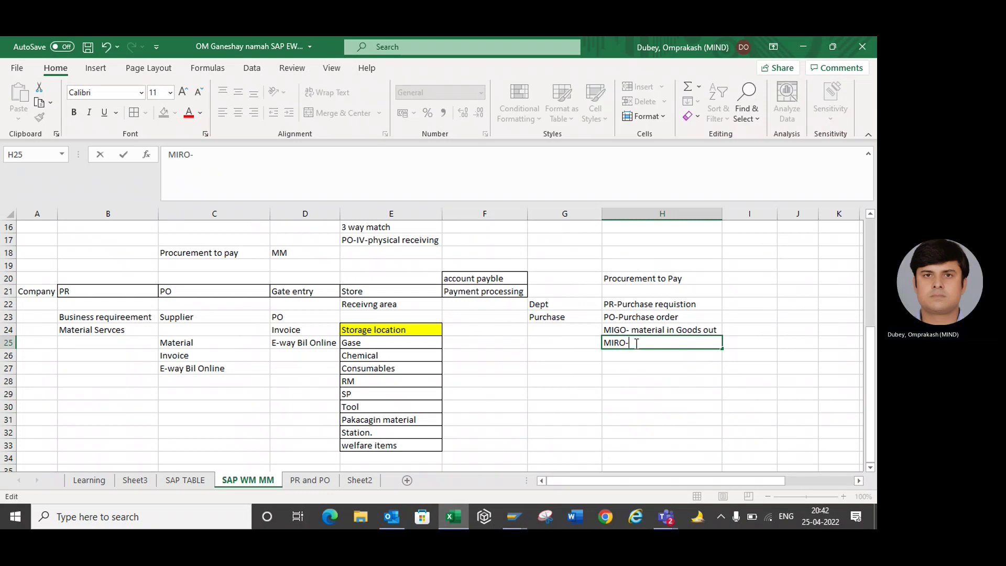
Switch to Google Chrome and search Google for "miro full form in sap"
left_click(616, 518)
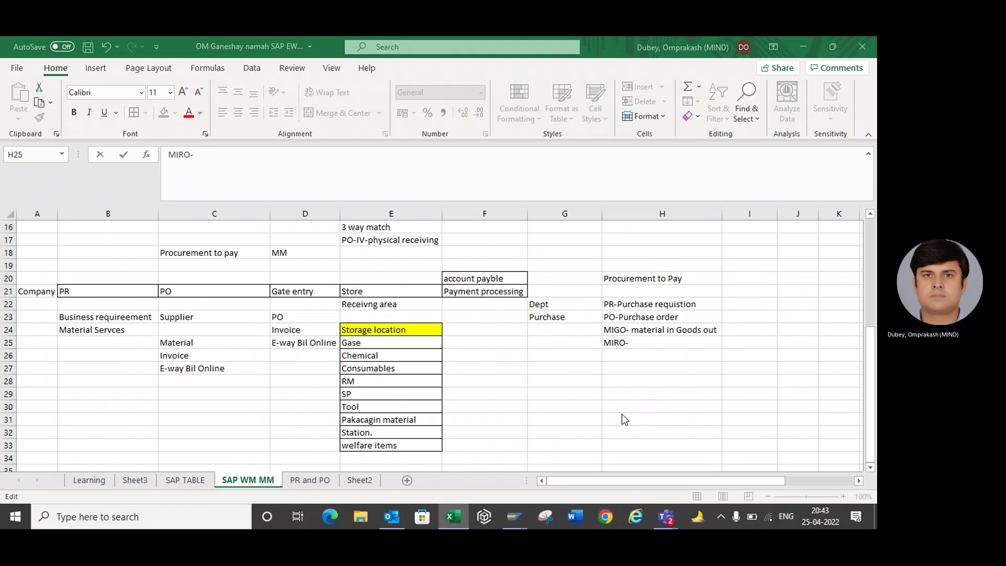
left_click(404, 332)
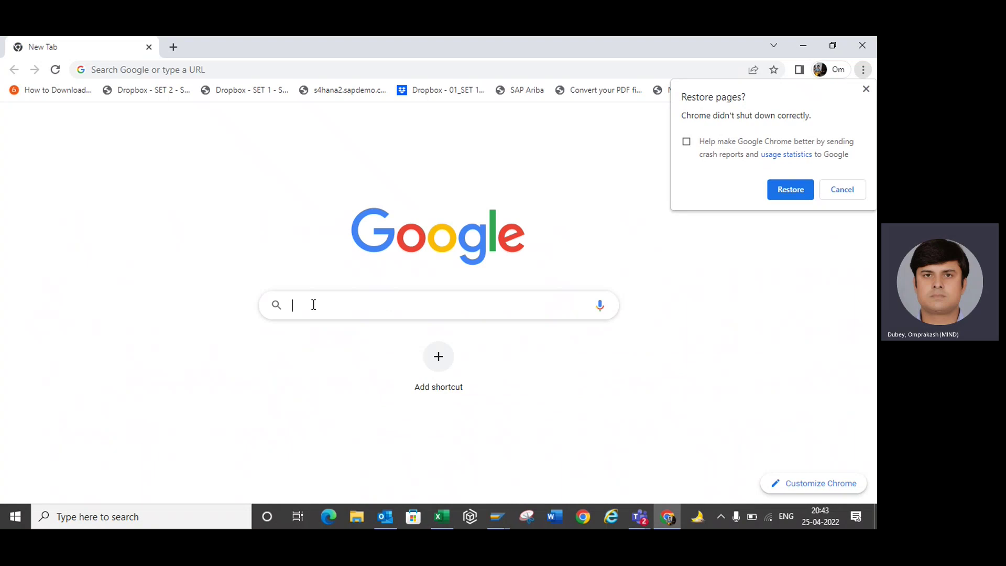
left_click(313, 305)
type("mi")
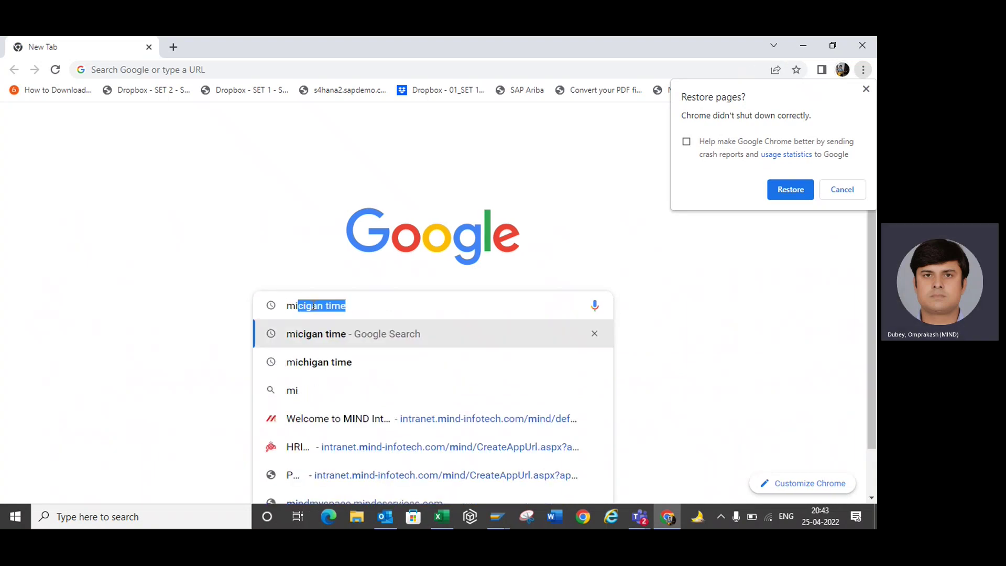
type("ro full")
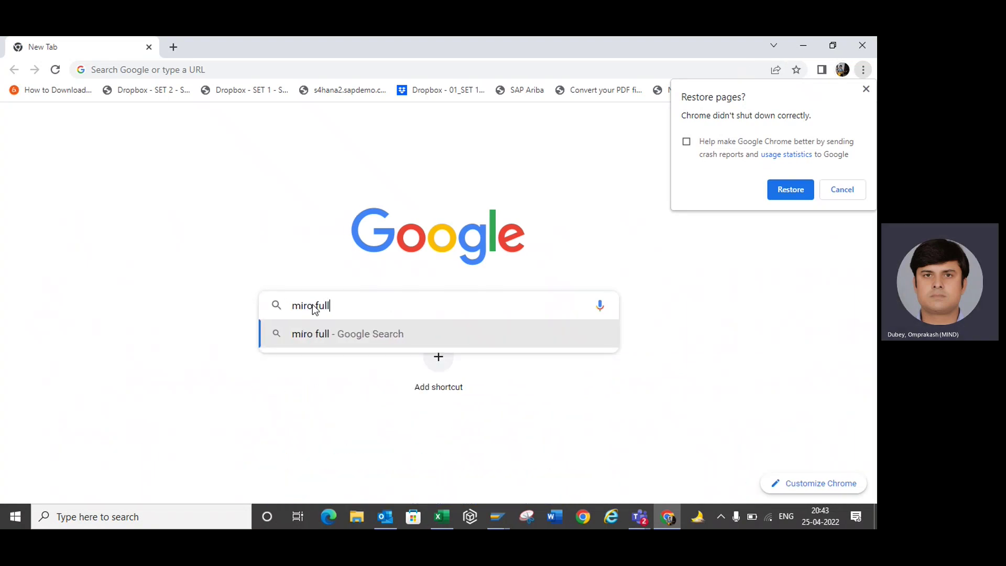
type(" form in sap")
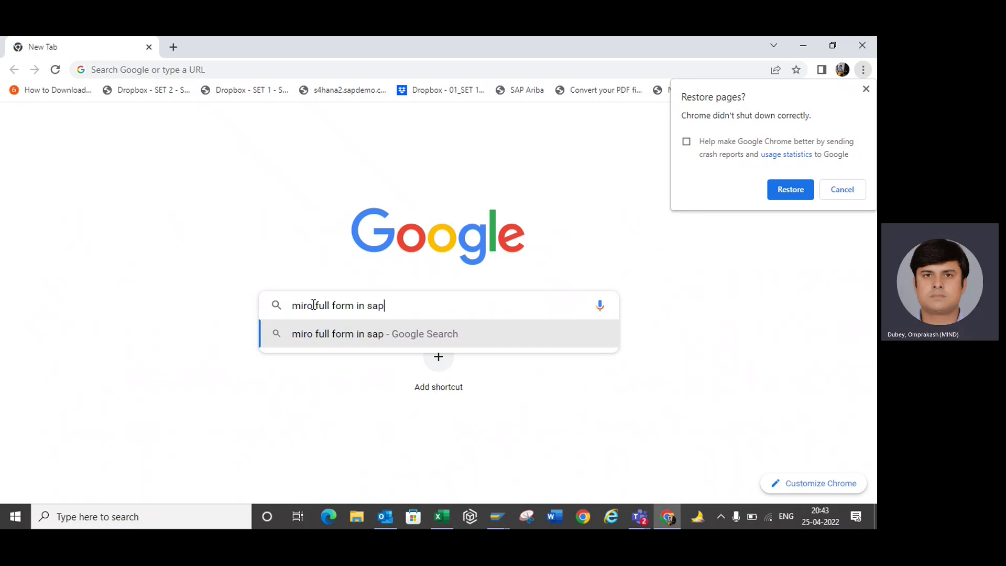
key("Return")
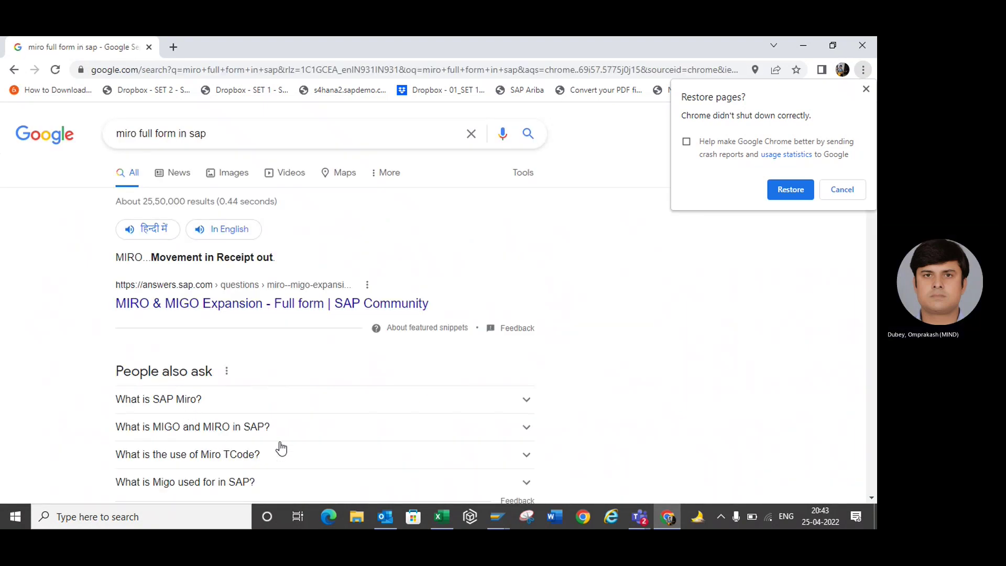
Expand the answer to "What is MIGO and MIRO in SAP?" and restore the browser pages from the previous session
left_click(234, 427)
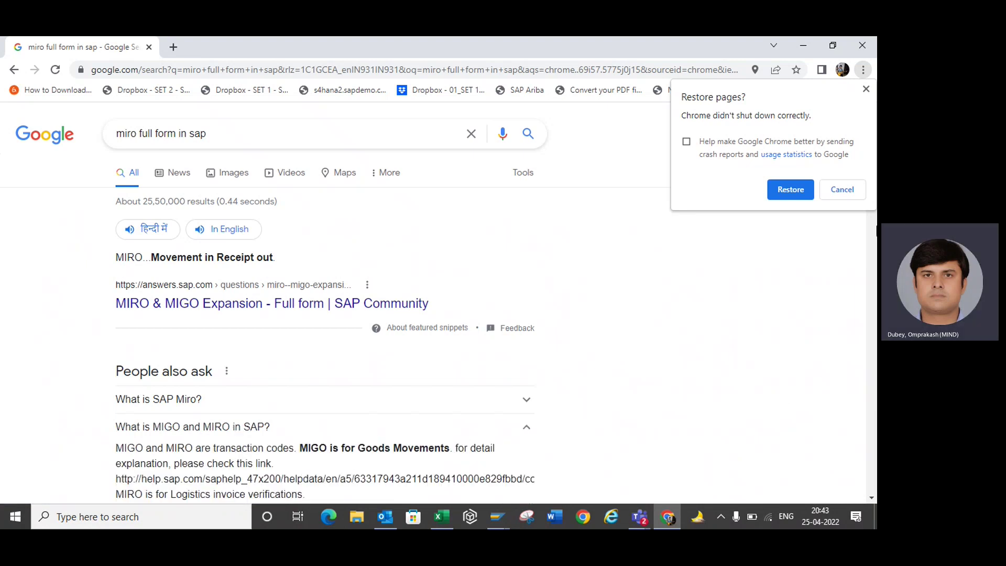
left_click(776, 194)
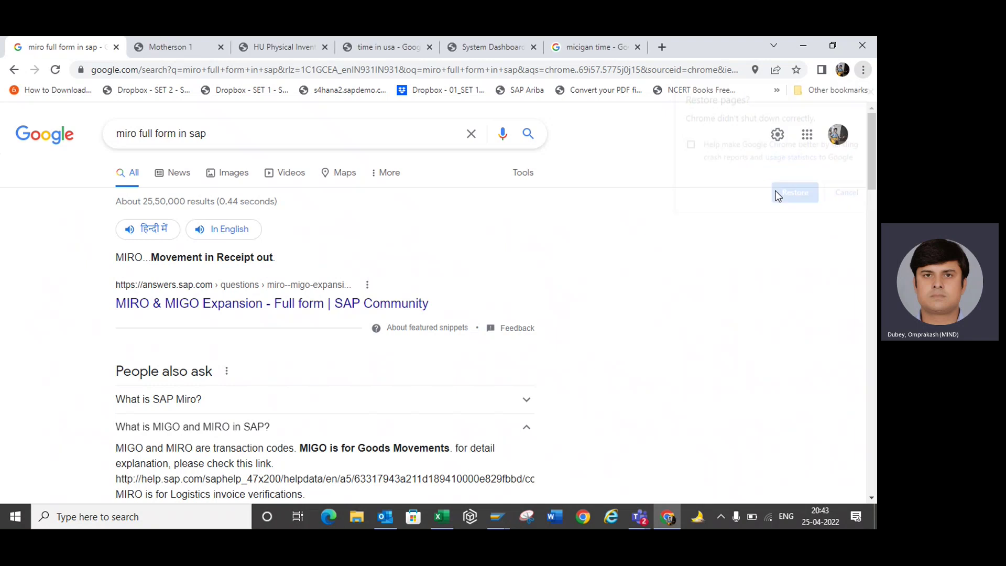
Read the search answer explaining MIGO and MIRO in SAP, and switch back to the Excel workbook
scroll(873, 158, "down", 2)
left_click_drag(876, 162, 875, 195)
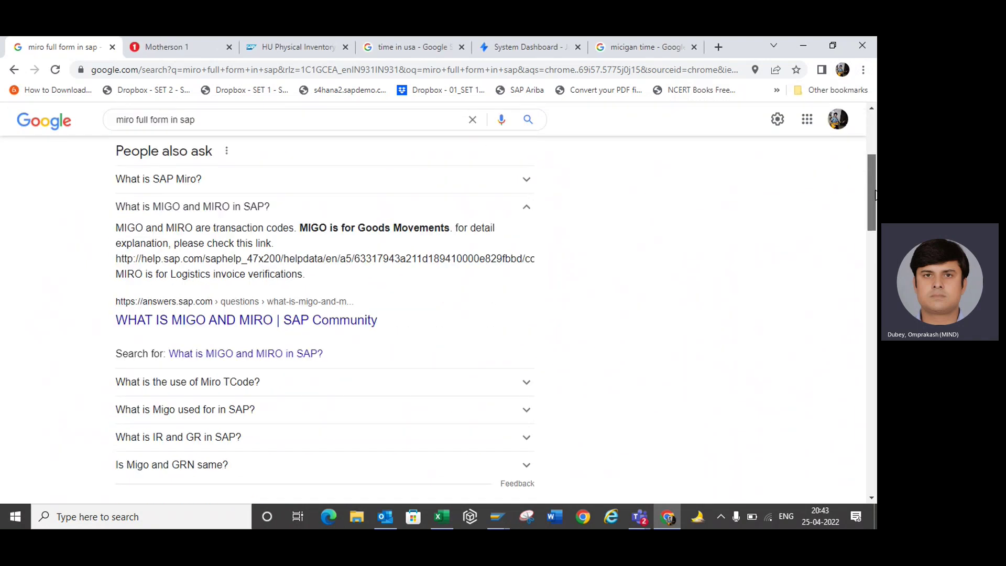
key("alt+Tab")
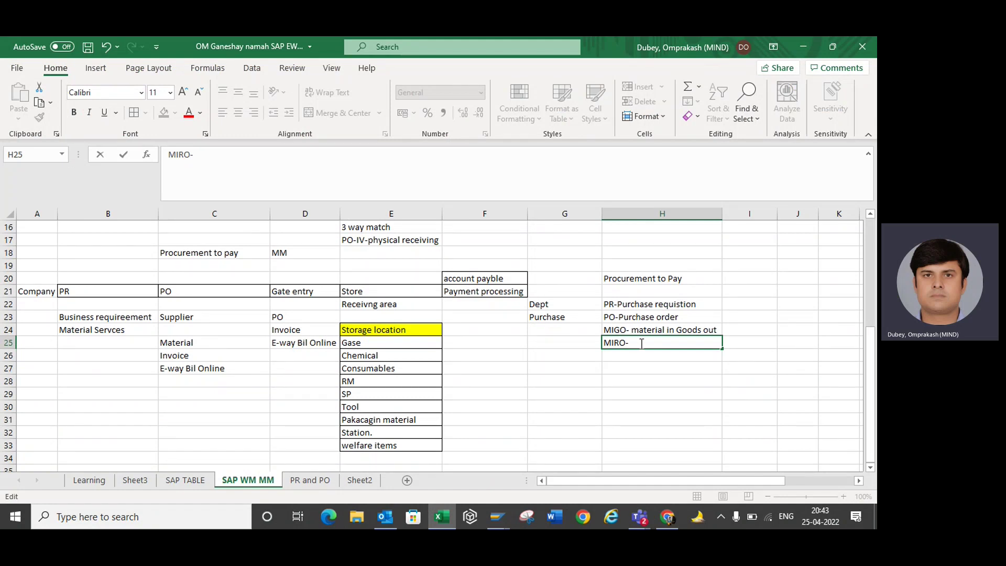
Finish editing H25 and fill the "Procurement to Pay" heading in H20 with yellow
left_click(615, 358)
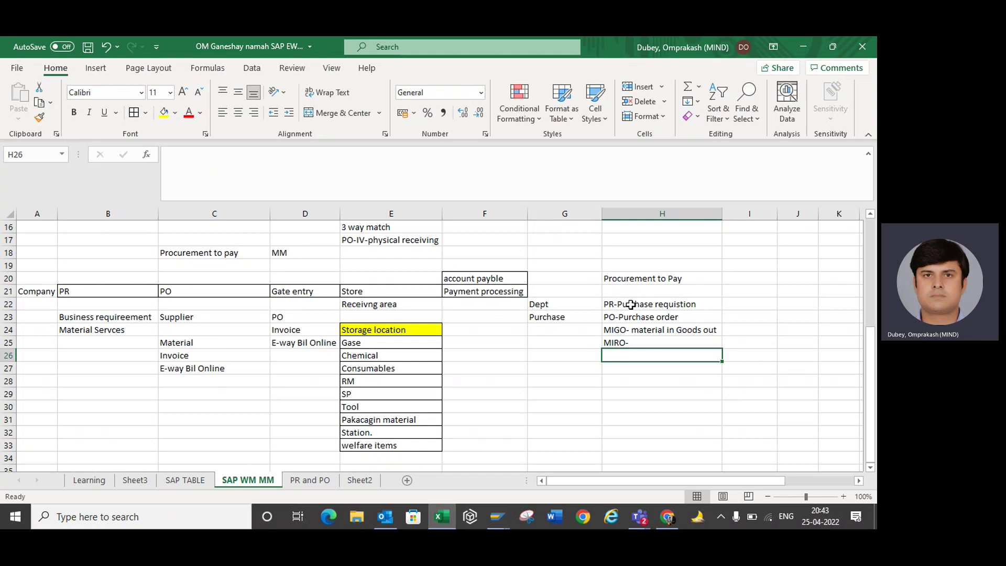
left_click(628, 273)
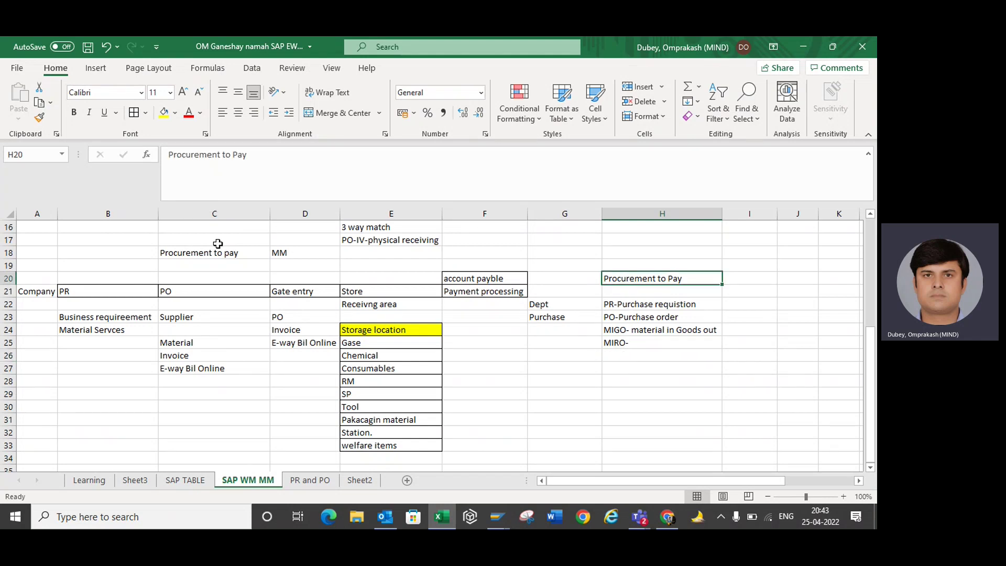
left_click(163, 112)
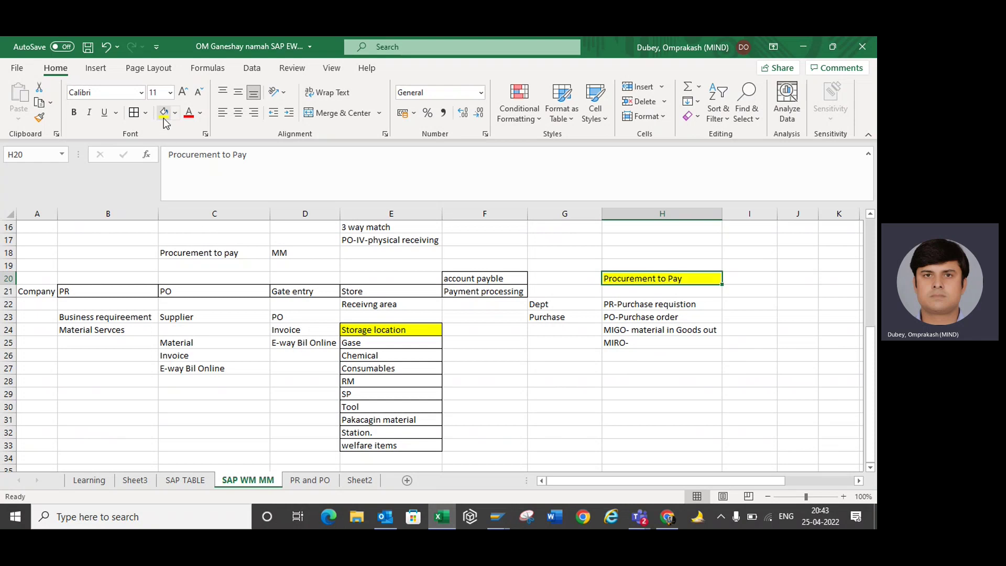
Go through the entries from H22 down and complete the MIRO entry in H25 as "MIRO- IR Ledger GL"
left_click(618, 304)
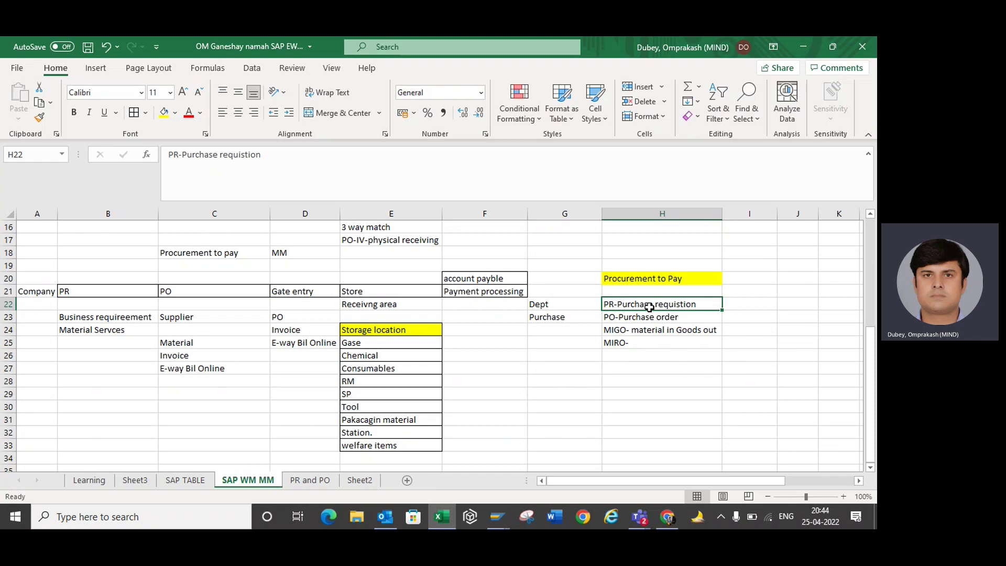
key("Down")
key("Down")
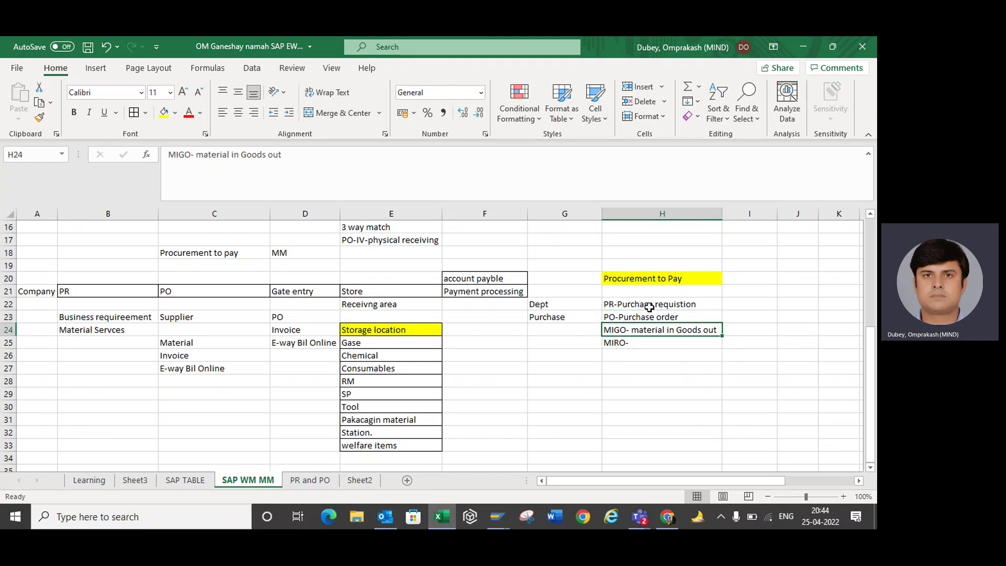
key("Down")
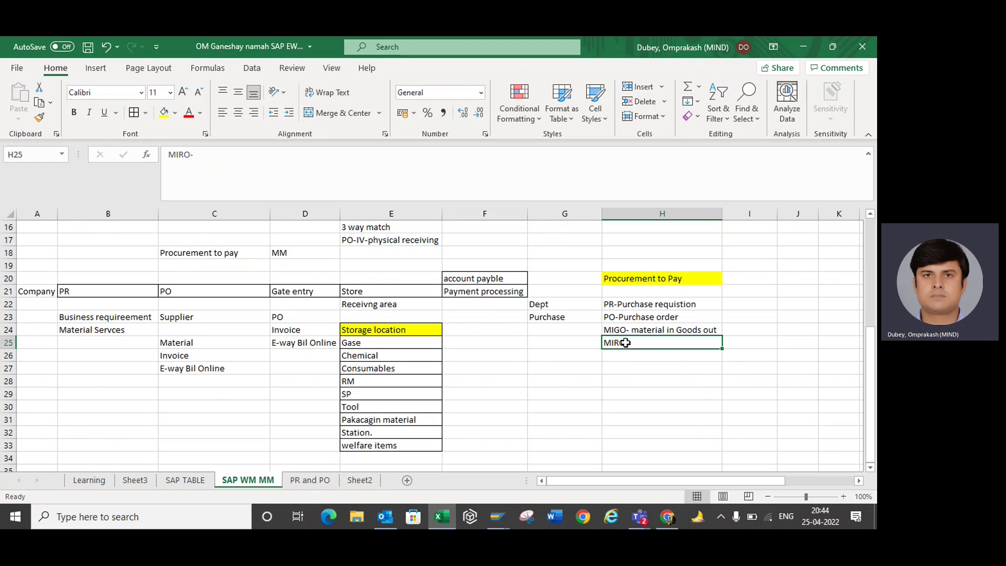
double_click(644, 342)
type("IR")
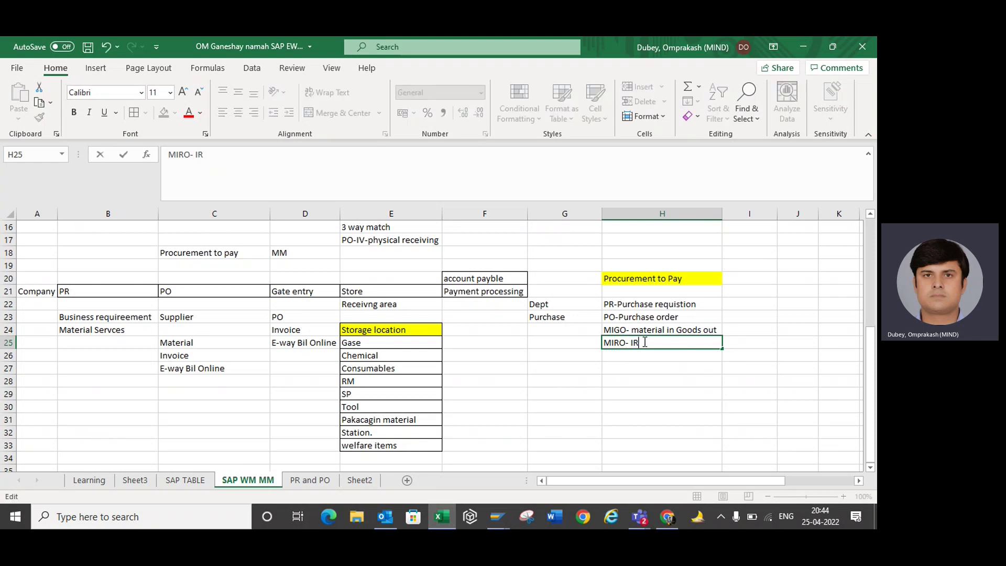
key("Return")
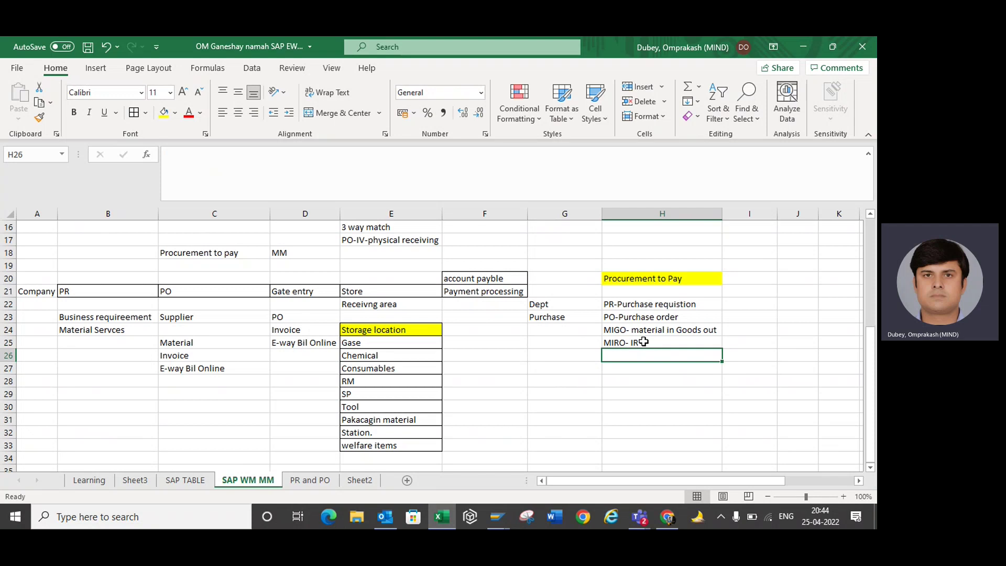
left_click(643, 342)
double_click(644, 342)
type("Ledger")
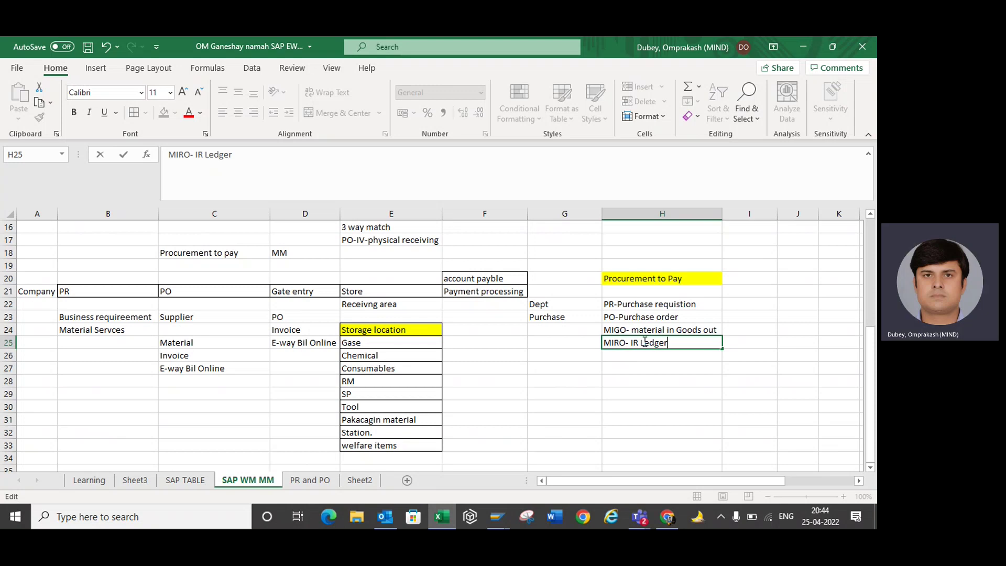
type("GL")
left_click(537, 394)
Add borders around the PR, PO, MIGO and MIRO entries in H22:H25
left_click_drag(626, 297, 628, 346)
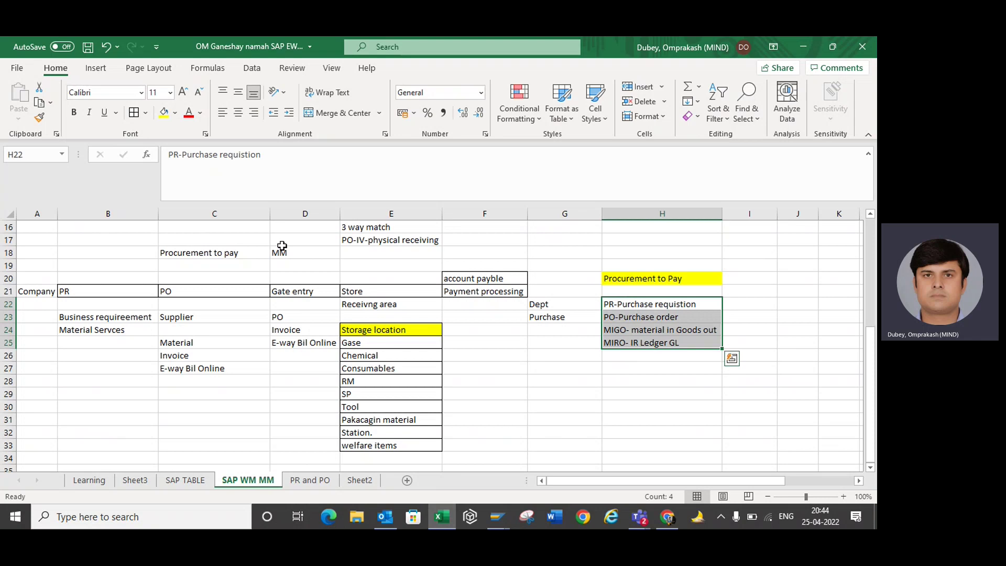
left_click(134, 113)
left_click(535, 429)
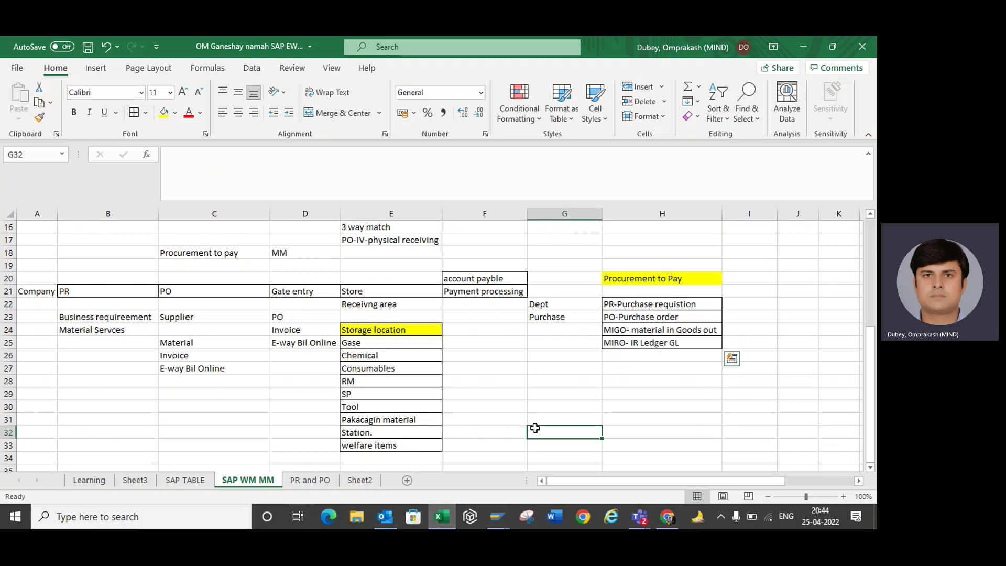
Switch to the SAP Easy Access window and start transaction me2m
mouse_move(496, 516)
left_click(550, 456)
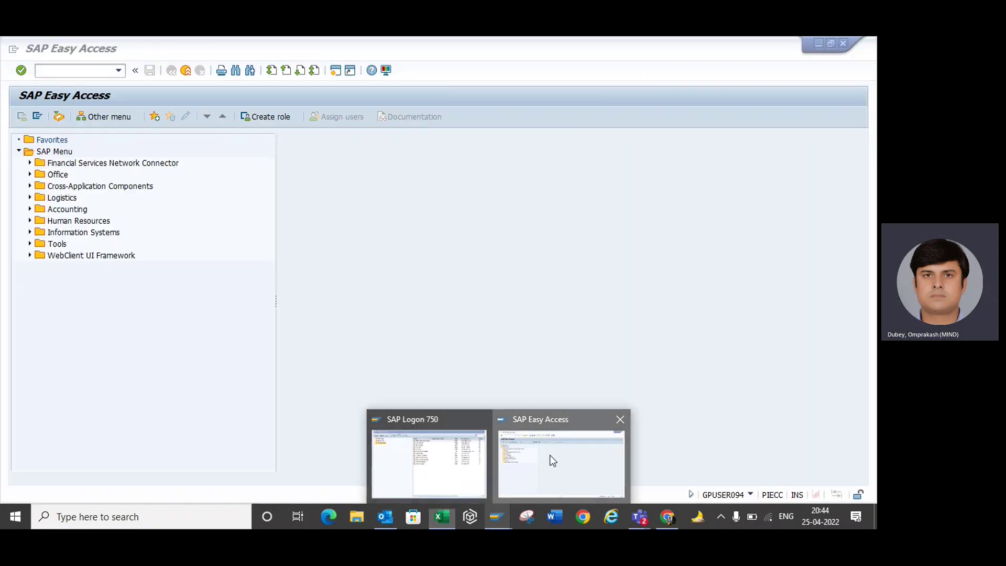
type("me")
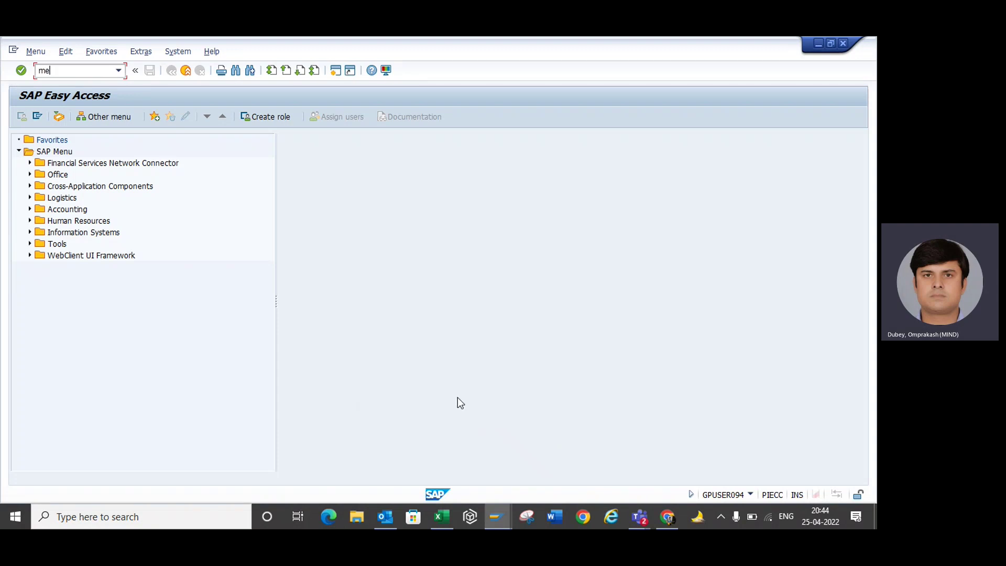
type("2m")
key("Return")
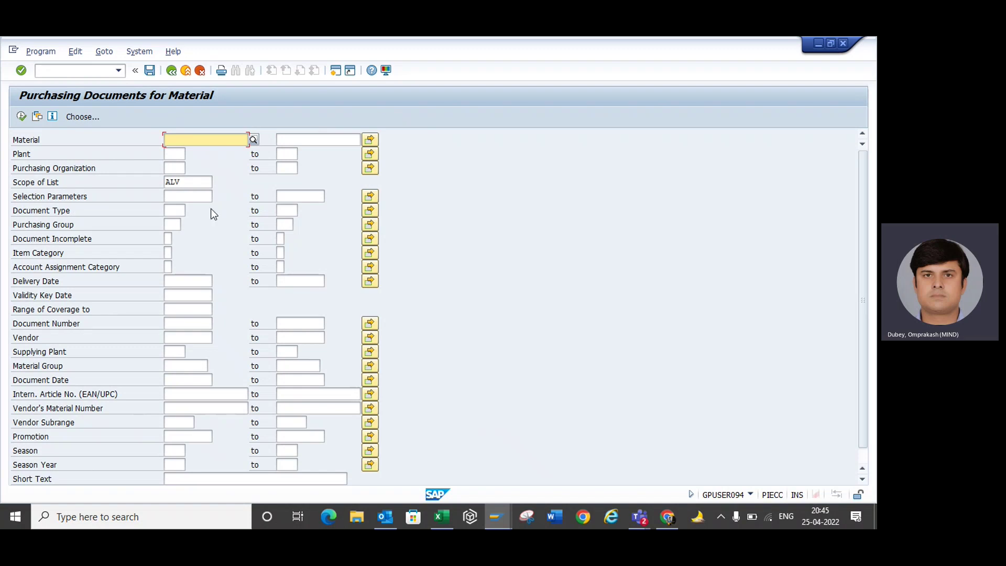
Set the plant to 1000 and execute the Purchasing Documents for Material report
left_click(174, 158)
type("1000")
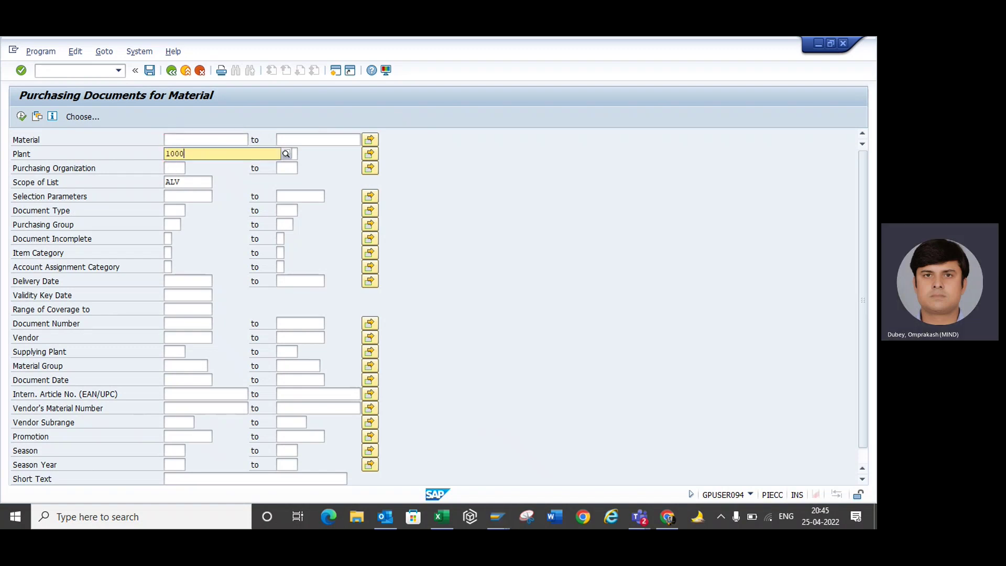
key("Return")
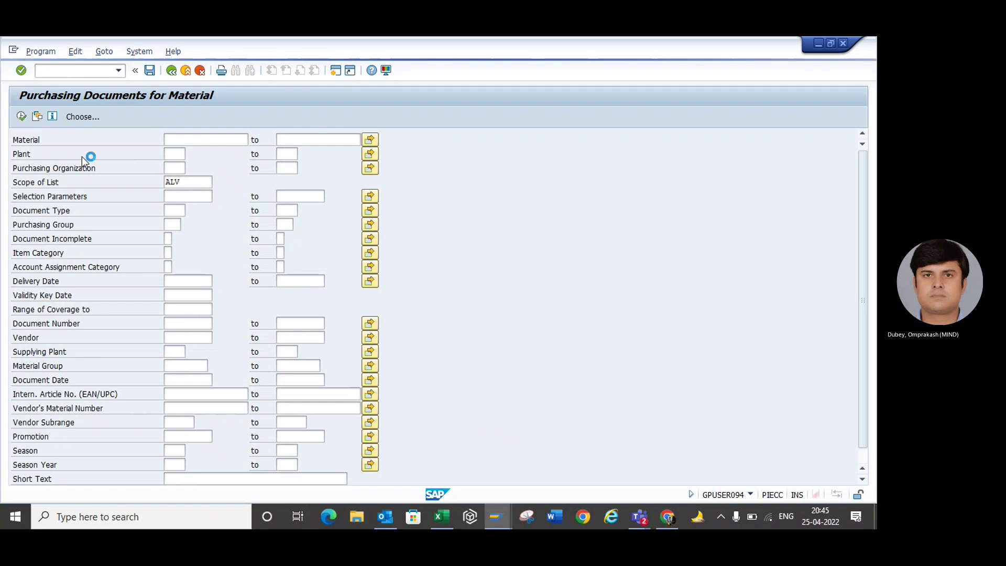
left_click(21, 117)
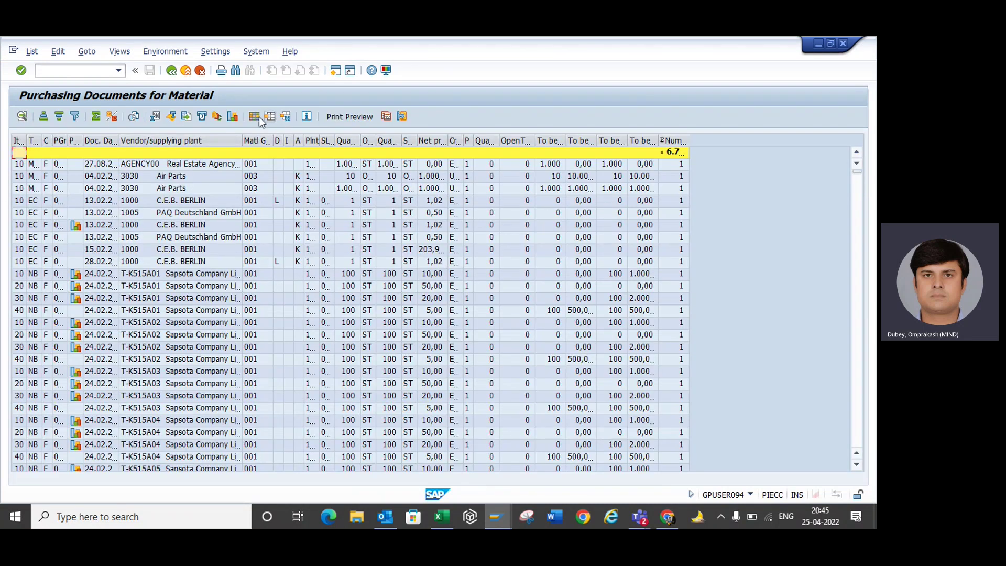
Apply the 1DEFAULT layout and examine the first item's quantity, net price, quantity to be delivered and quantity to be invoiced
left_click(272, 118)
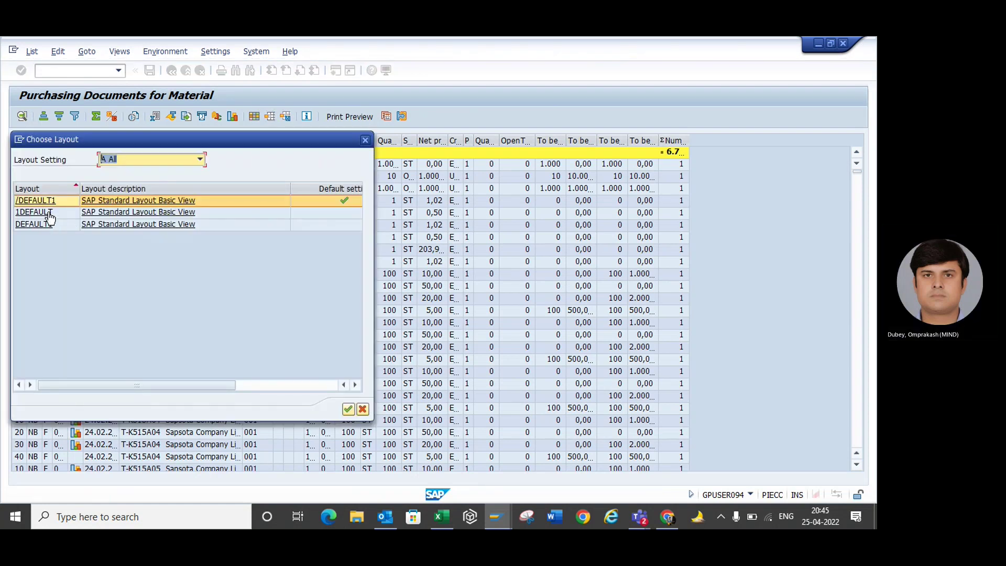
left_click(49, 213)
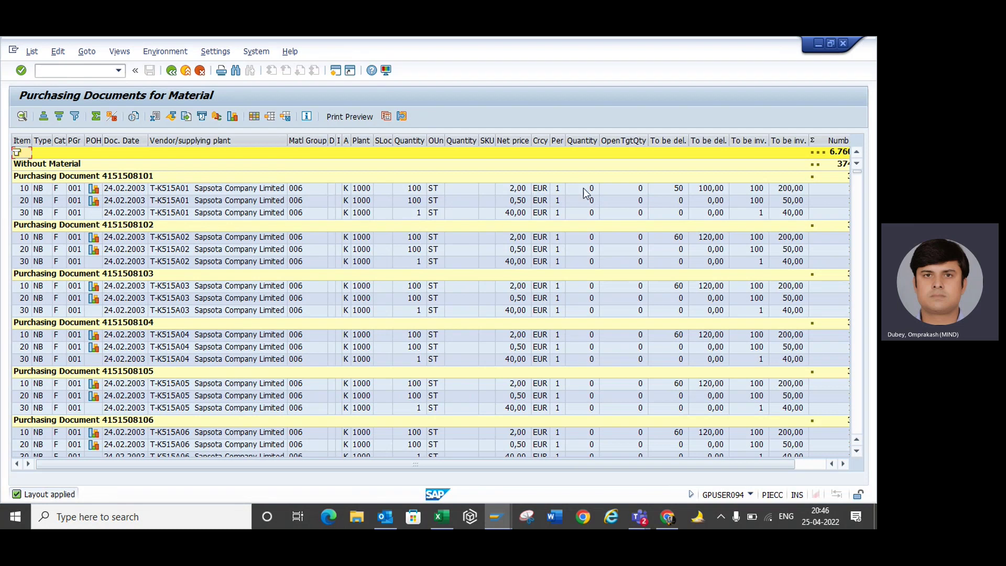
left_click(412, 191)
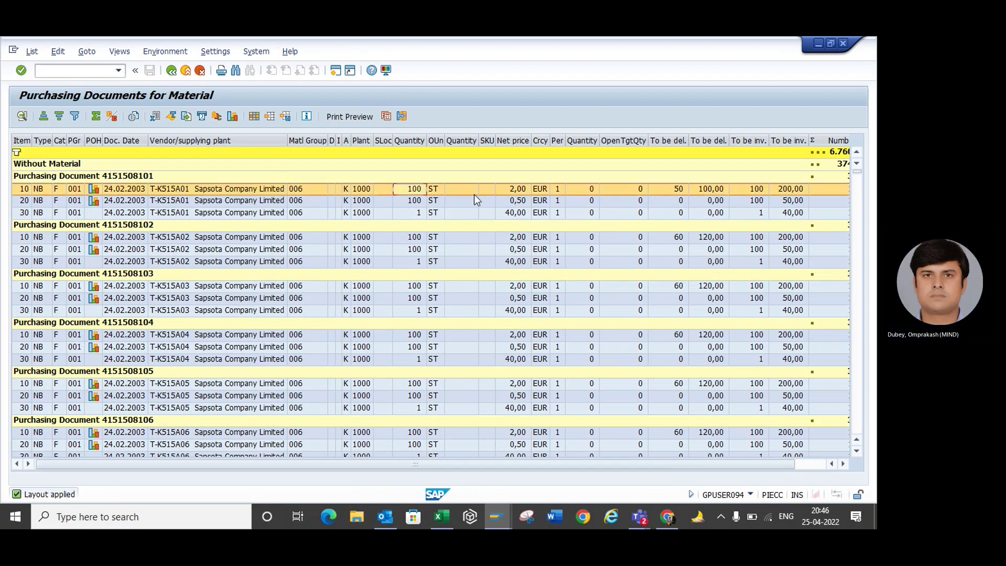
left_click(521, 192)
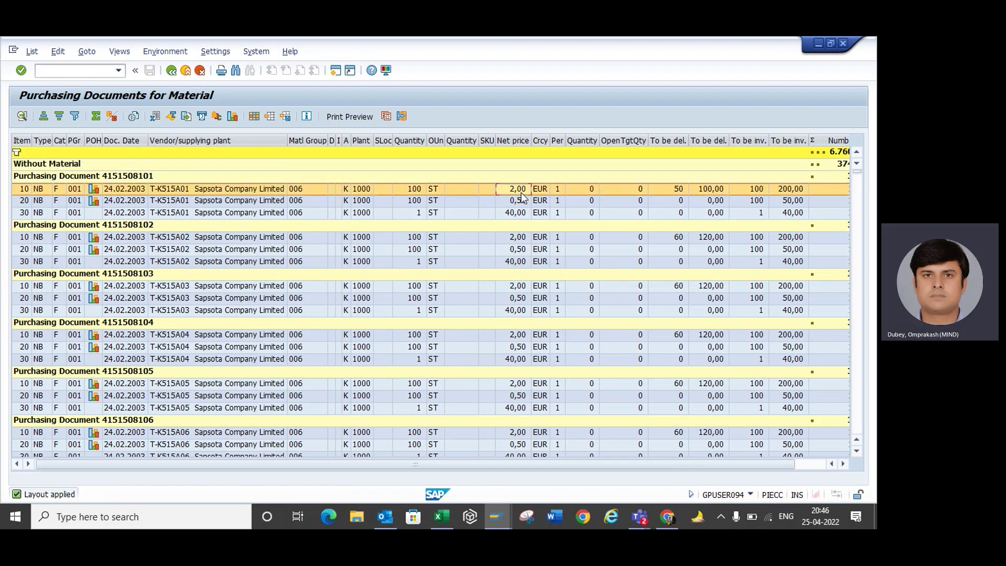
left_click(673, 190)
left_click(754, 190)
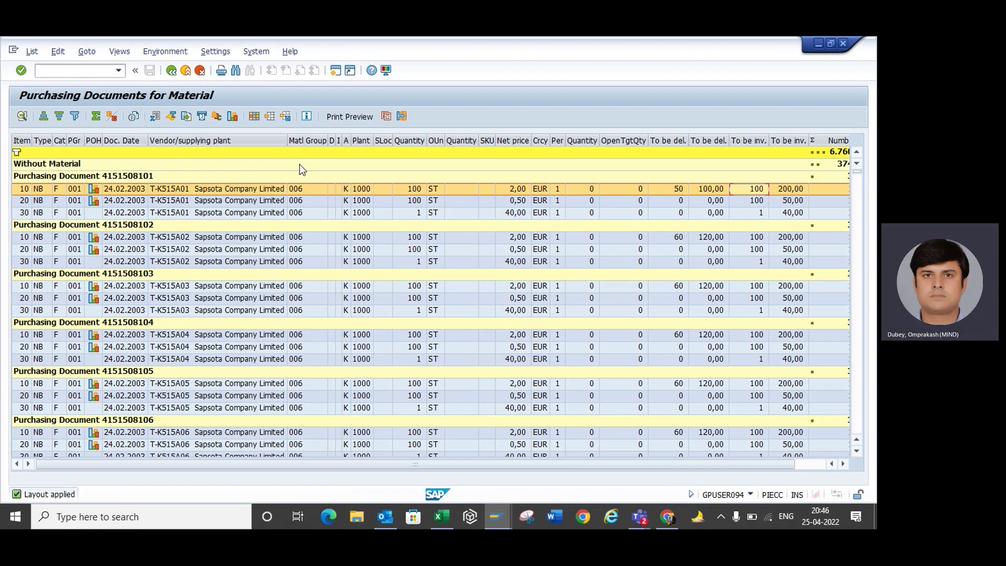
Open the first item's PO history, display its goods receipt document dated 17.03.2022, and look through the action and reference document choices
left_click(95, 193)
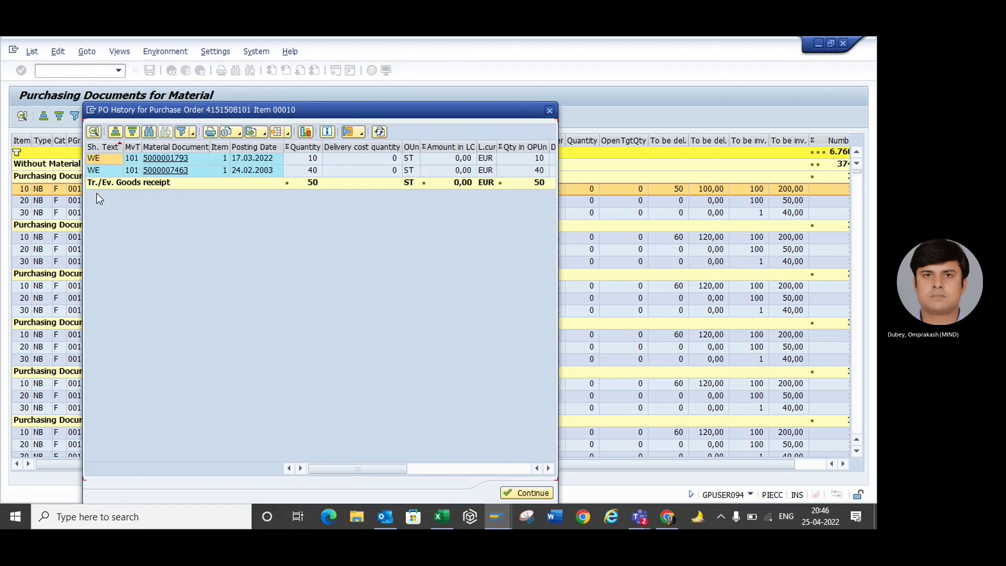
left_click(163, 160)
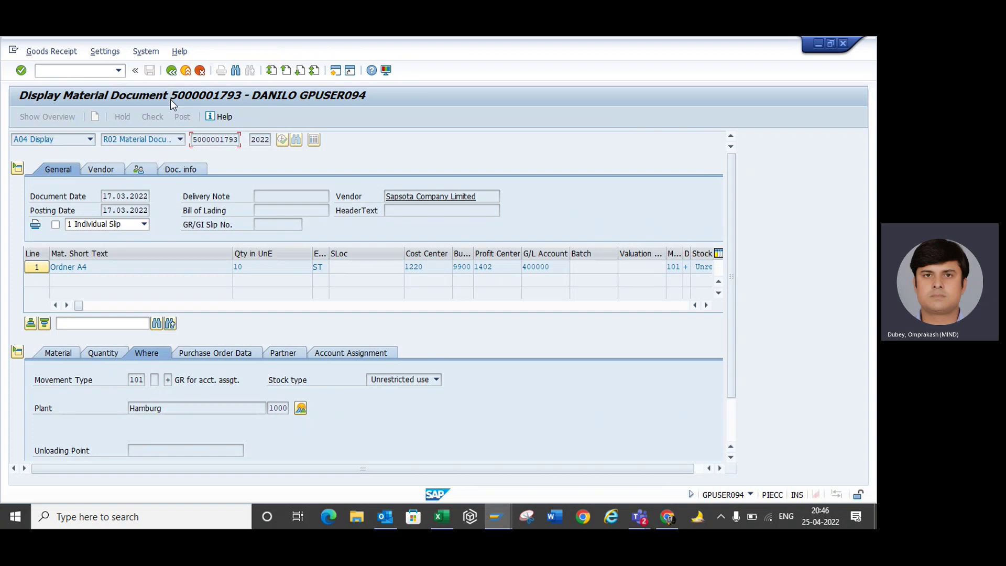
left_click(95, 138)
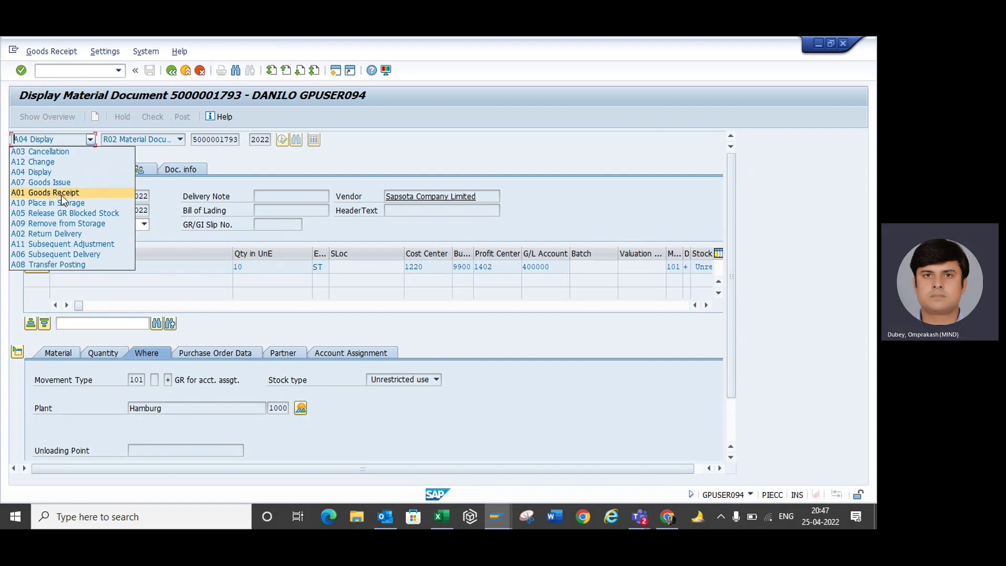
left_click(181, 138)
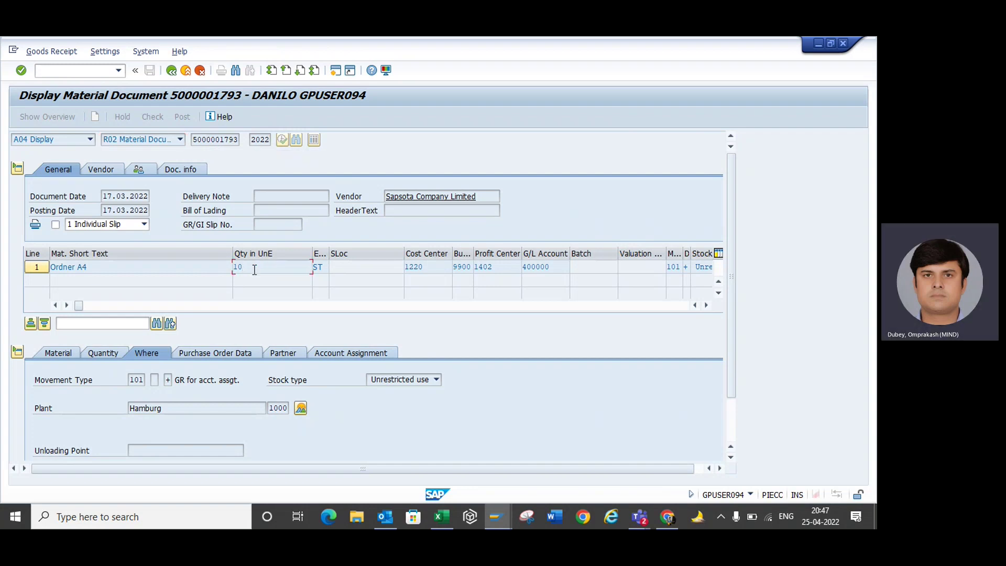
Examine the goods receipt item's material, quantity, location, purchase order, partner and account assignment details
left_click(54, 353)
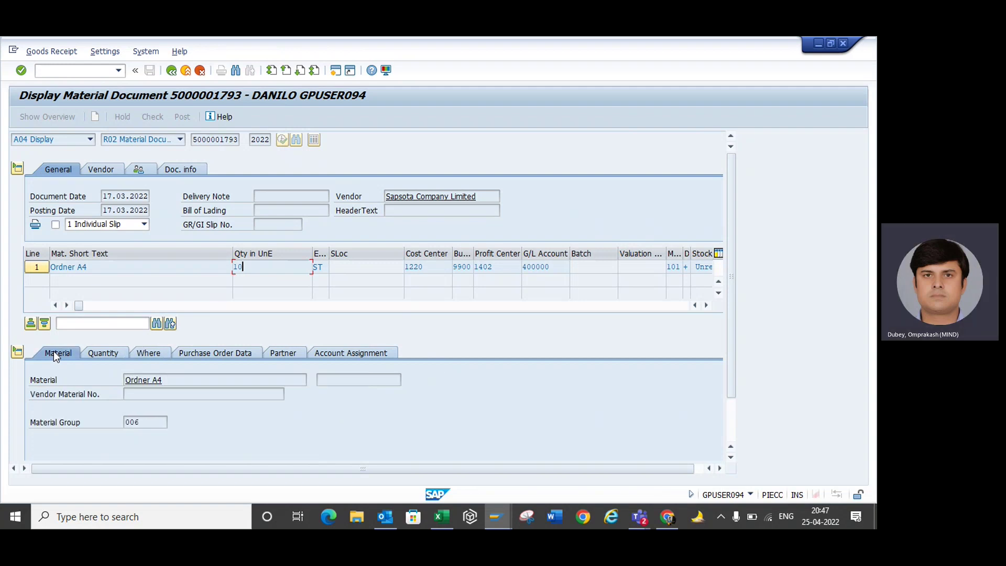
left_click_drag(163, 380, 126, 381)
left_click(126, 381)
left_click(110, 352)
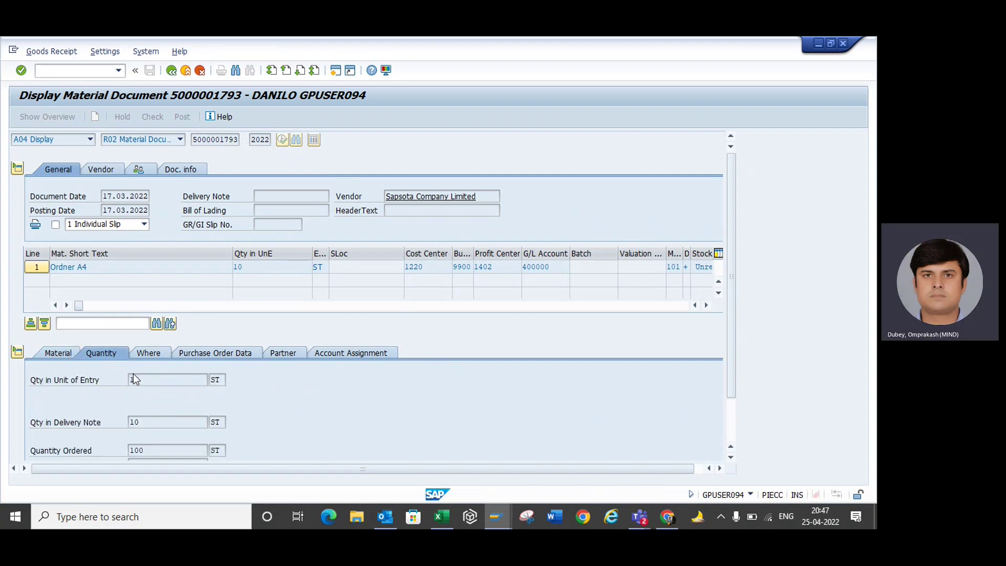
left_click(145, 384)
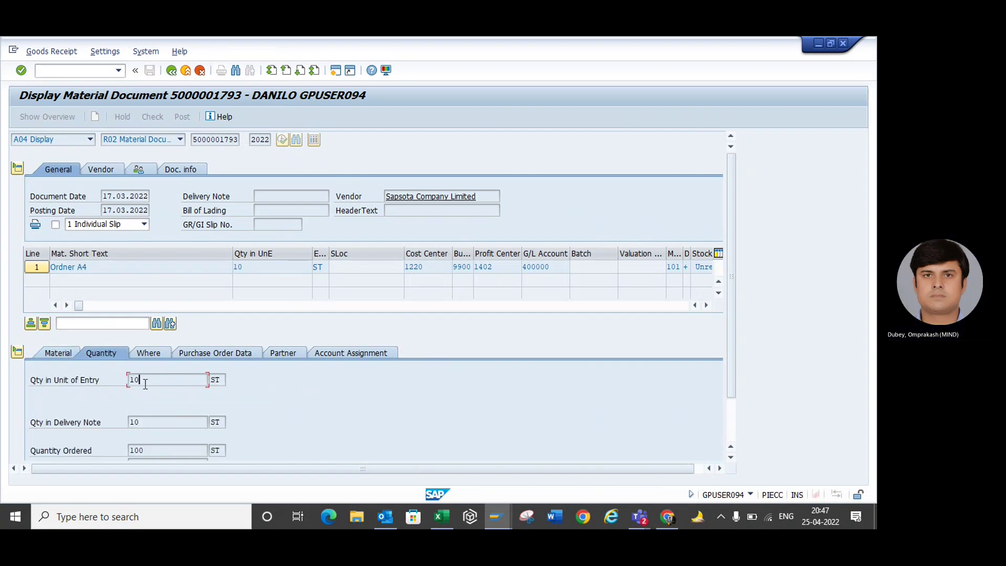
left_click(150, 354)
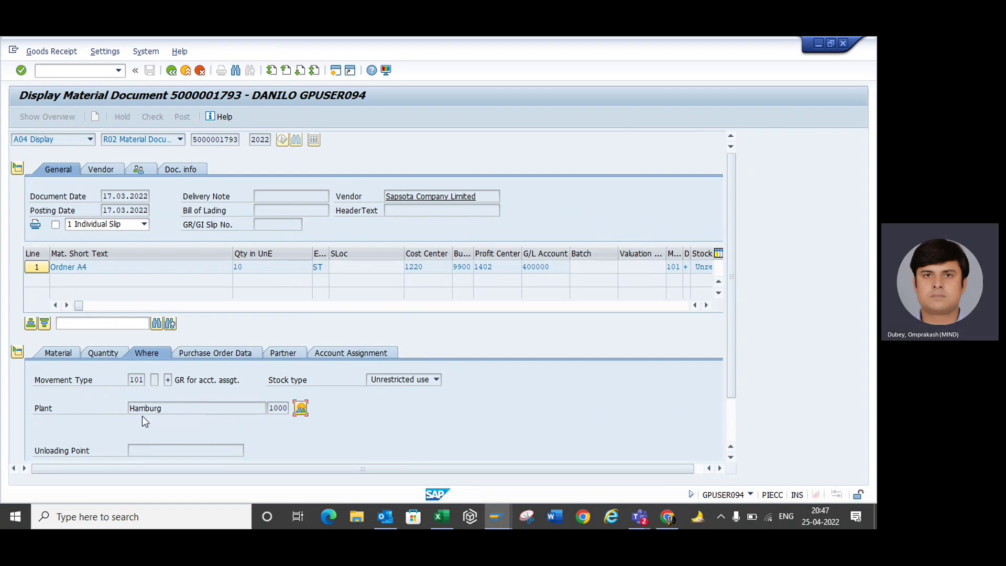
left_click(212, 354)
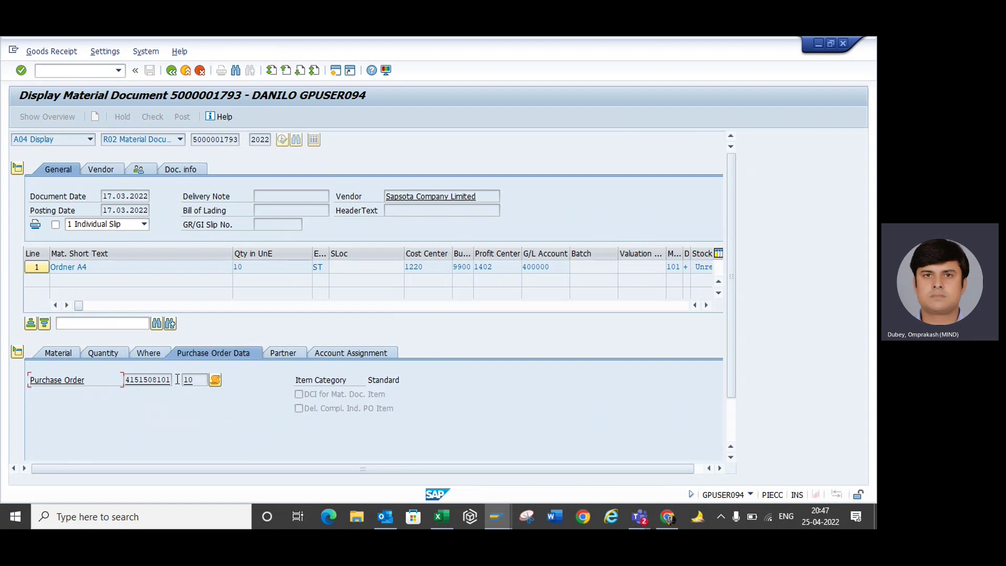
left_click(194, 381)
left_click(294, 351)
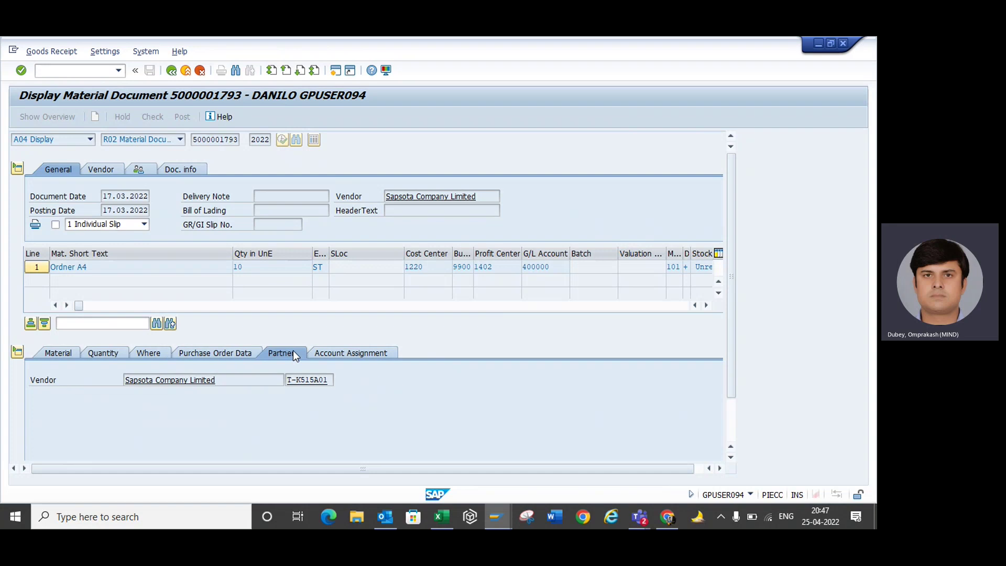
left_click(371, 355)
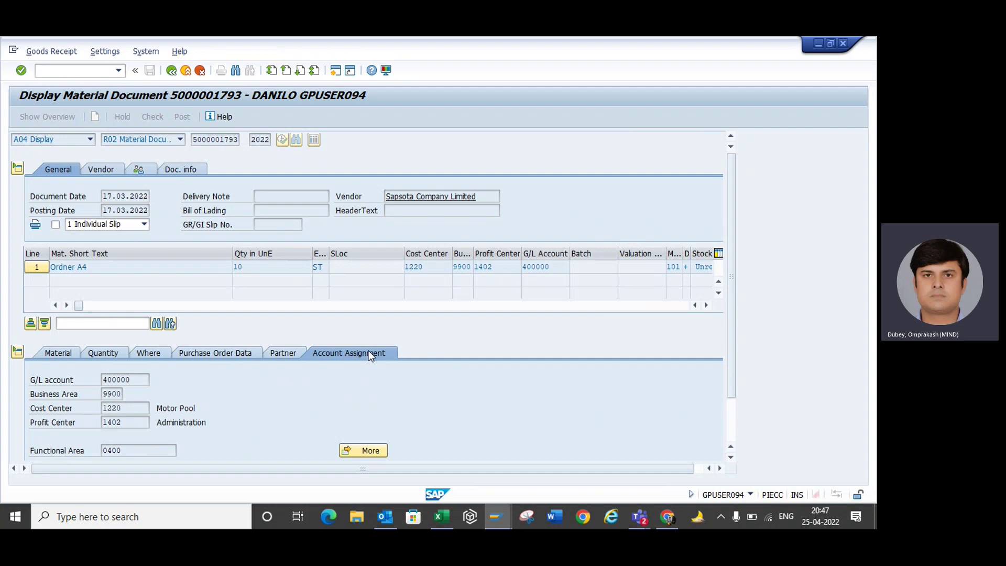
Examine the goods receipt item's G/L account, profit center and purchase order data
left_click(132, 378)
left_click(129, 418)
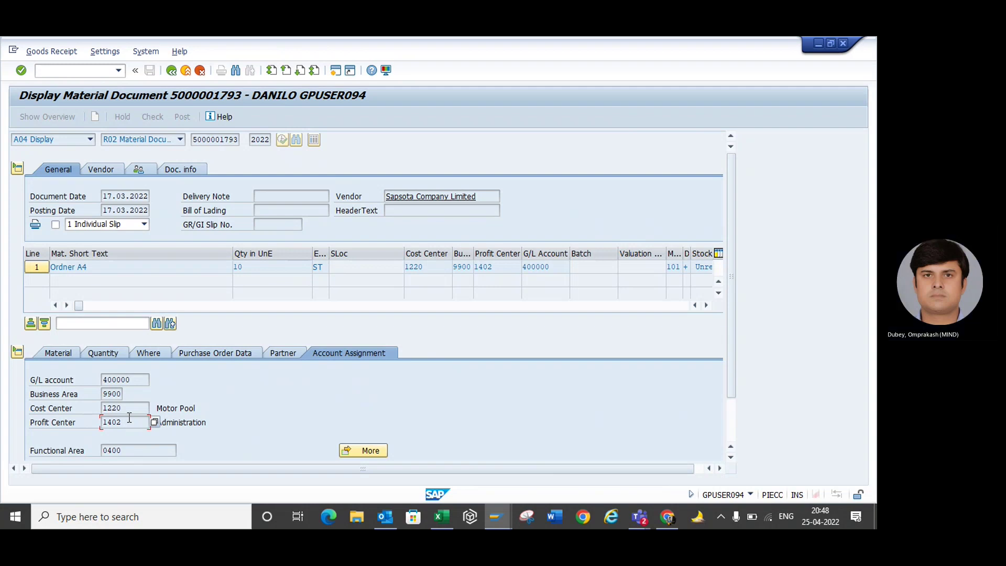
left_click(225, 353)
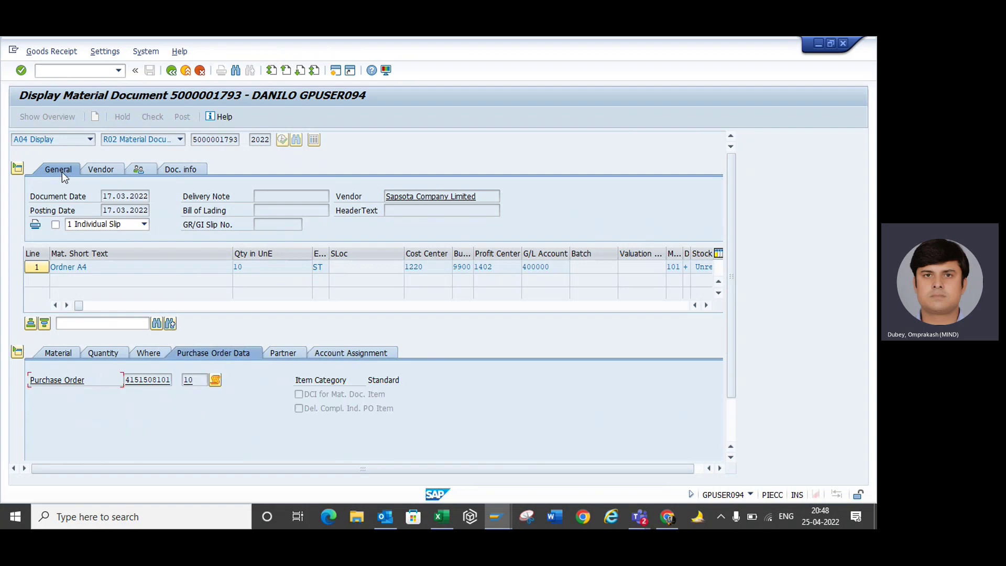
Examine the goods receipt header's document date, posting date and vendor details
left_click(135, 197)
left_click(137, 212)
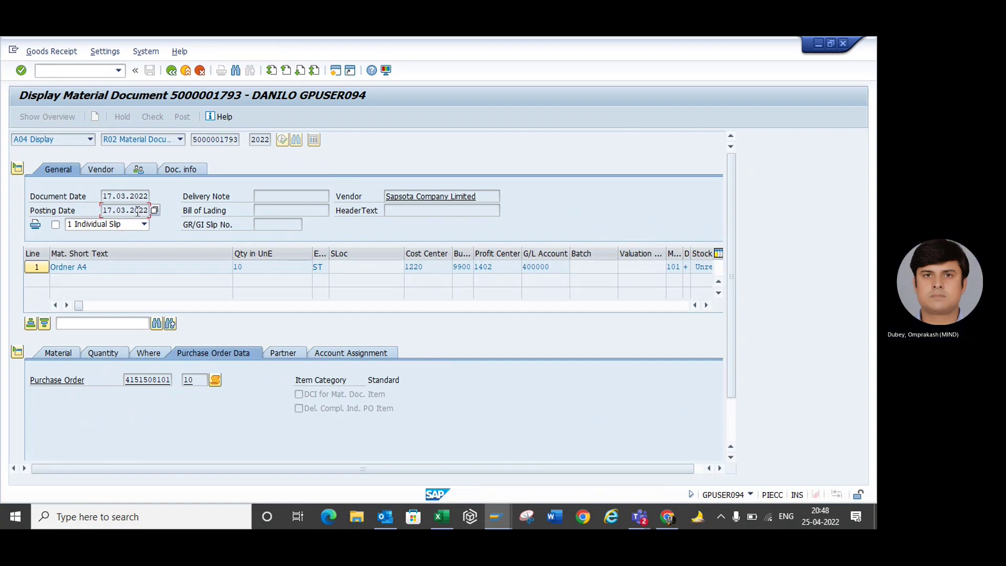
left_click(414, 194)
left_click(491, 196)
left_click(106, 168)
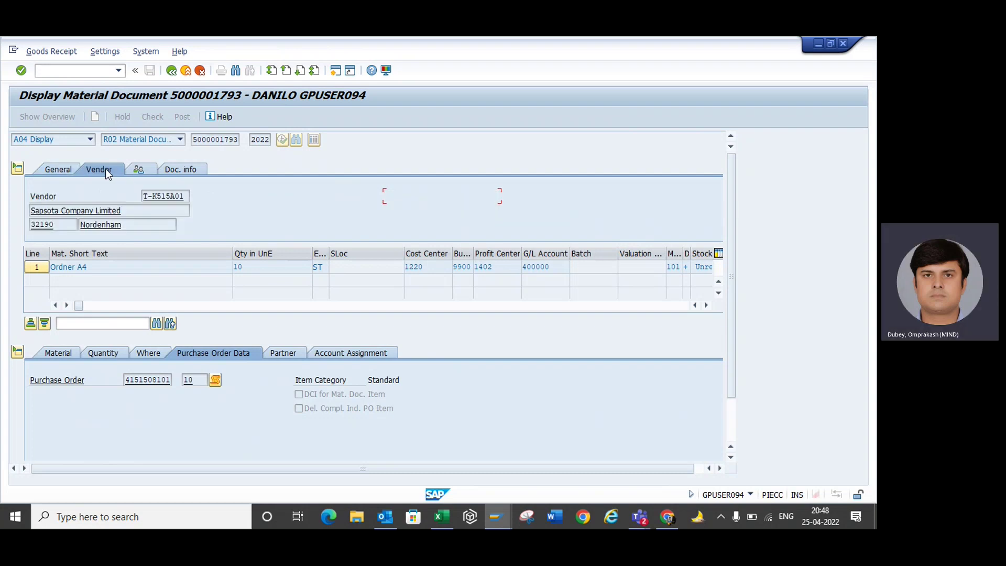
Examine the goods receipt's document information and the ledger list of its FI documents across all columns
left_click(184, 170)
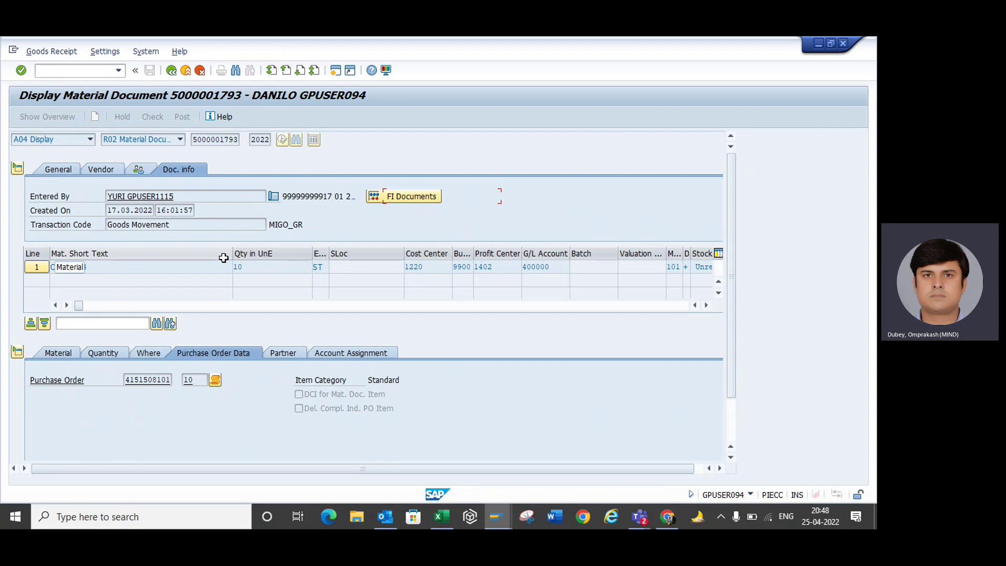
left_click(393, 198)
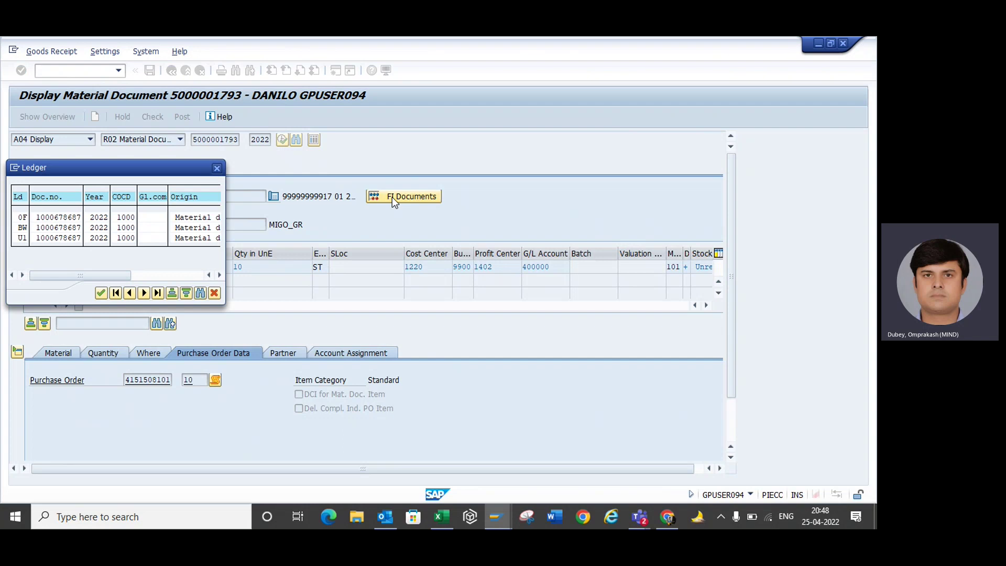
left_click_drag(108, 274, 209, 283)
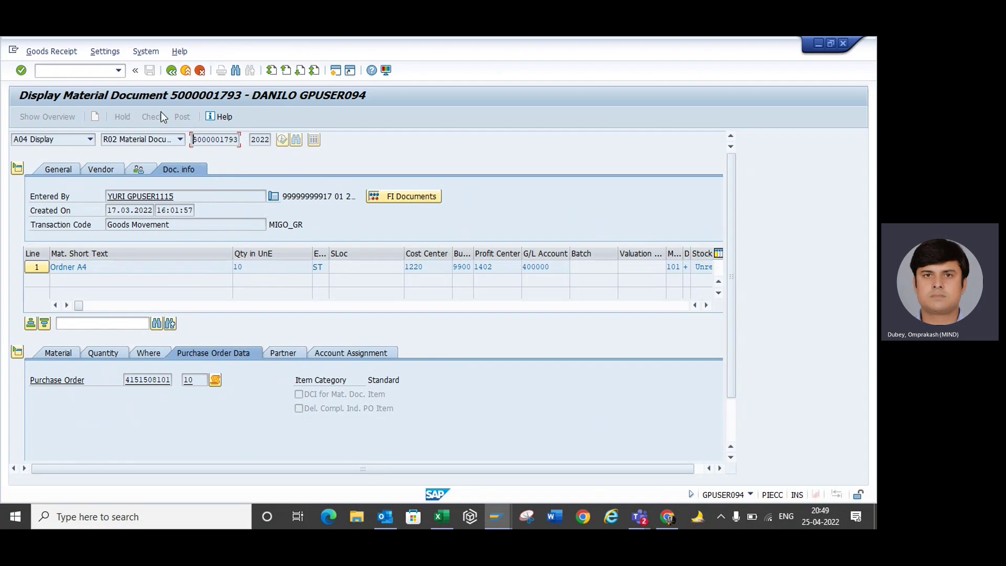
Start a new MIGO transaction, review the action choices and keep A01 Goods Receipt with R01 Purchase Order
left_click(90, 70)
type("/nmigo")
key("Return")
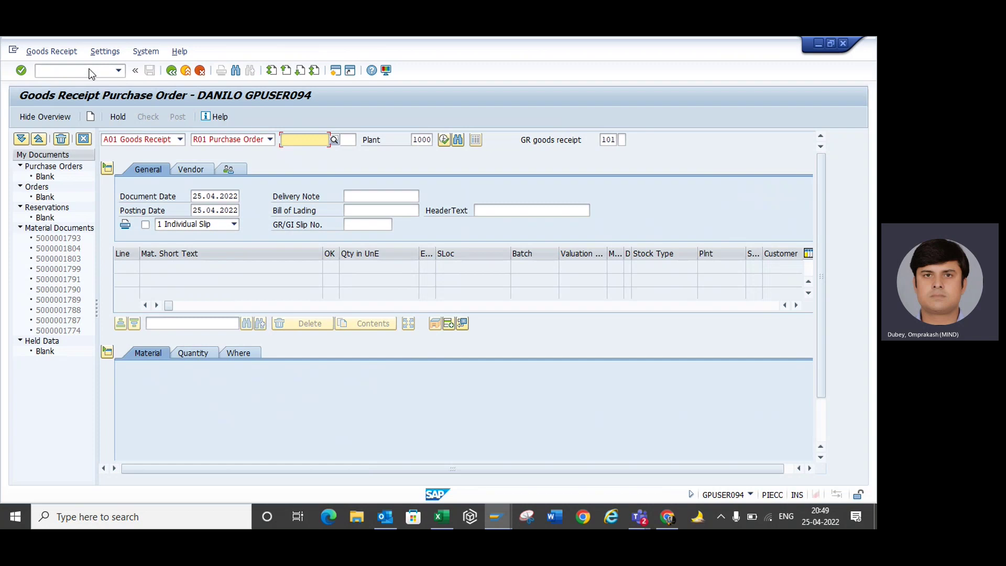
left_click(182, 140)
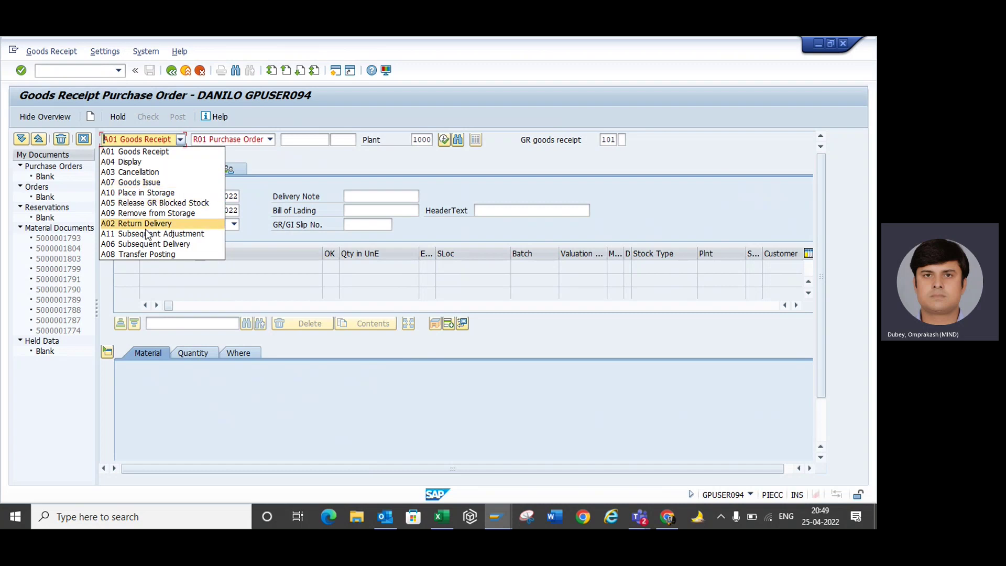
left_click(217, 152)
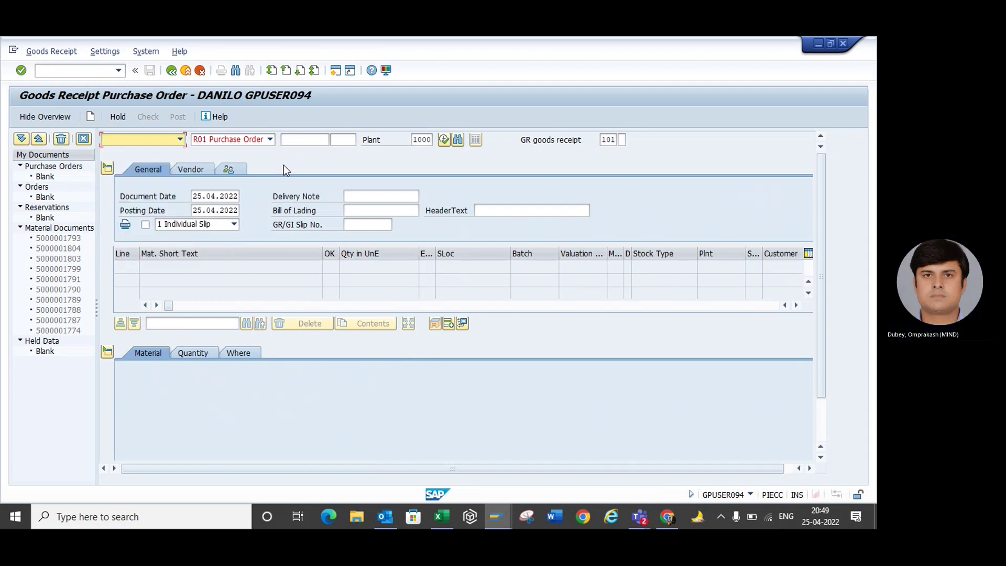
left_click(293, 139)
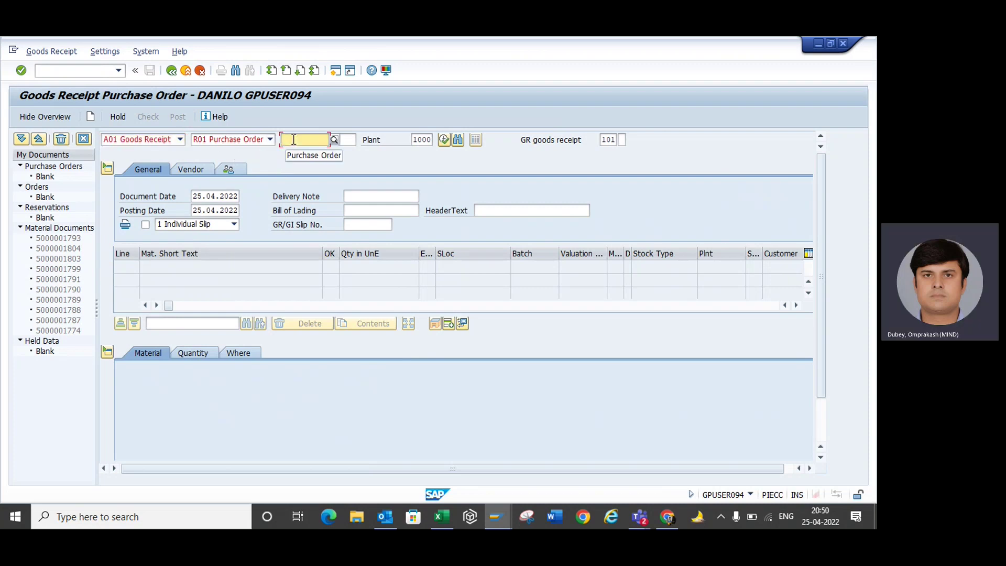
Open transaction ME2M in a new session and execute the Purchasing Documents for Material report for plant 1000
key("alt+Tab")
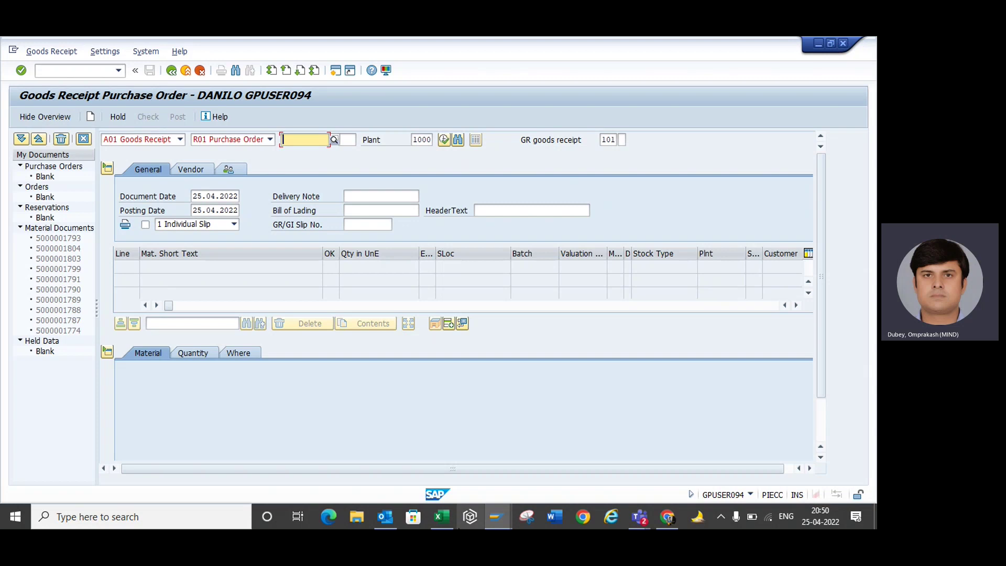
mouse_move(498, 514)
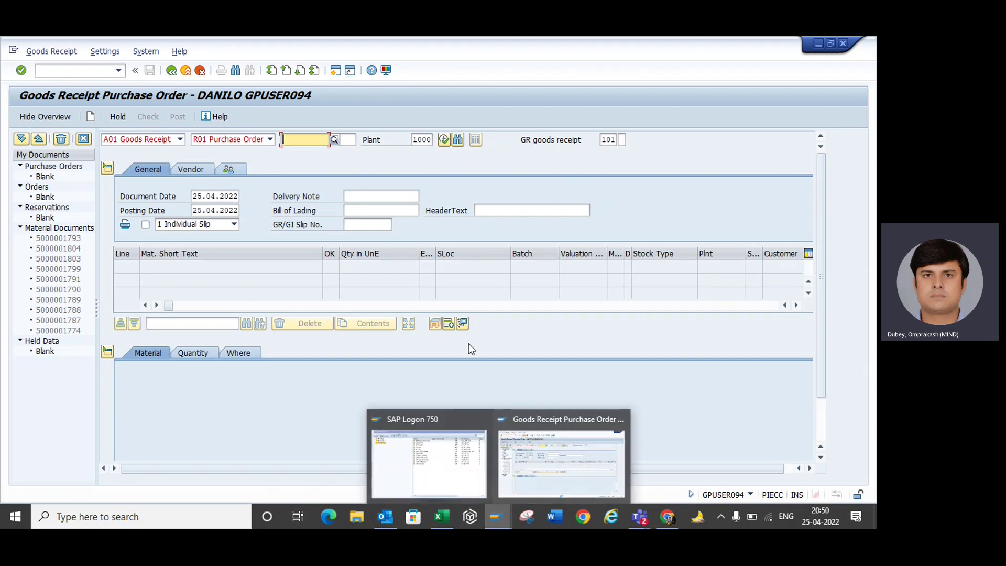
left_click(73, 68)
type("/ome2m")
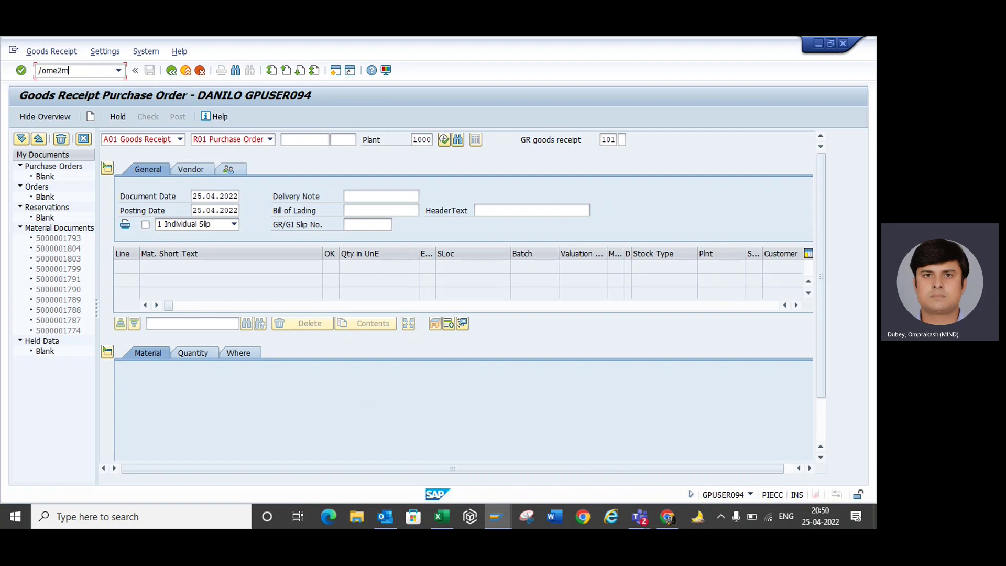
key("Return")
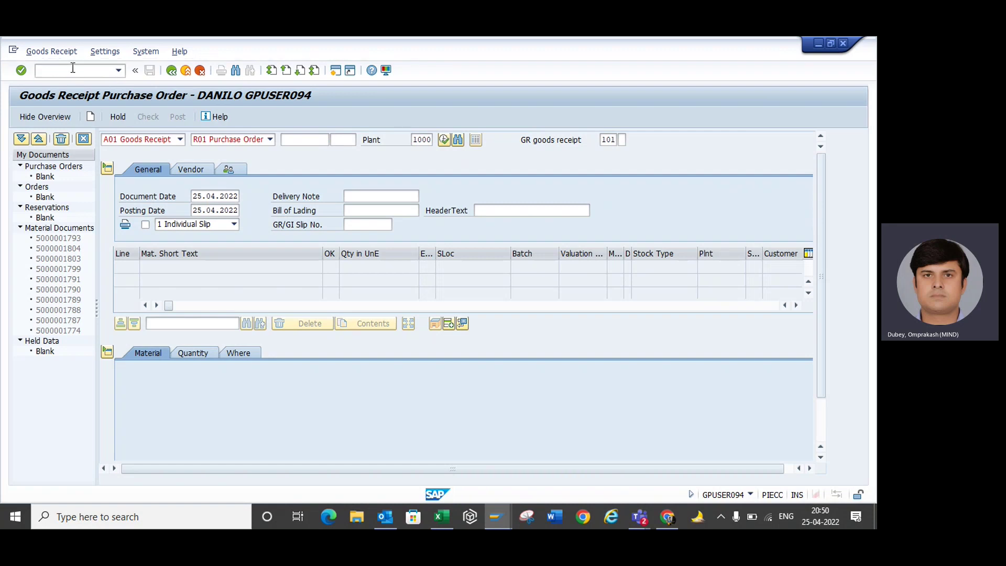
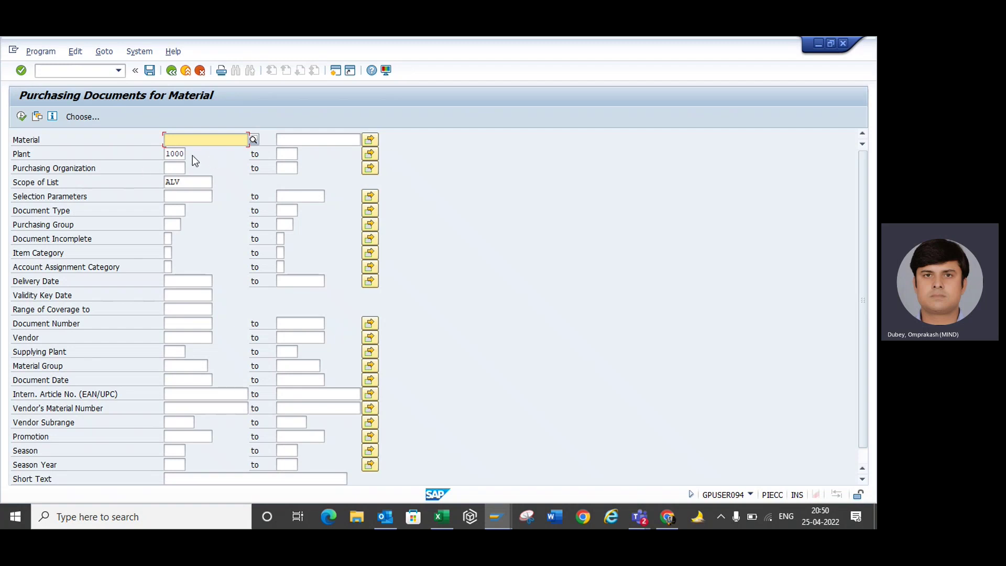
left_click(21, 116)
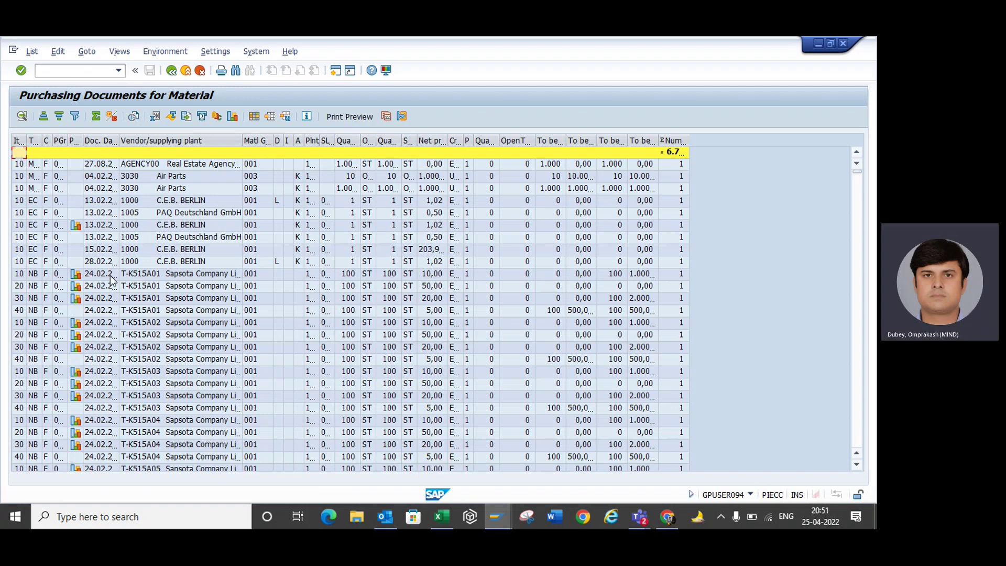
Apply the 1DEFAULT layout, view the second purchasing document's item 10 and return to the list
left_click(271, 120)
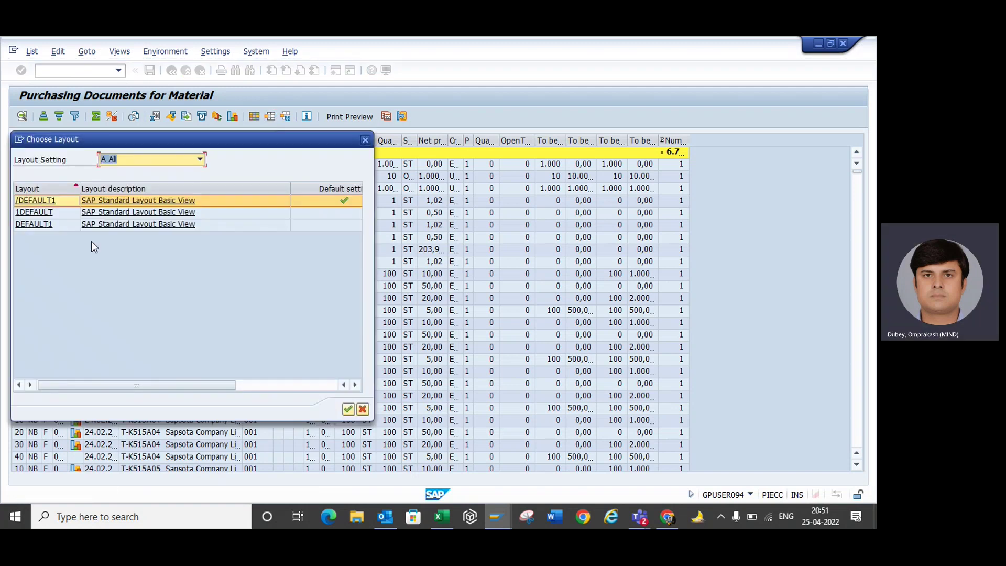
left_click(100, 214)
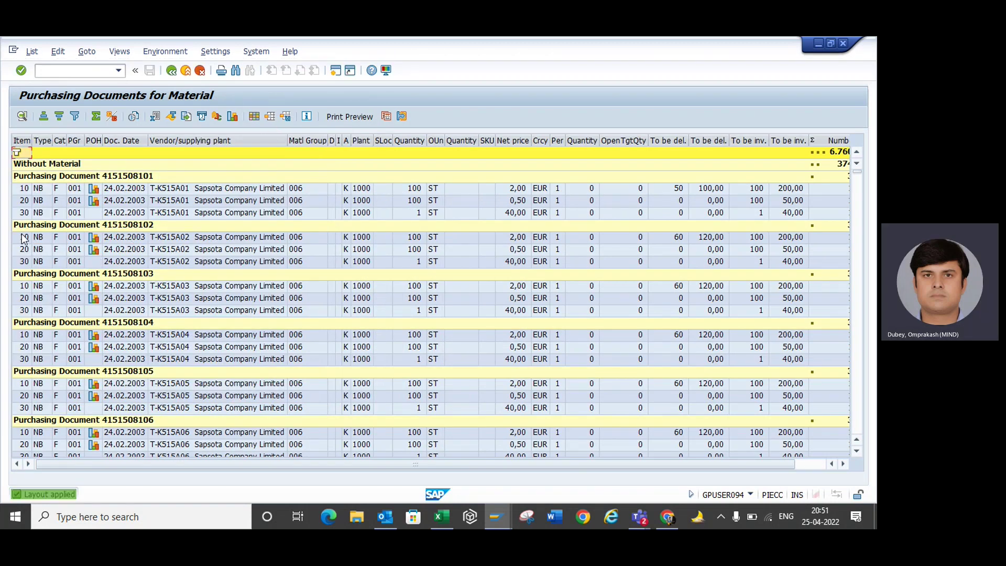
left_click(24, 238)
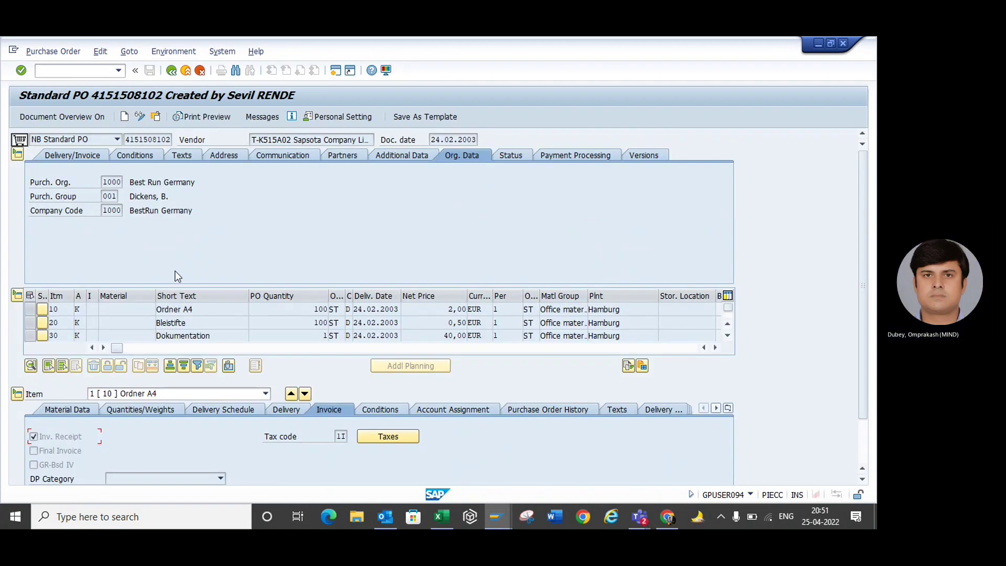
left_click(172, 73)
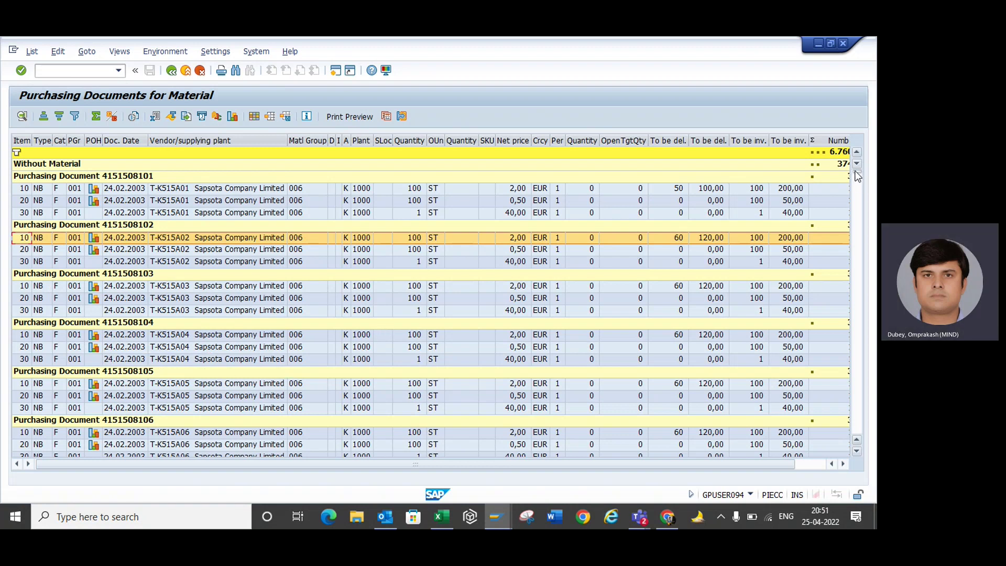
Find and open the SKC Americas purchase order dated 04.11.2004 in the list and copy its number
left_click_drag(859, 194, 861, 200)
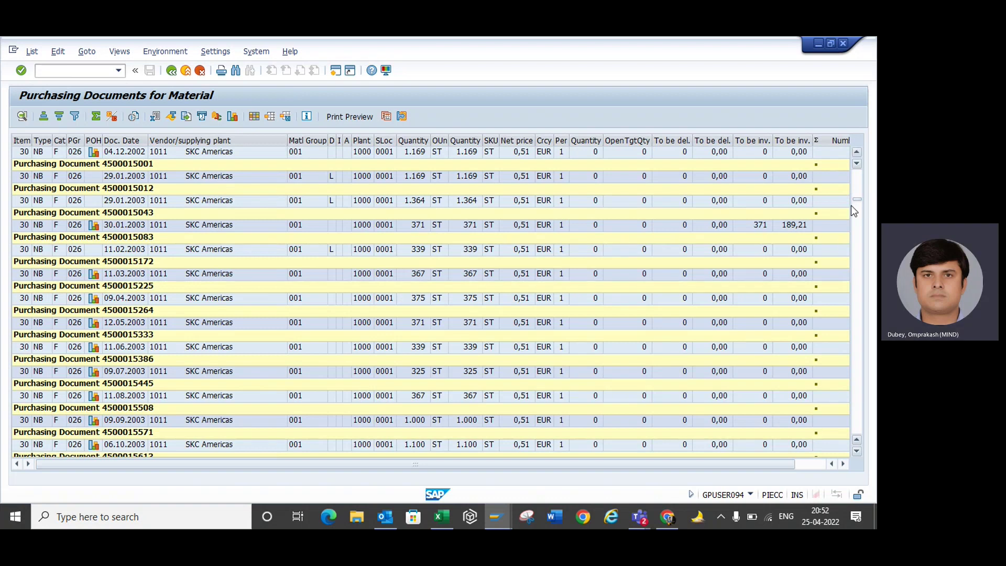
left_click_drag(857, 203, 866, 149)
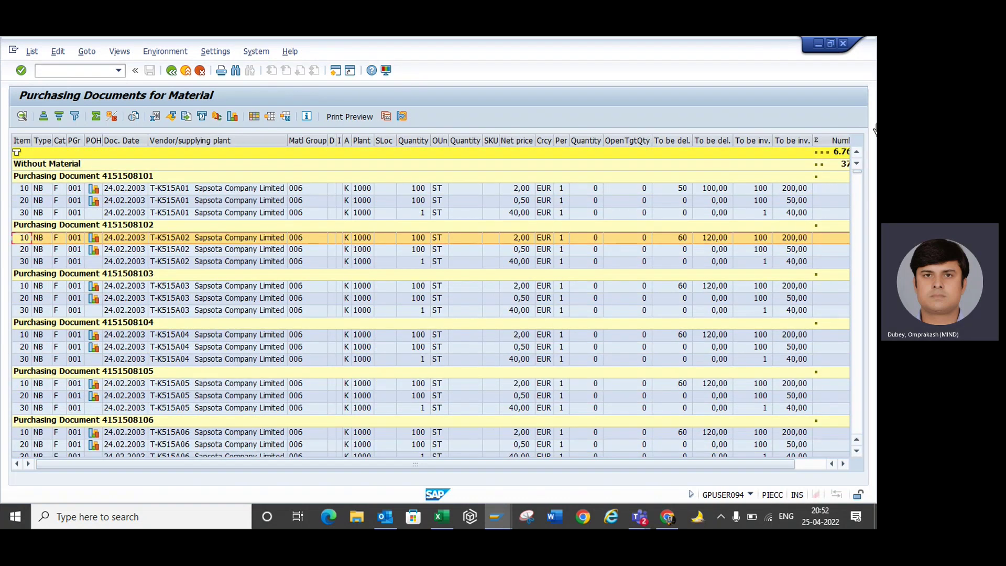
left_click_drag(854, 179, 859, 217)
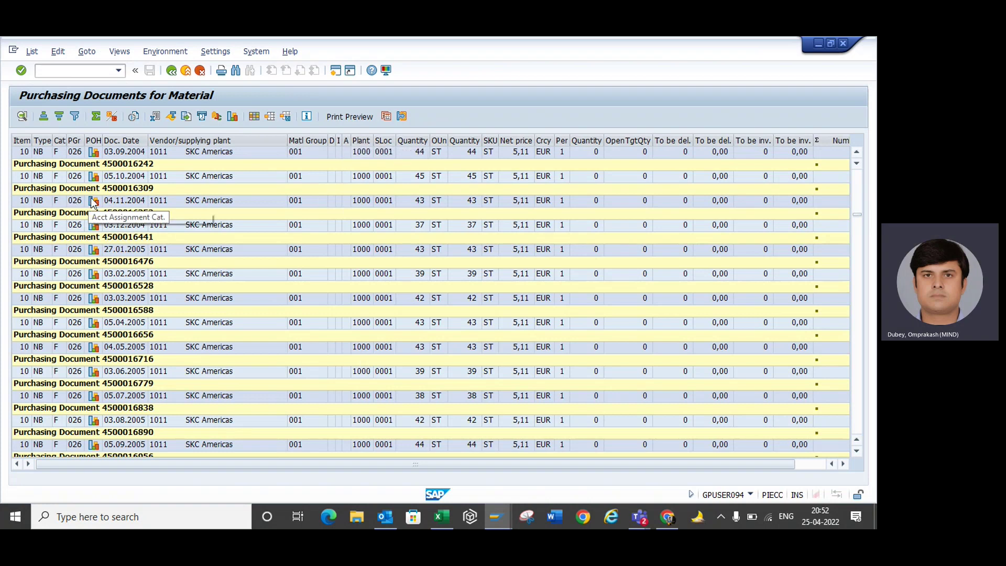
double_click(24, 202)
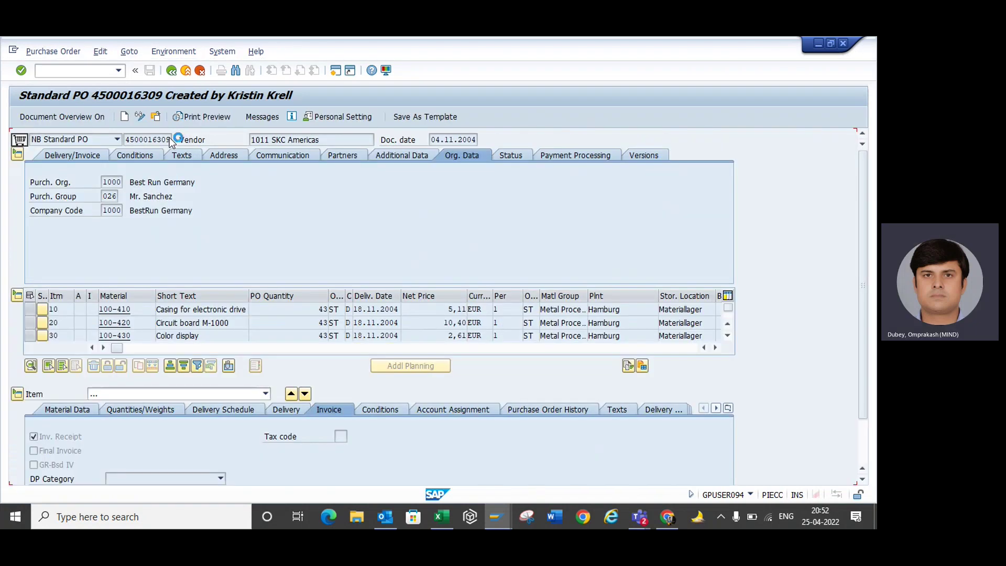
double_click(155, 139)
key("ctrl+c")
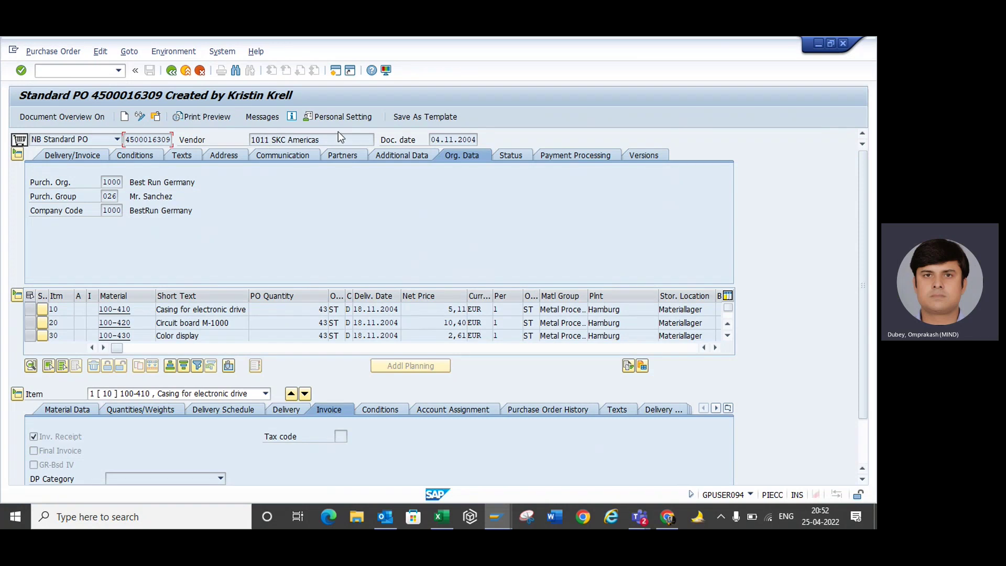
Try to load the copied purchase order number in the MIGO goods receipt and clear the number field
left_click(148, 311)
left_click(96, 310)
key("alt+Tab")
key("alt+Tab")
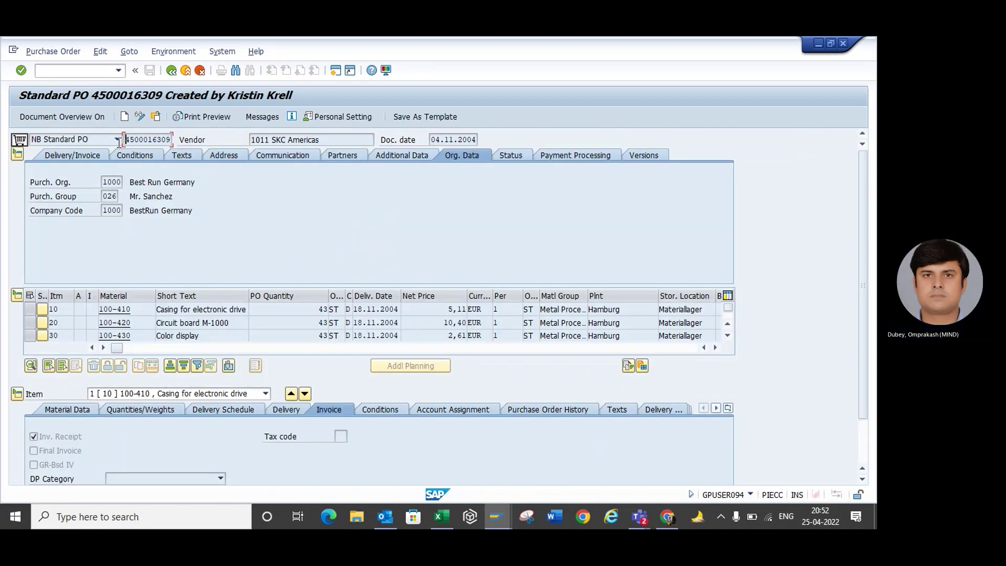
key("alt+Tab")
key("ctrl+v")
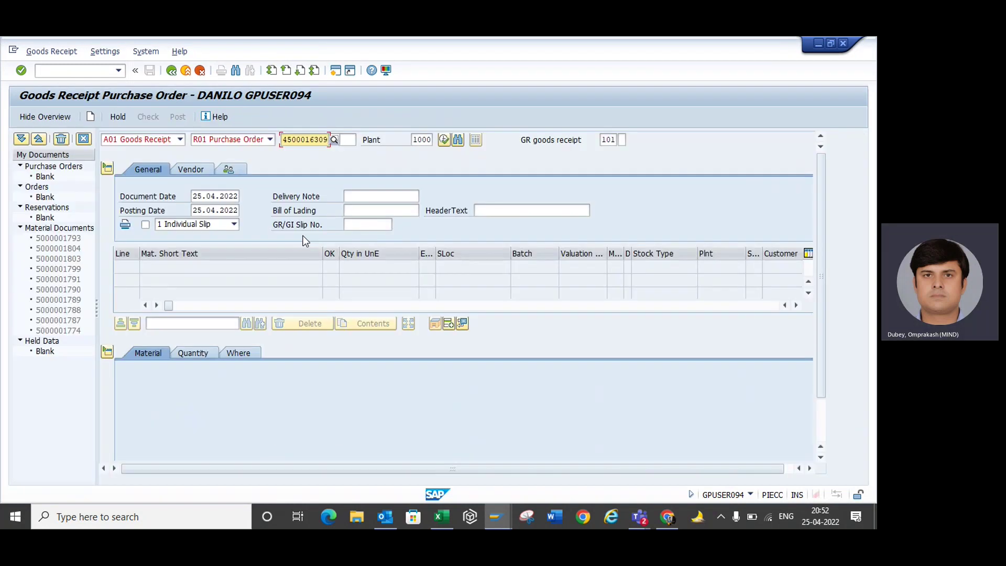
key("Return")
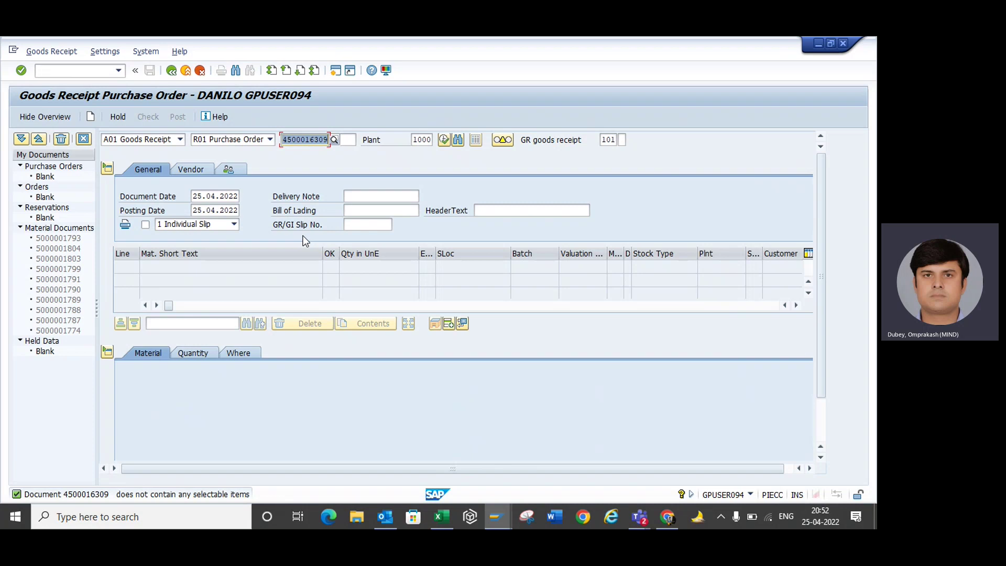
key("Delete")
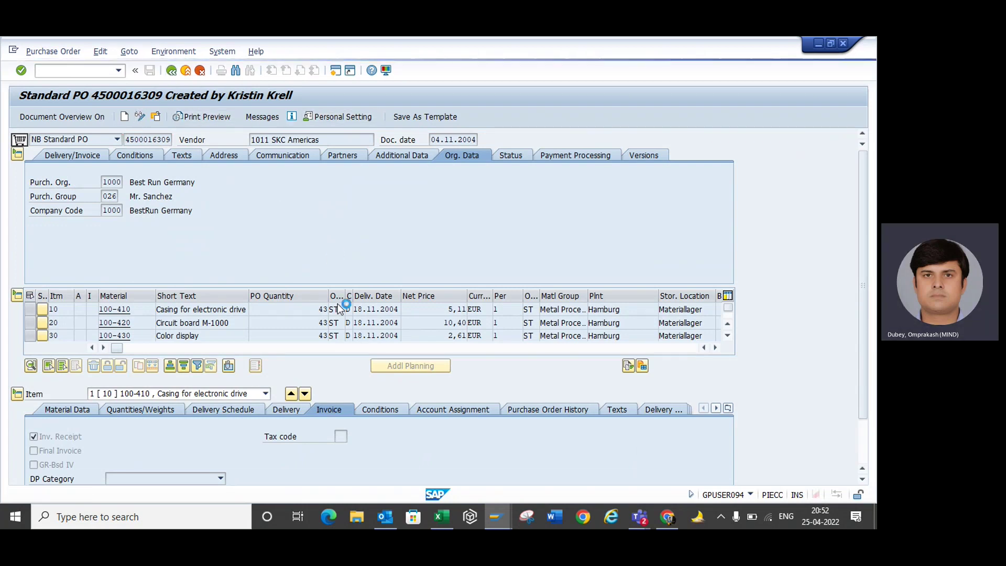
Increase the PO quantity of item 10, Casing for electronic drive, and save the purchase order
left_click(316, 311)
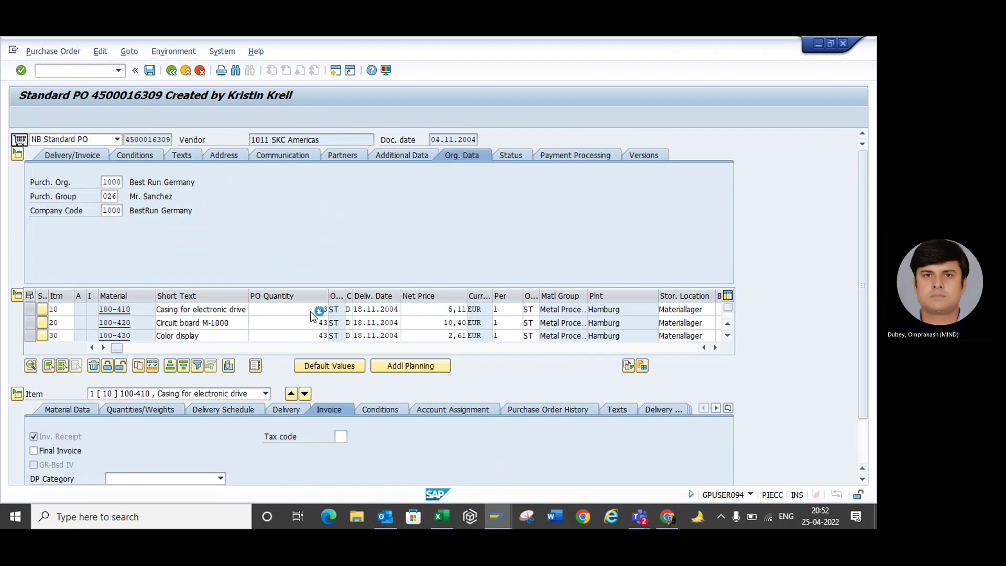
left_click(150, 71)
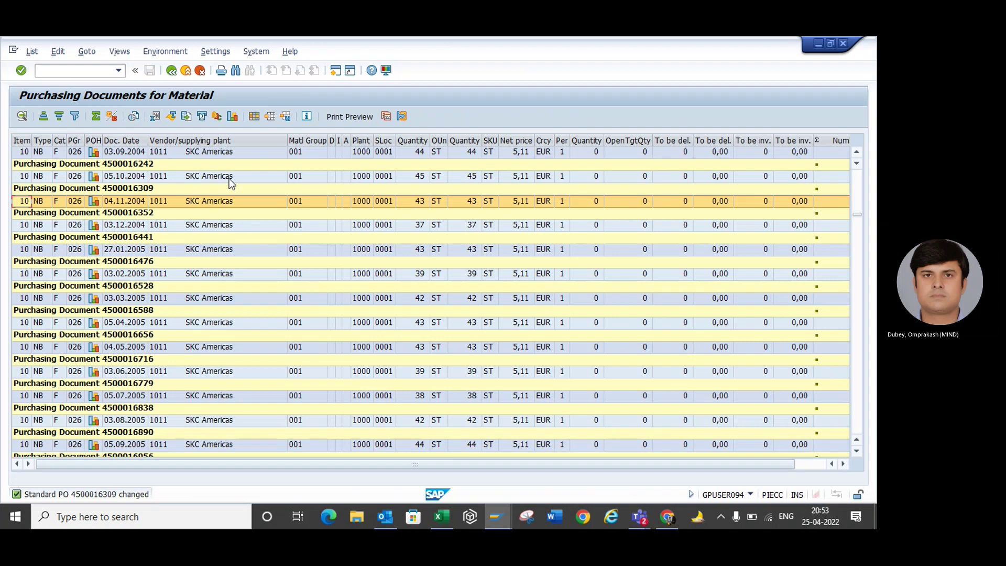
Enter "Gate entry" as the header text of the goods receipt for the SKC Americas purchase order
double_click(231, 184)
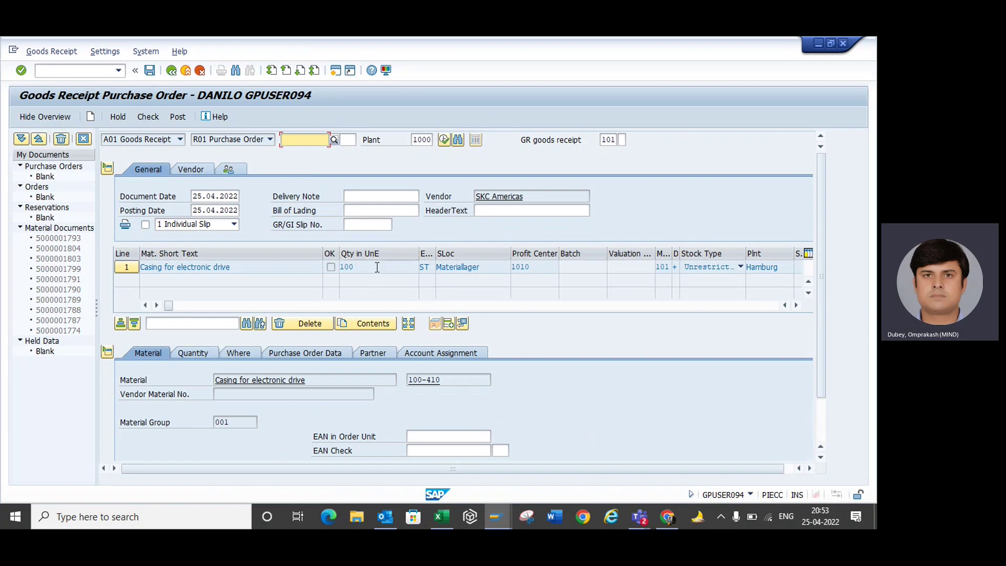
left_click(371, 194)
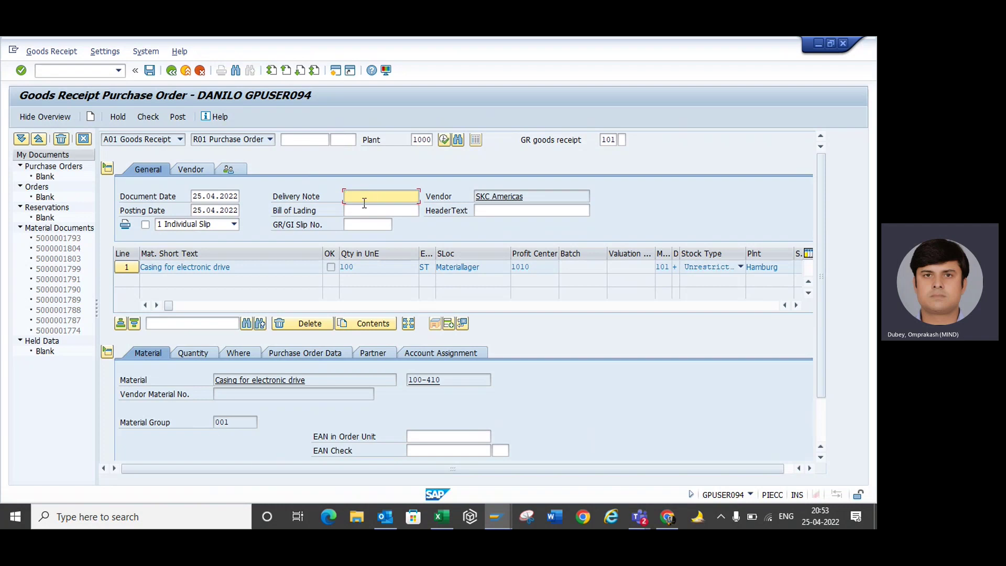
left_click(363, 210)
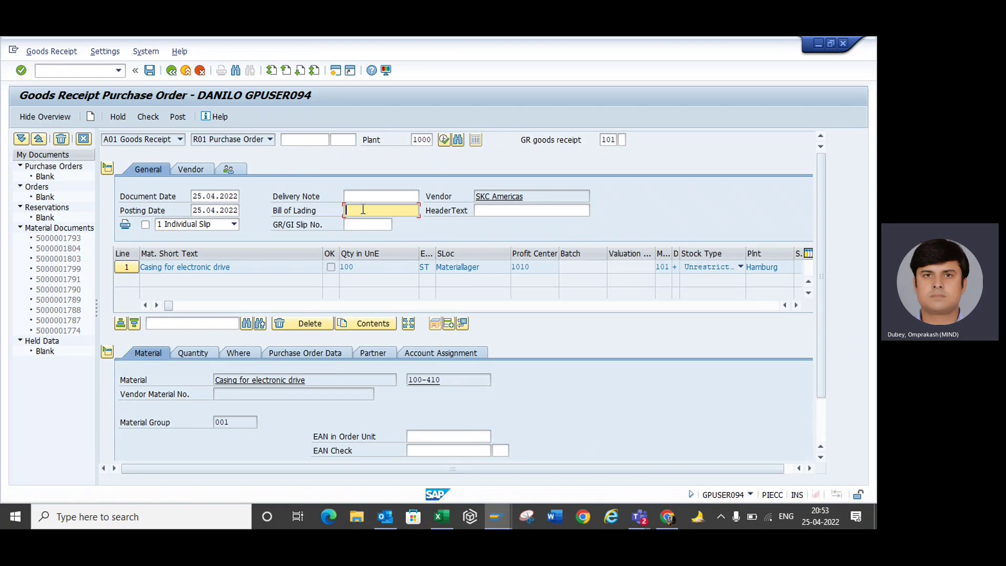
left_click(493, 210)
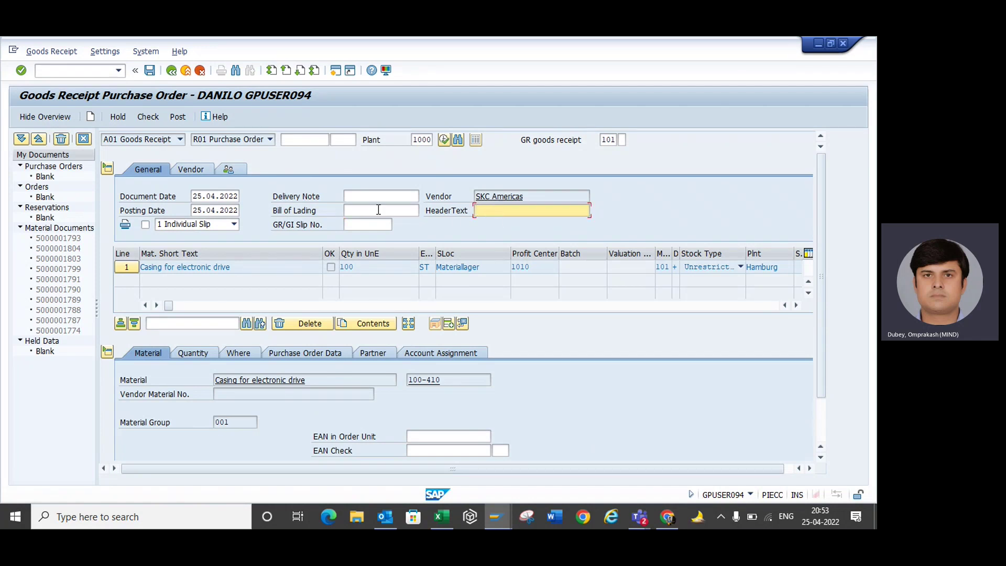
left_click(370, 198)
left_click(487, 209)
type("Gate entery")
key("BackSpace")
key("BackSpace")
key("BackSpace")
key("BackSpace")
type("ry")
key("Return")
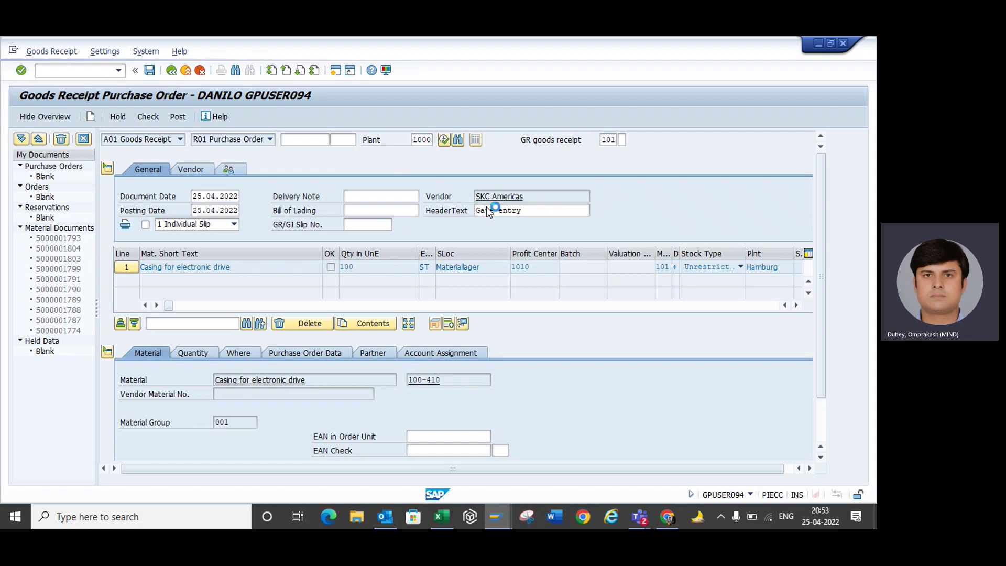
Enter INV-1234 as the delivery note of the goods receipt
left_click(377, 196)
type("IN")
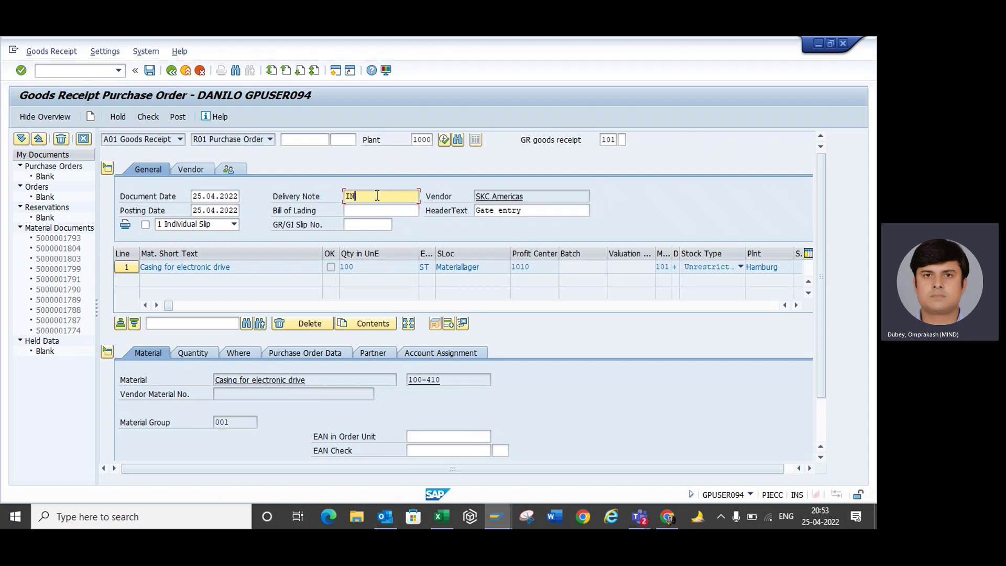
type("V-1234")
key("Return")
Set both the quantity in unit of entry and the delivery note quantity of the casing item to 10
left_click(190, 352)
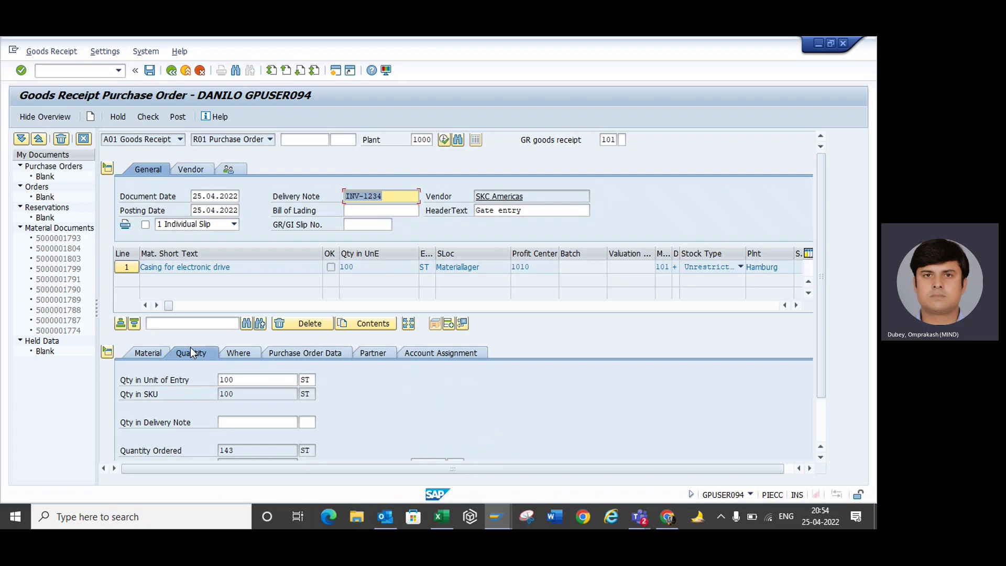
left_click(262, 386)
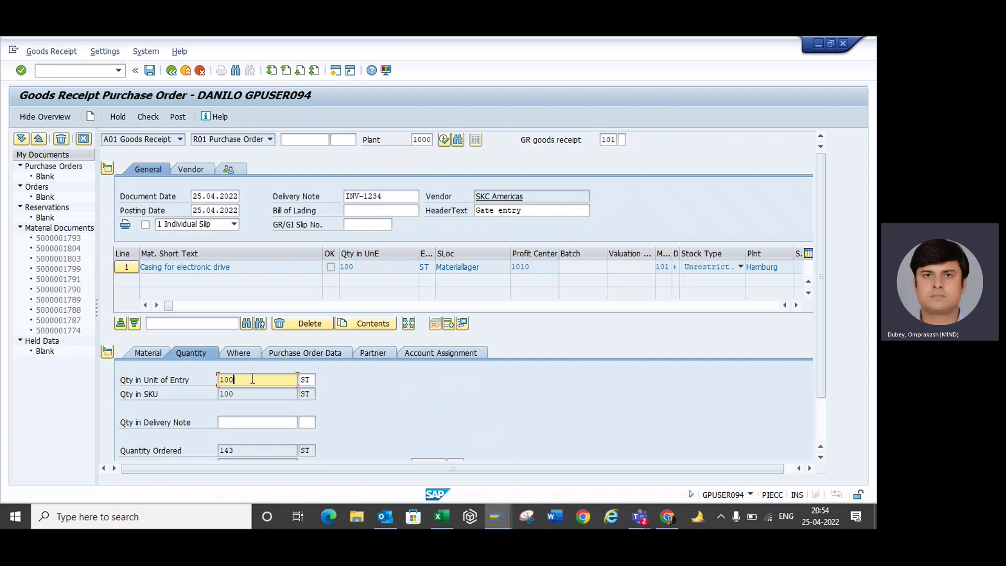
key("BackSpace")
left_click(231, 421)
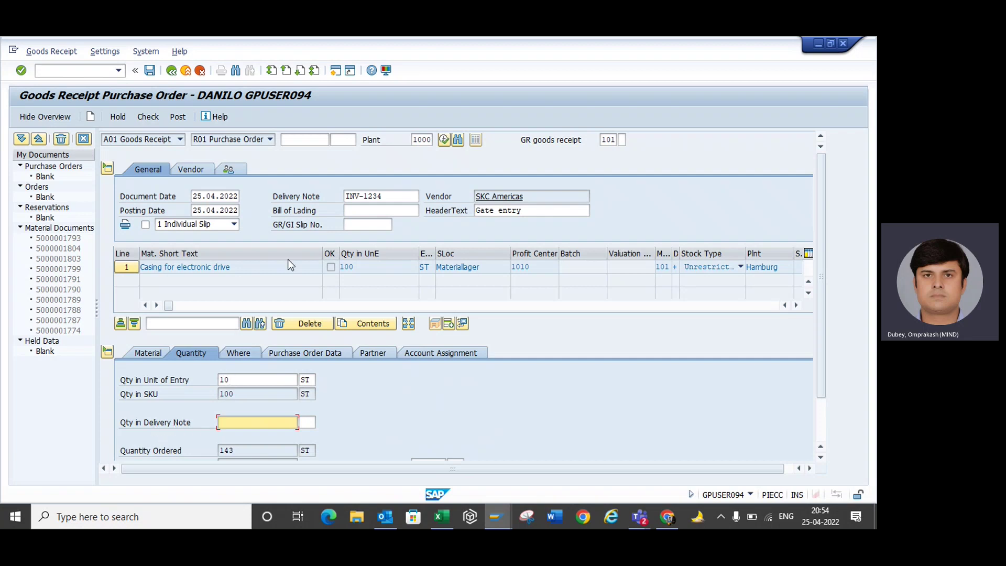
type("10")
key("Return")
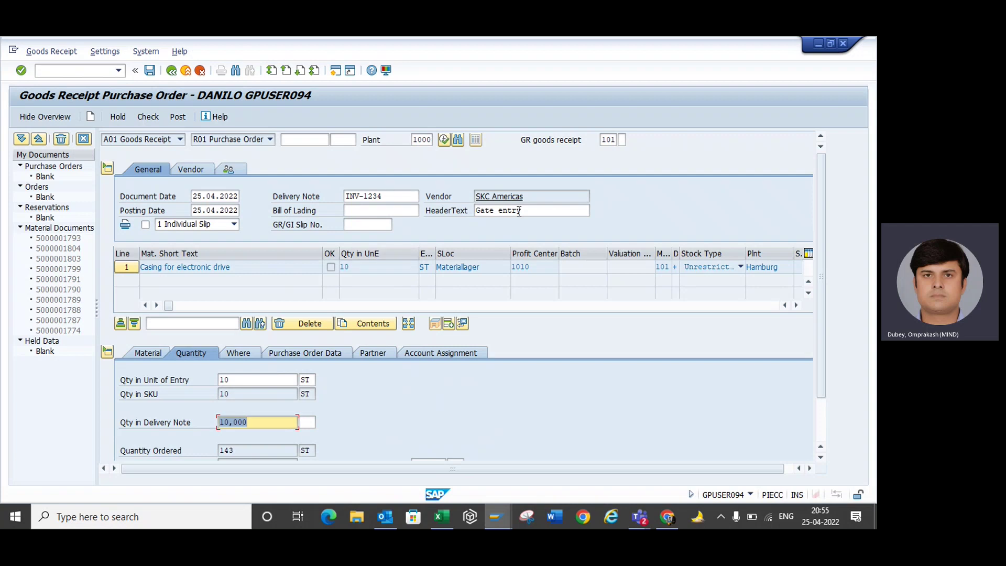
Review the item's movement type options, storage details, purchase order data, partner and account assignment
left_click(236, 353)
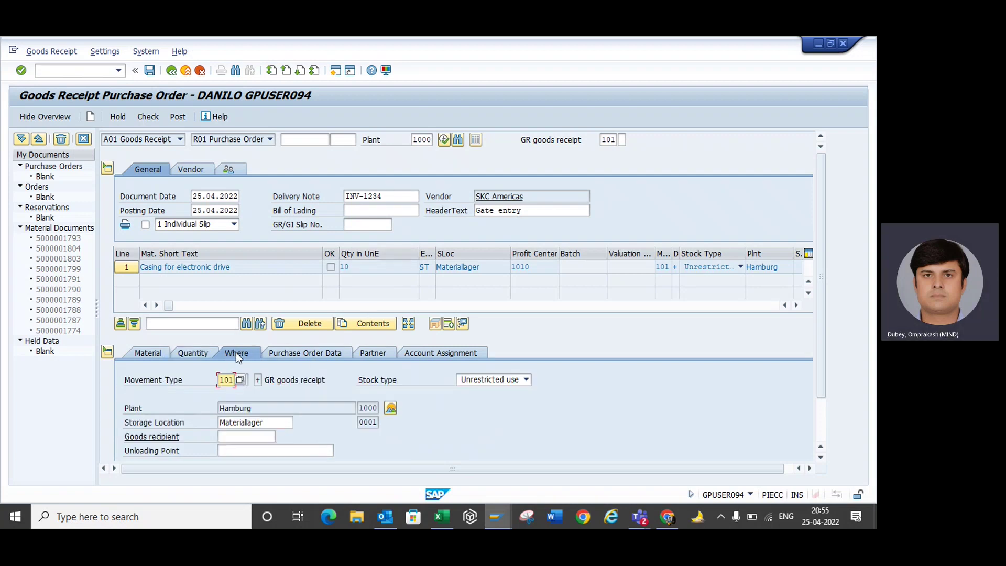
left_click(244, 386)
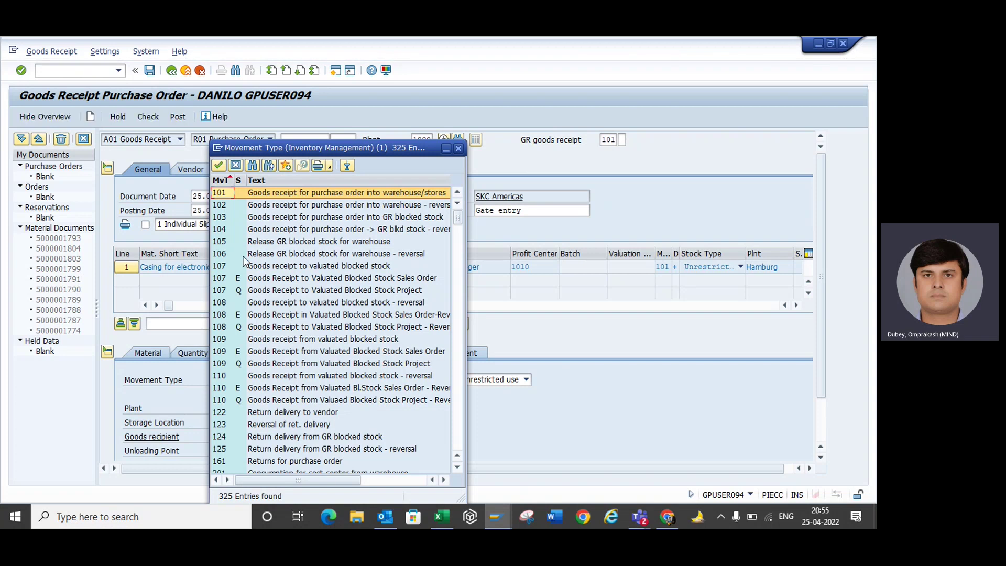
left_click(458, 148)
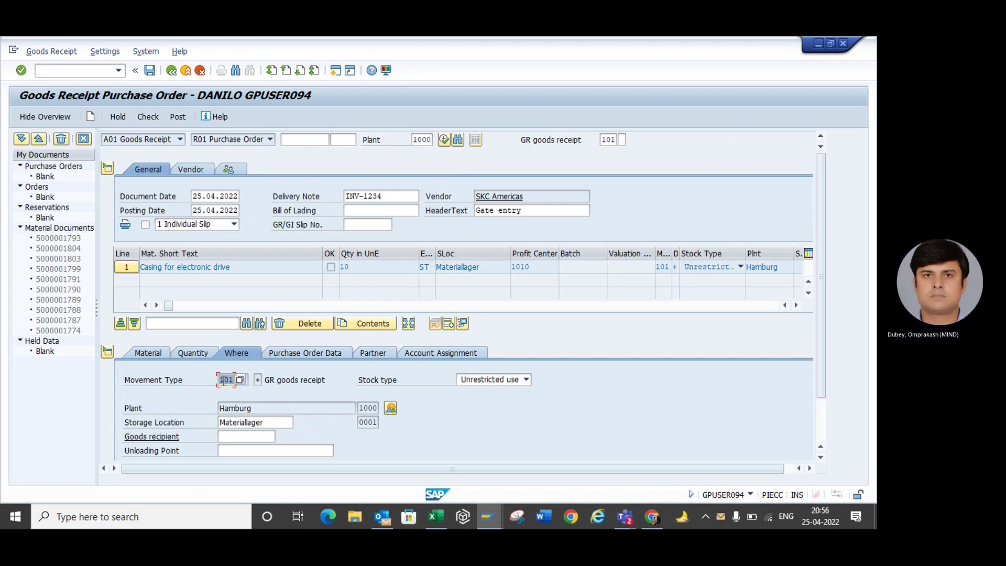
left_click(304, 352)
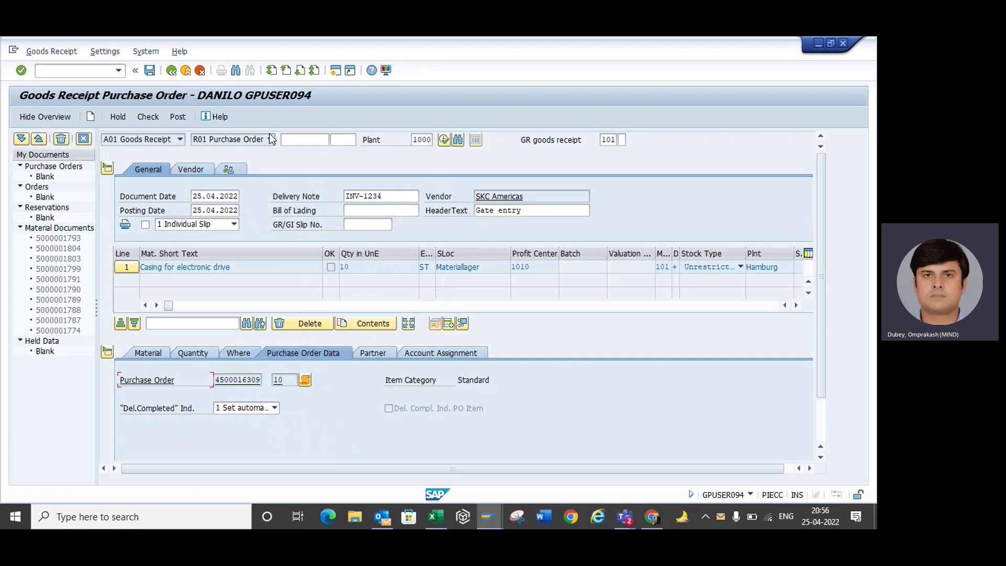
left_click(377, 353)
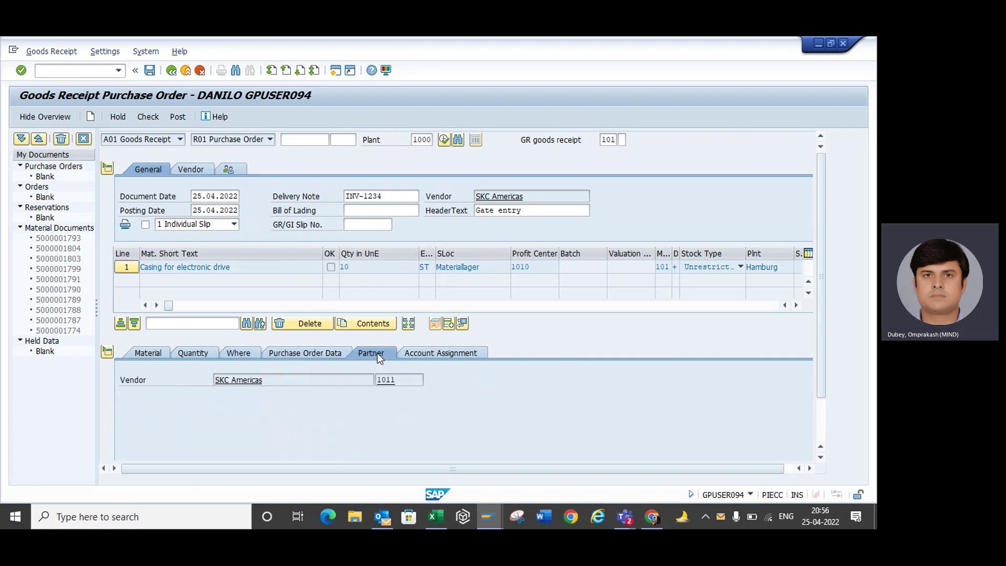
left_click(435, 356)
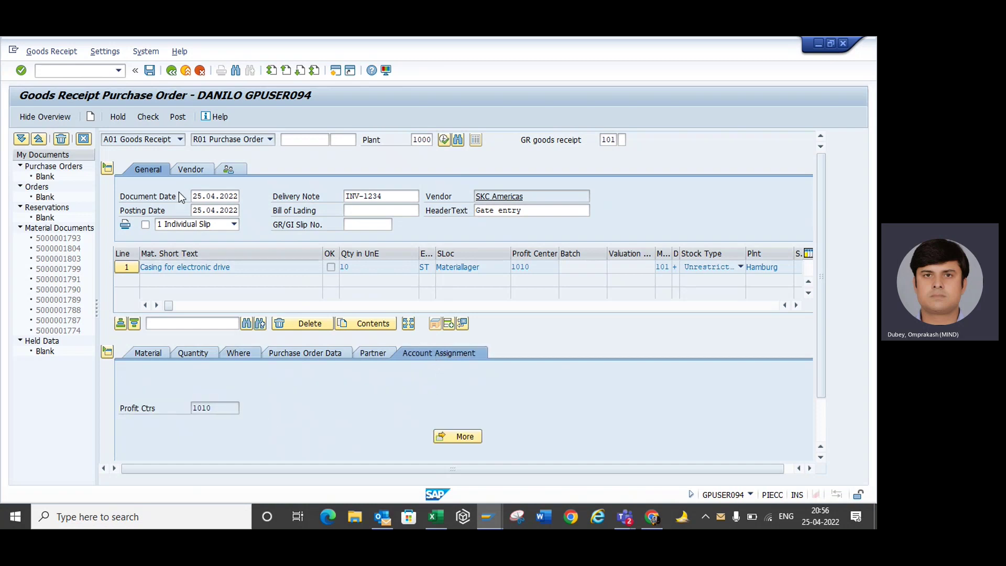
Flag the casing item as OK, try to post the goods receipt and review its message log
left_click(177, 116)
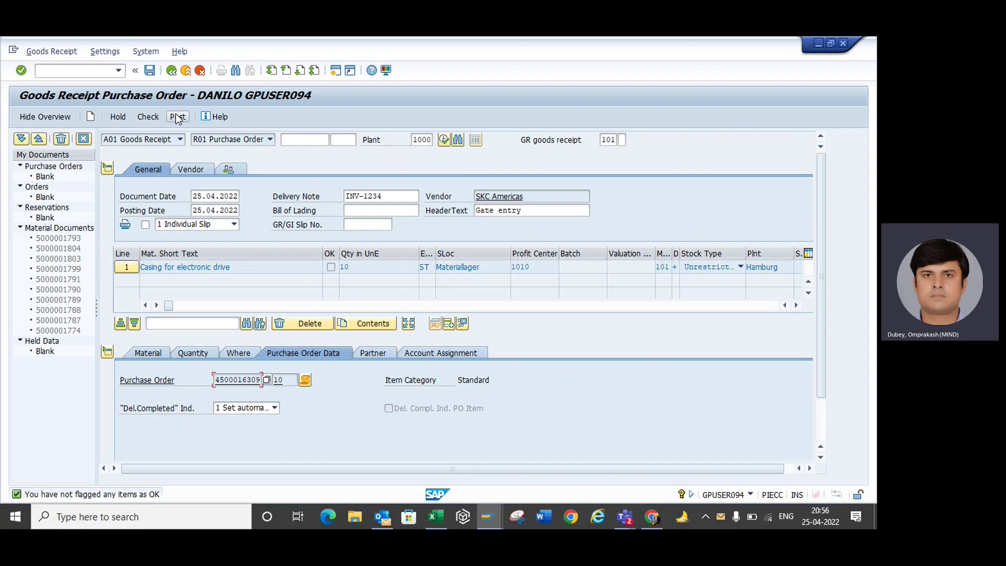
scroll(822, 217, "down", 3)
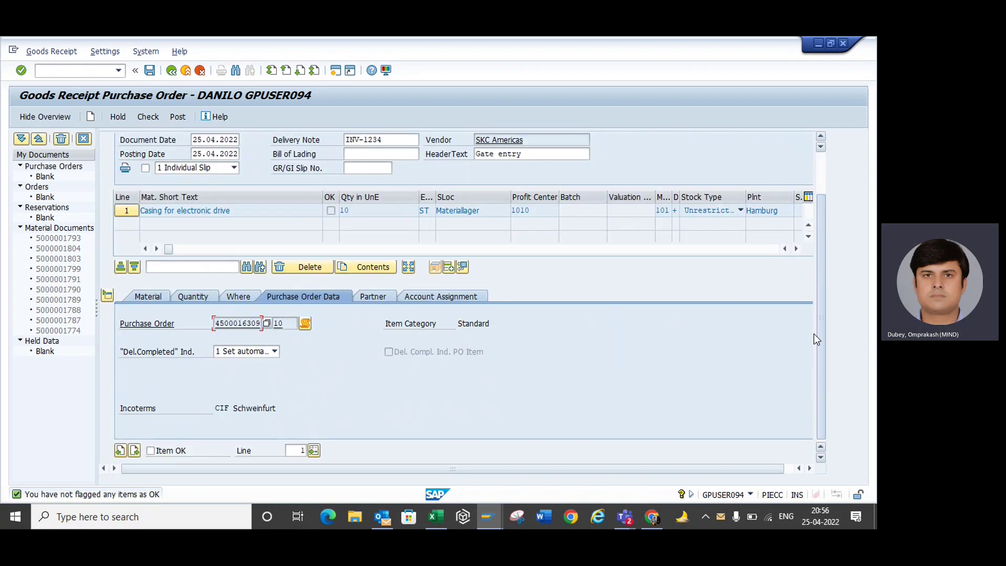
left_click(151, 451)
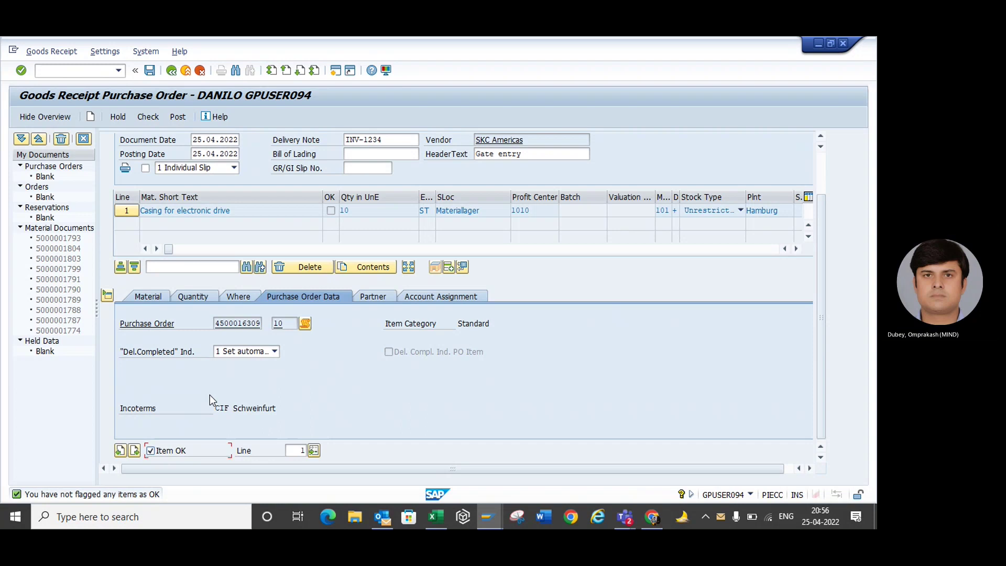
left_click(177, 118)
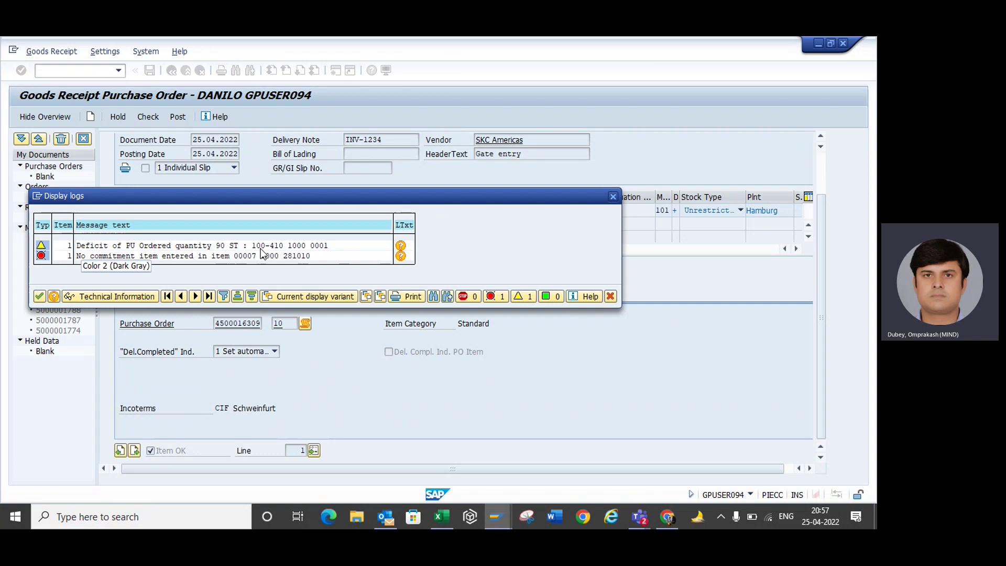
left_click(41, 297)
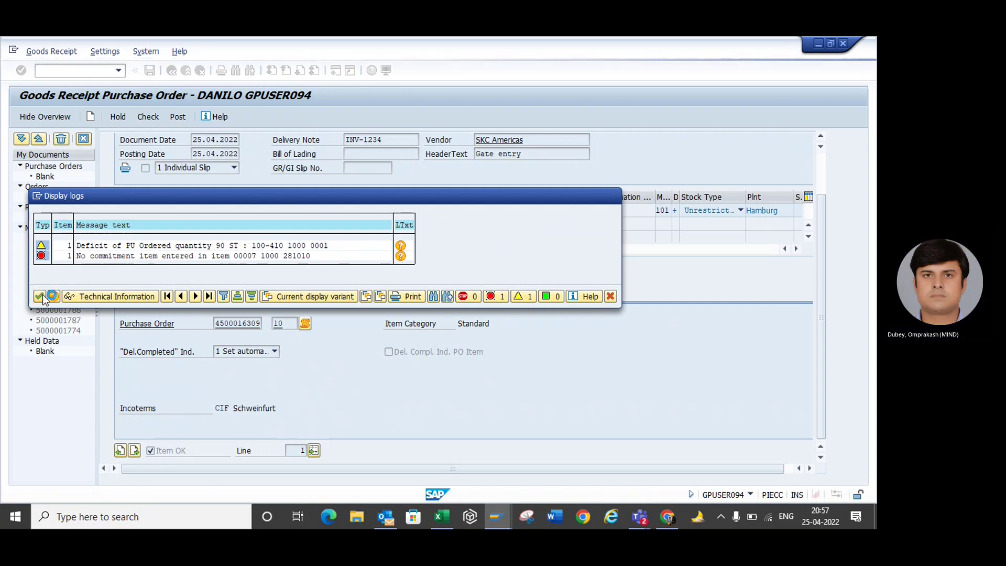
left_click(583, 170)
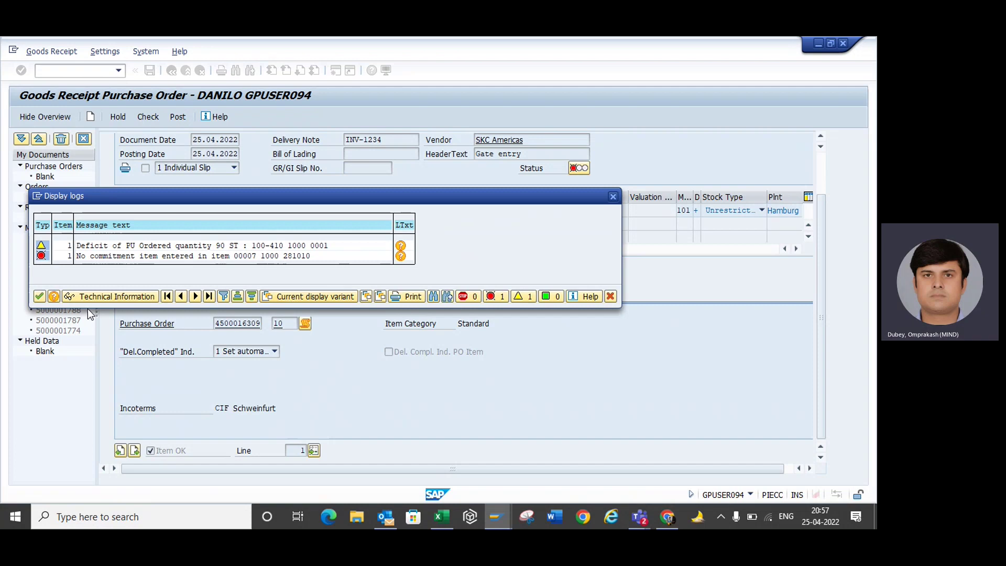
left_click(41, 297)
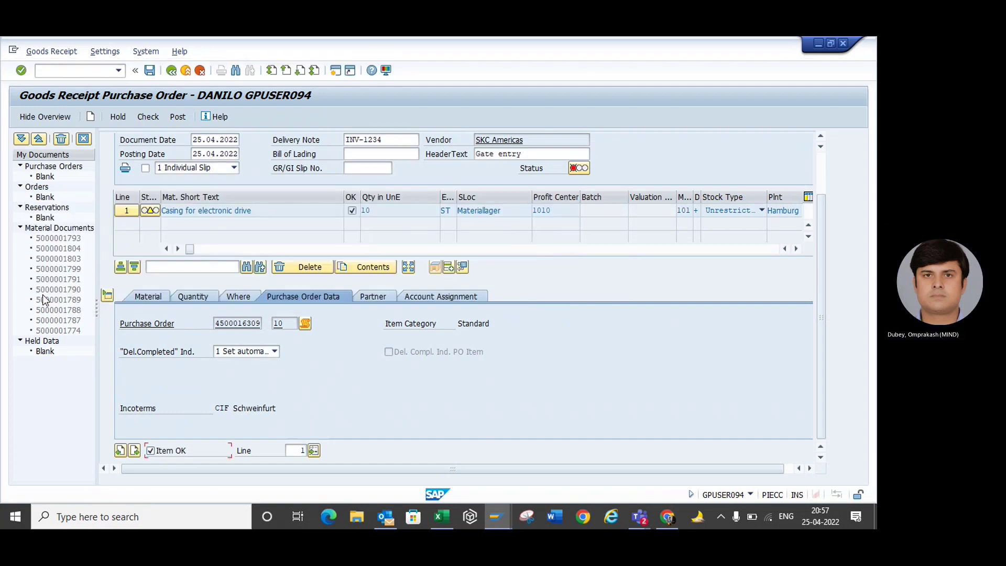
Set the casing item's quantity in unit of entry to 100
left_click(239, 297)
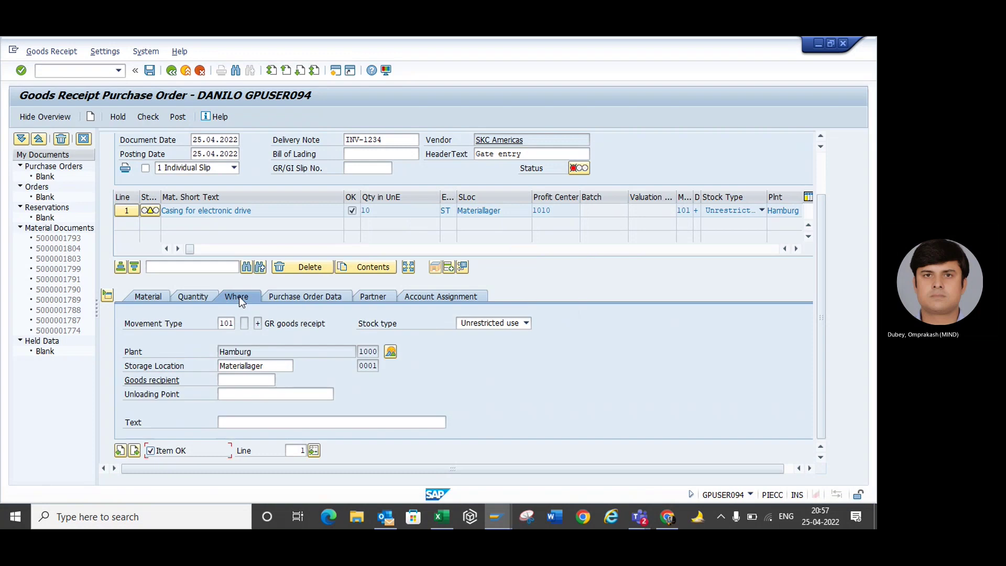
left_click(193, 297)
left_click(244, 325)
type("00")
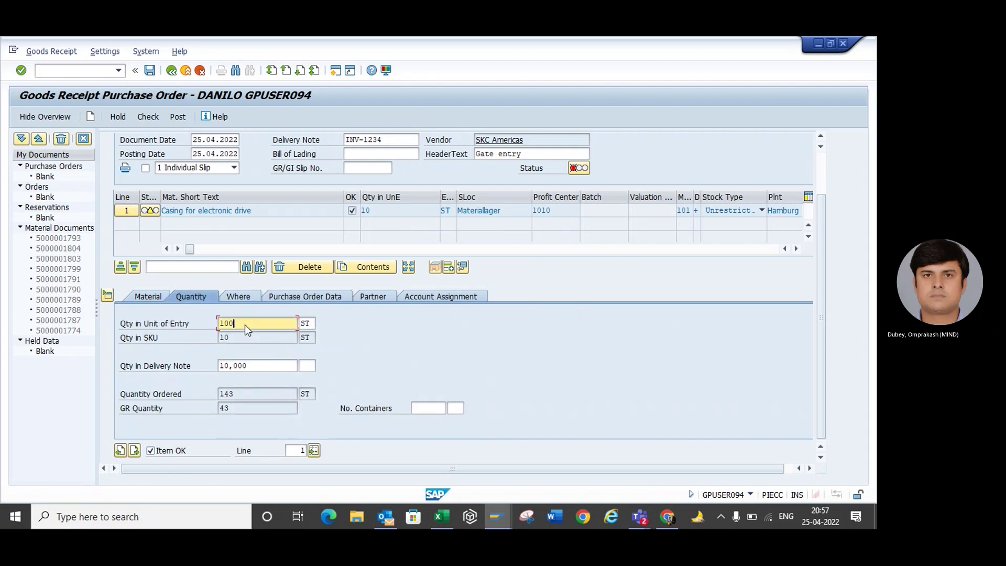
key("Return")
Examine the goods receipt's message log and the long text of the commitment item error
left_click(580, 169)
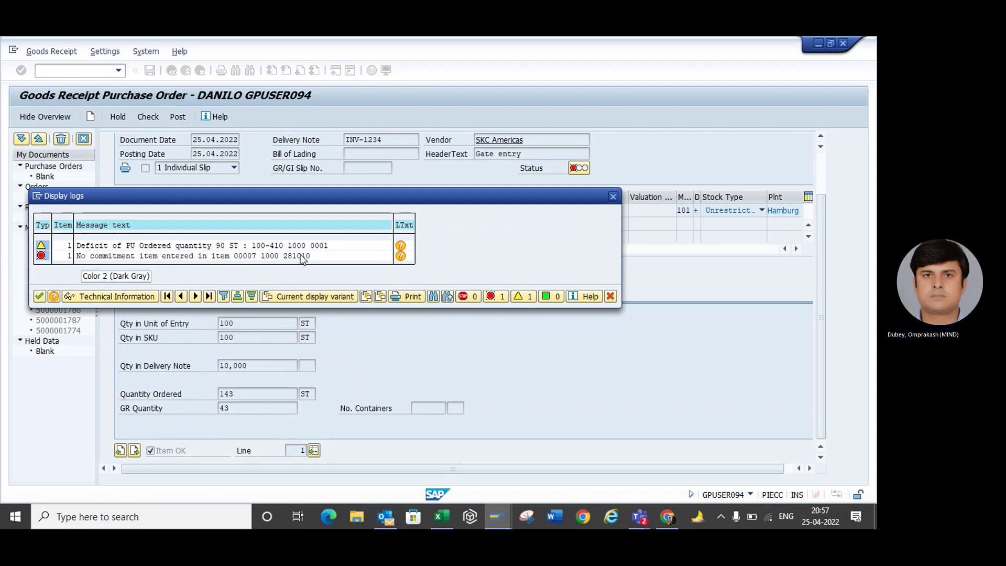
left_click(400, 256)
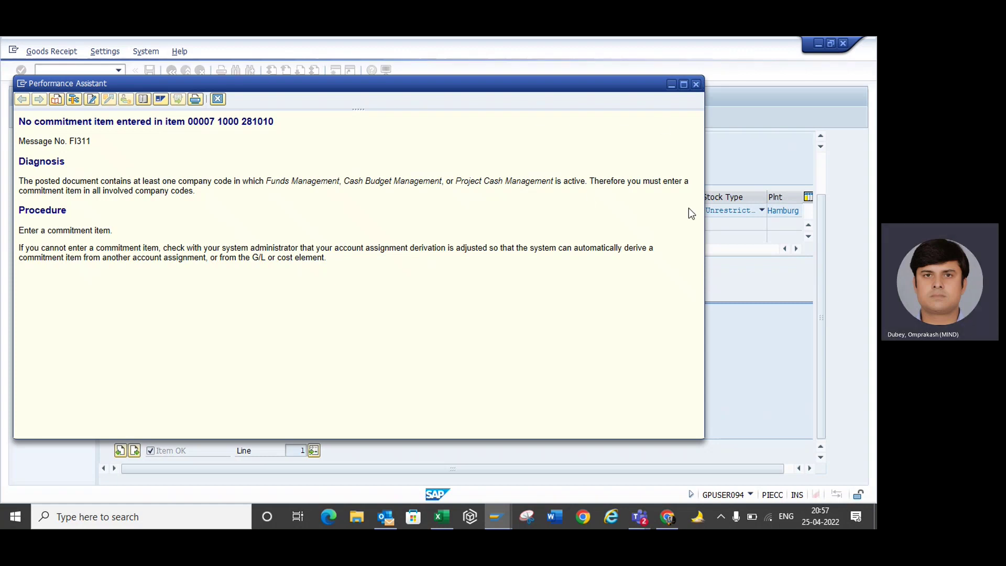
key("Escape")
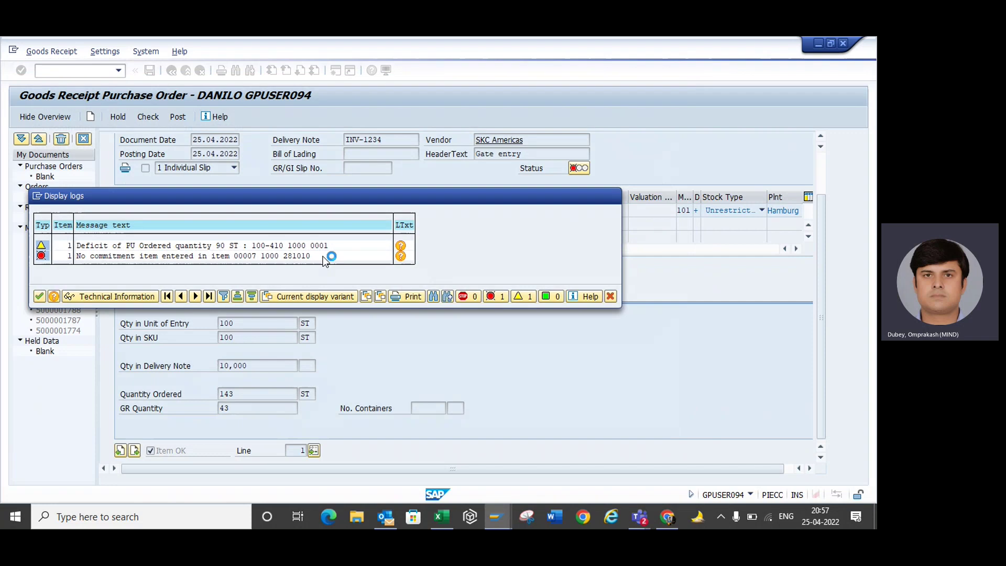
left_click(39, 296)
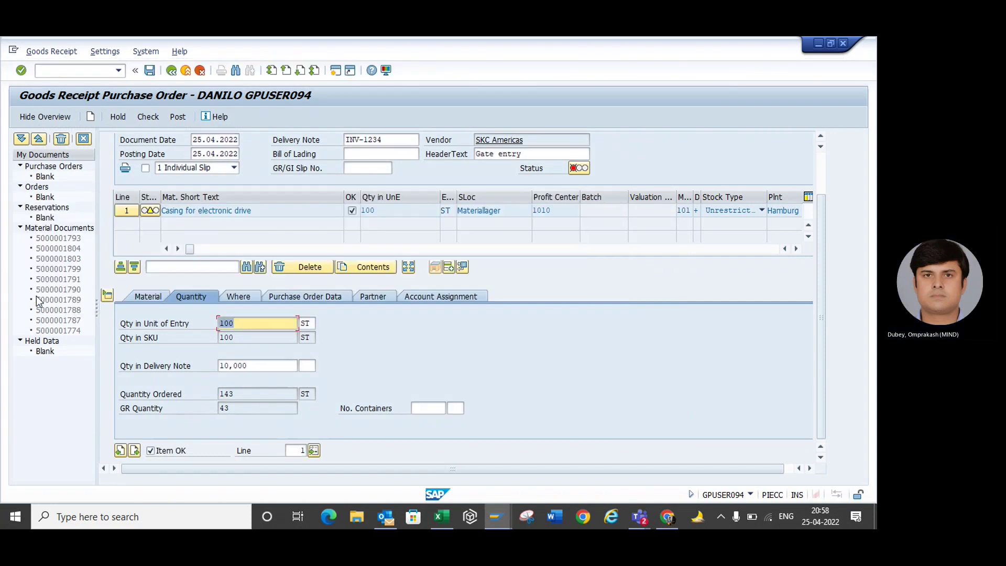
Try to post the goods receipt again with the changed item quantity and dismiss the message log
left_click(149, 71)
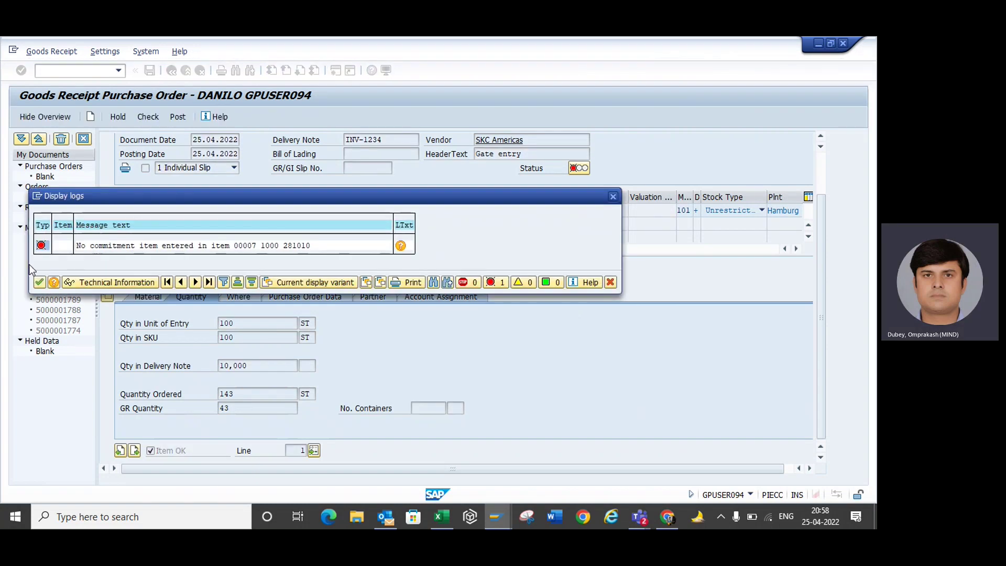
left_click(38, 282)
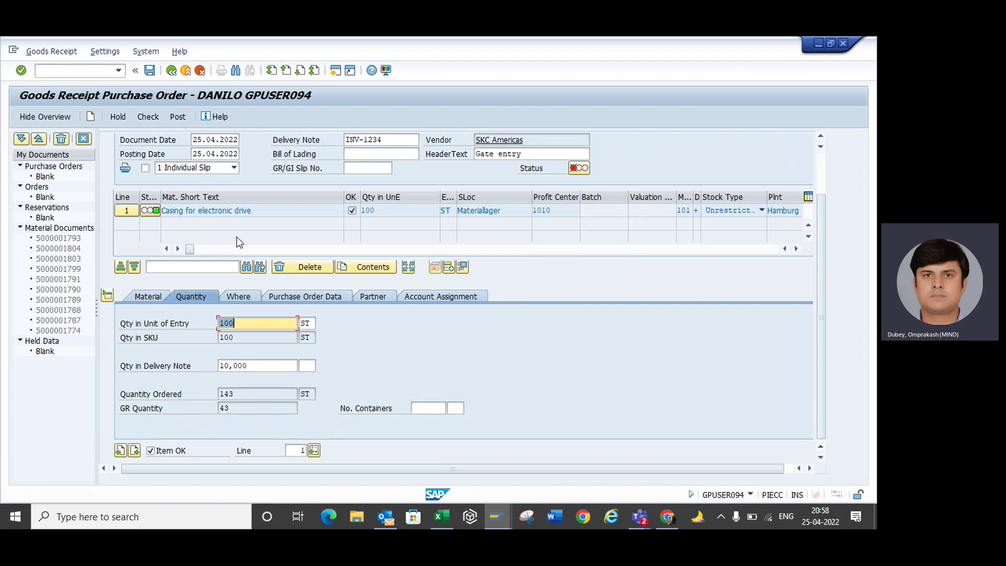
key("Return")
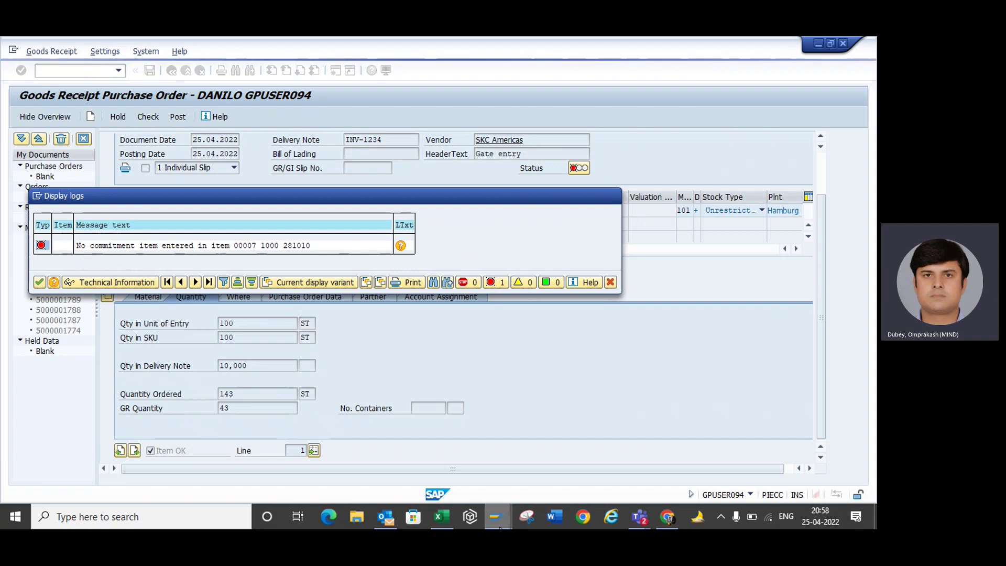
Switch to the purchasing documents list and open the SKC Americas purchase order dated 04.05.2005
mouse_move(497, 517)
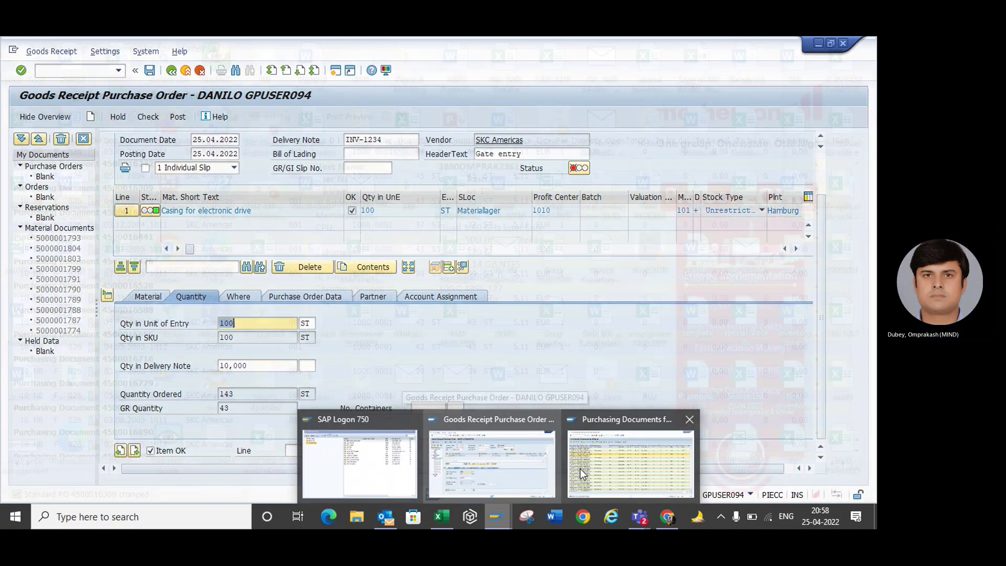
left_click(631, 464)
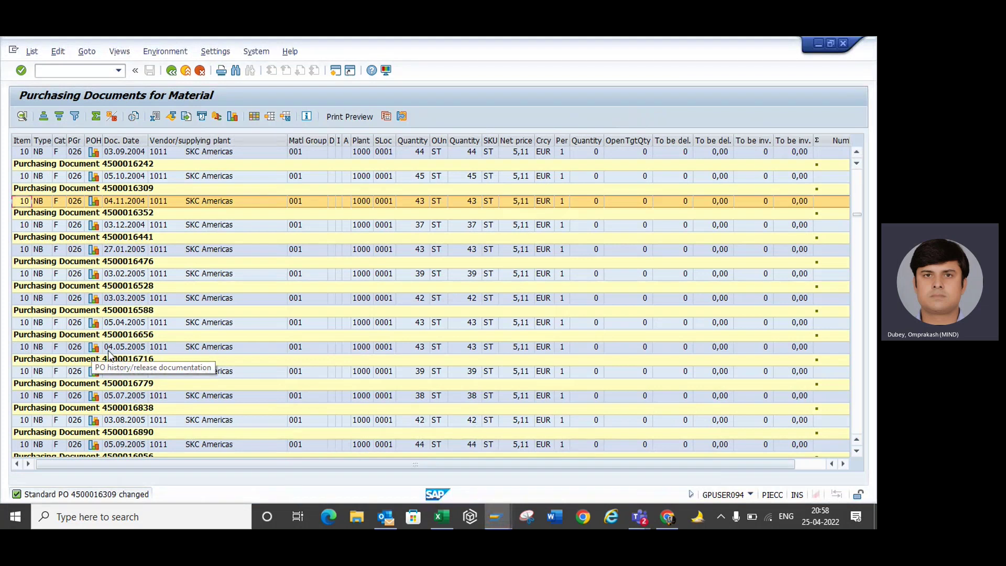
left_click(24, 346)
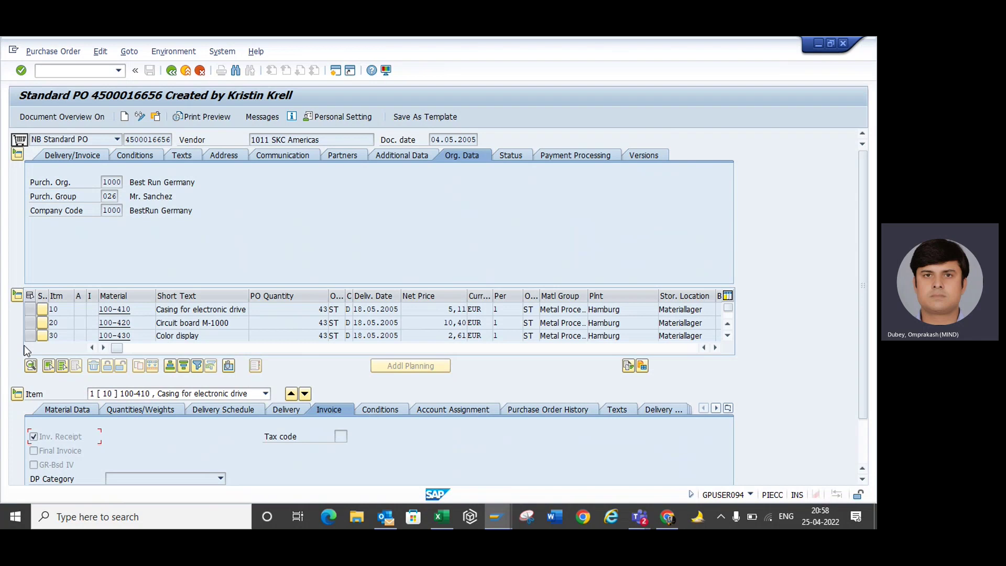
Examine the remaining item columns of the SKC Americas purchase order, including plant and storage location, and return to the purchasing documents list
left_click(716, 347)
left_click(719, 347)
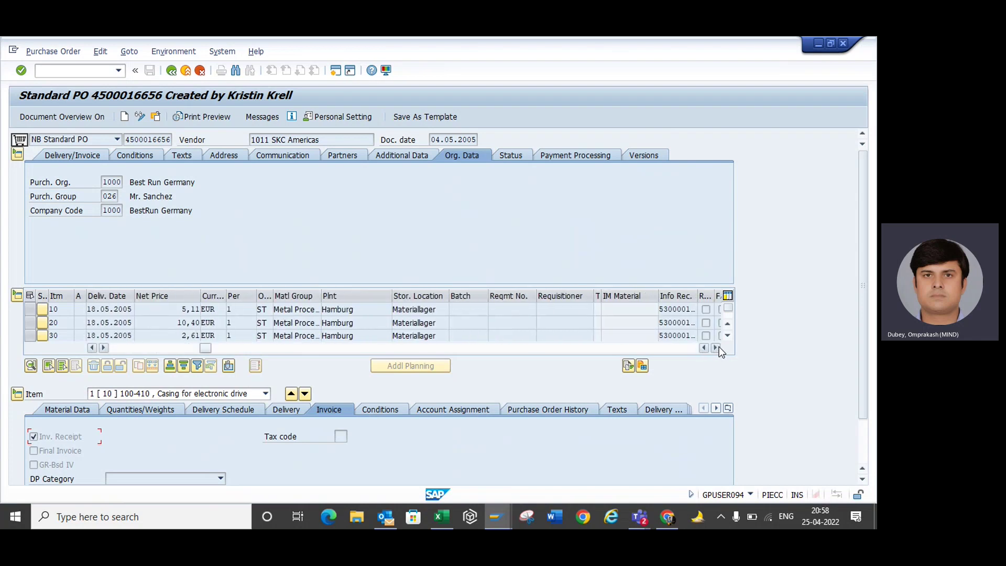
left_click(719, 347)
left_click(719, 347)
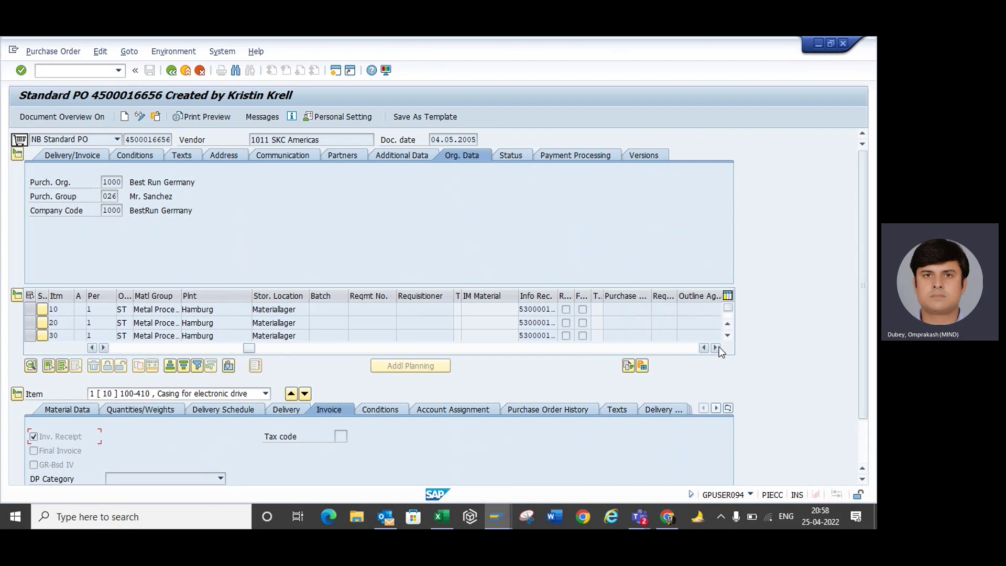
left_click(715, 348)
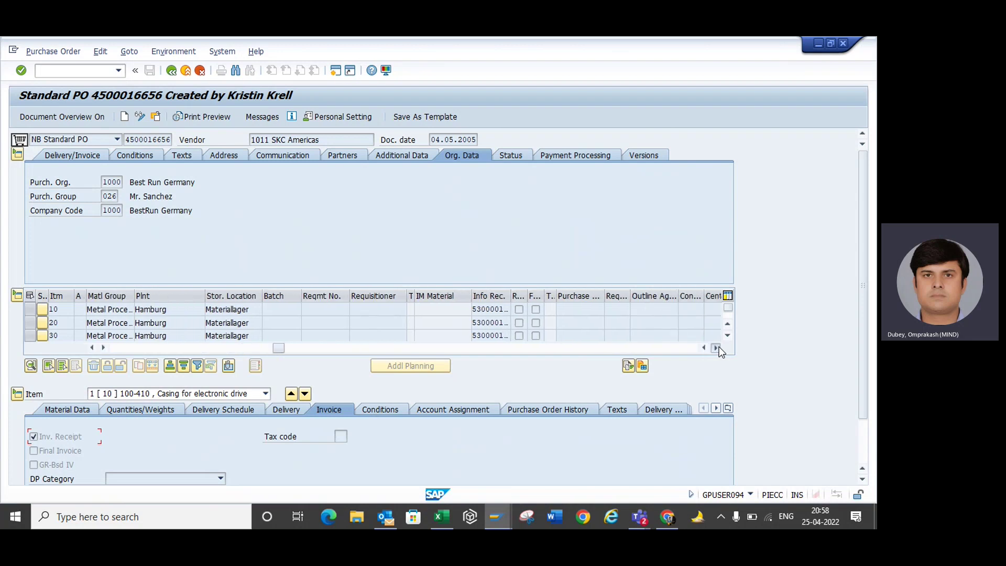
left_click(716, 347)
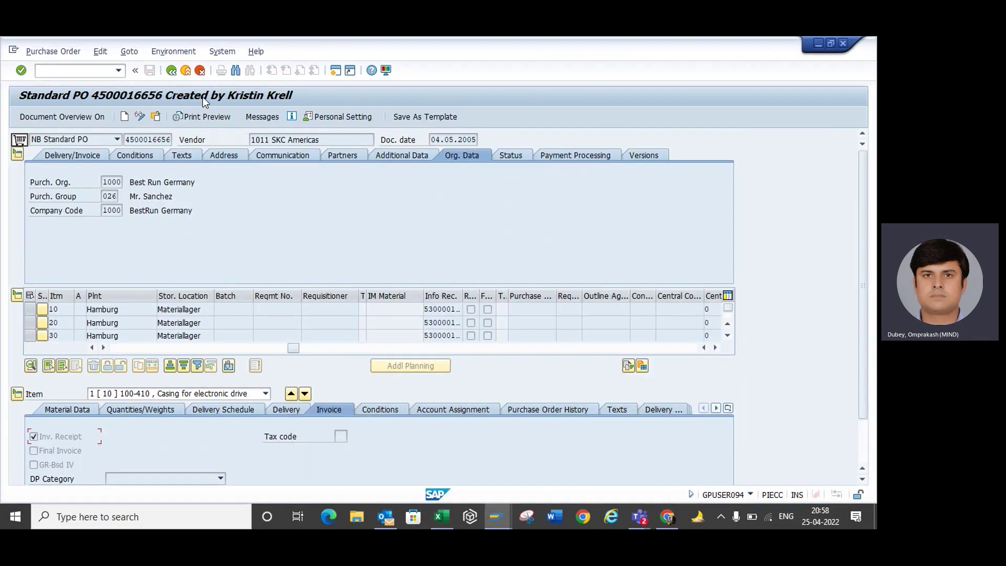
left_click(174, 71)
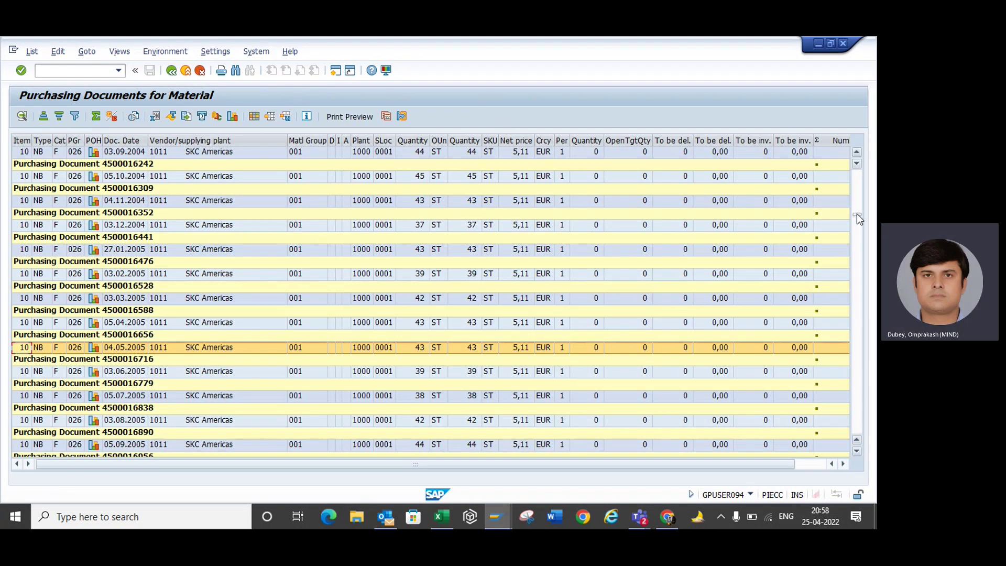
Open the Sapsota Company Limited purchase order dated 24.02.2003 that has 70 pieces still to be delivered
left_click_drag(857, 215, 867, 356)
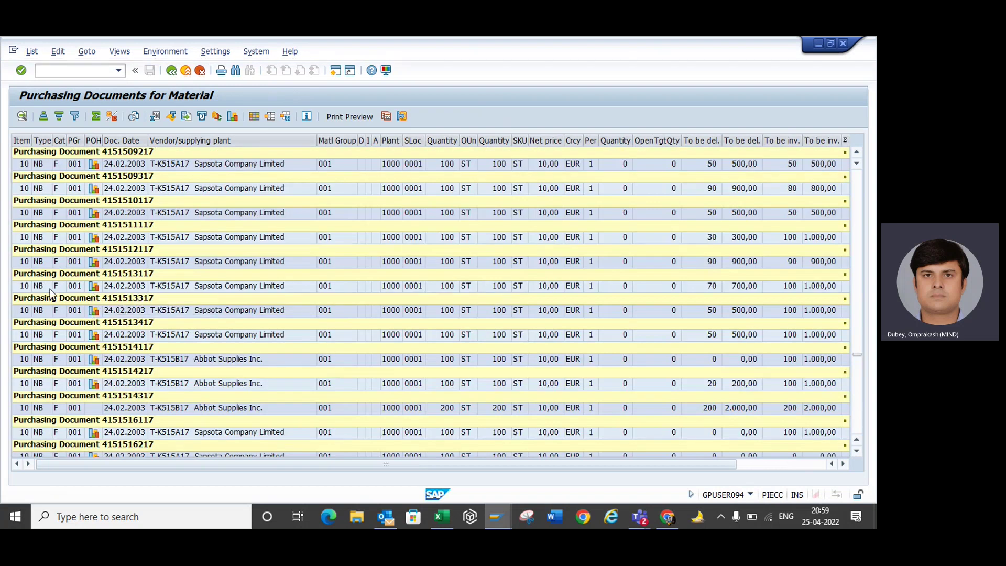
left_click(16, 288)
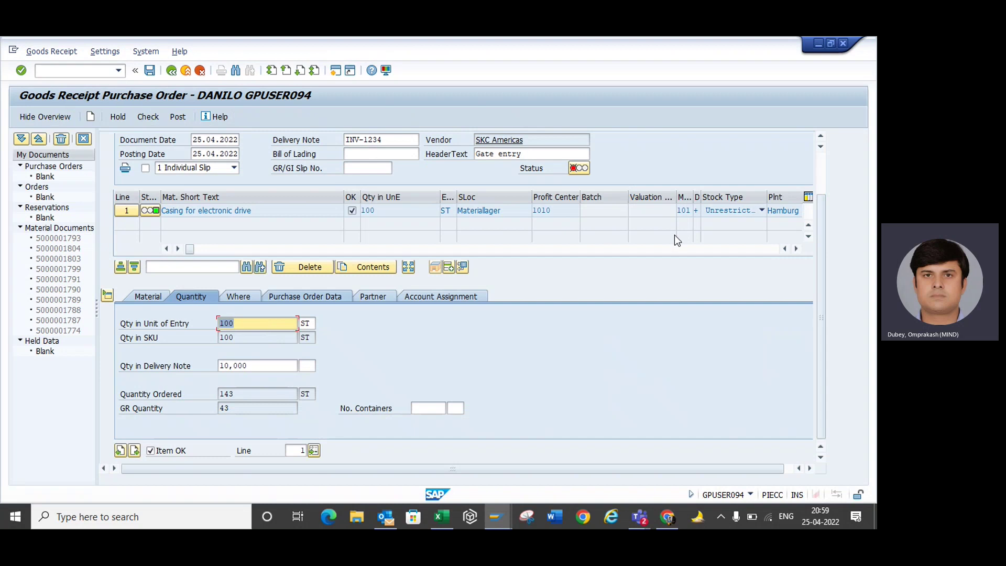
left_click(576, 169)
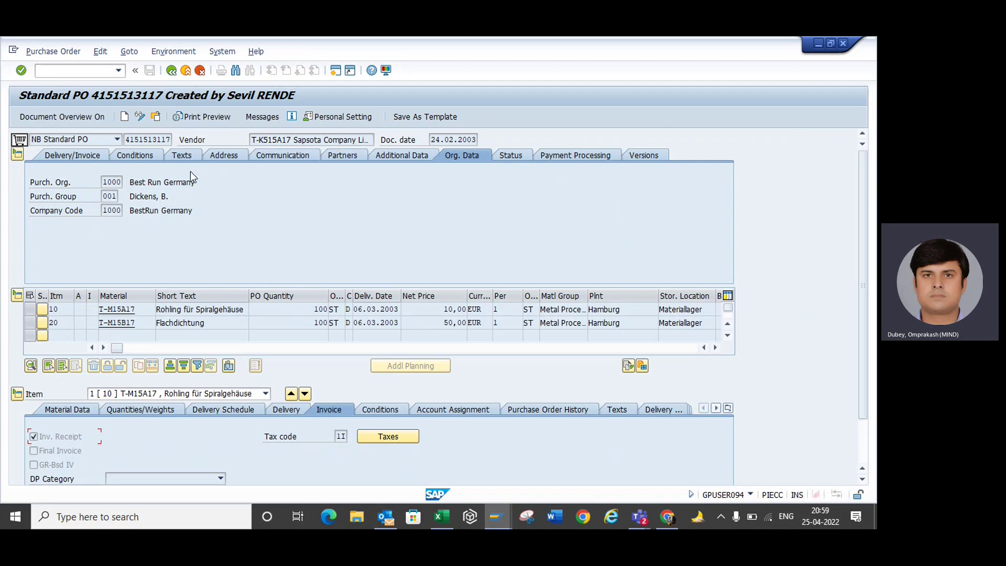
Change the PO quantity of item 10, Rohling für Spiralgehäuse, to 1000 and save the purchase order
left_click(140, 119)
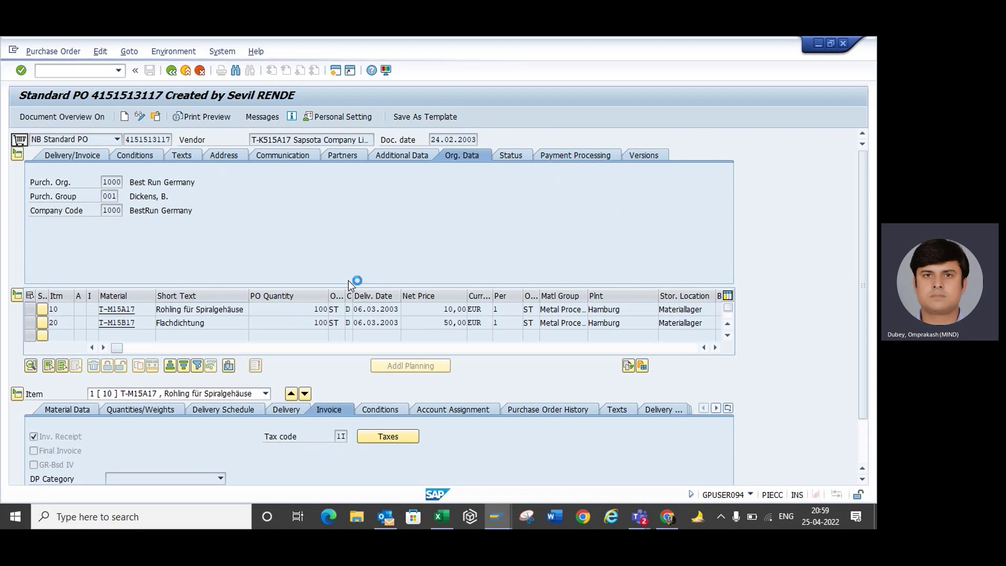
left_click(325, 310)
type("0")
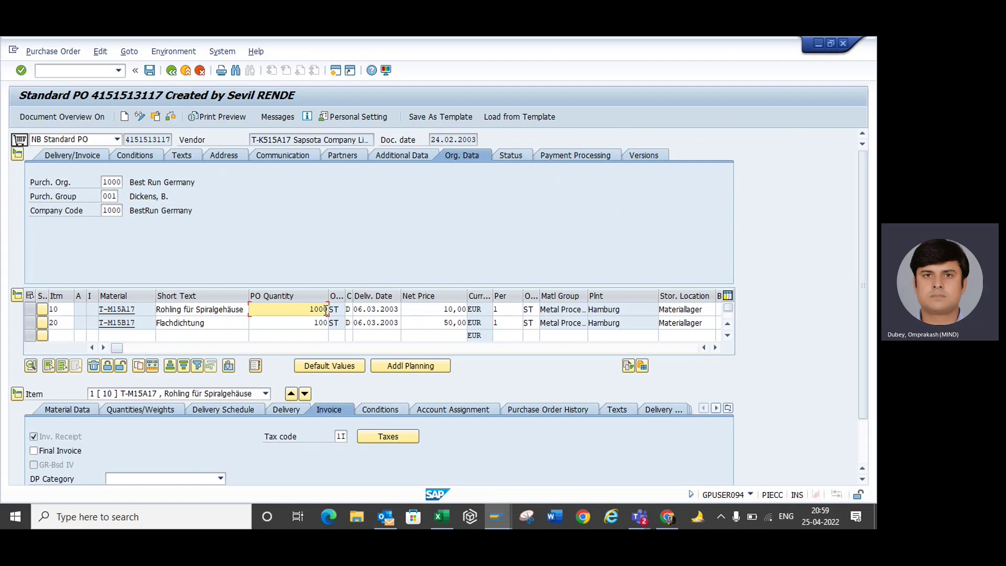
key("Return")
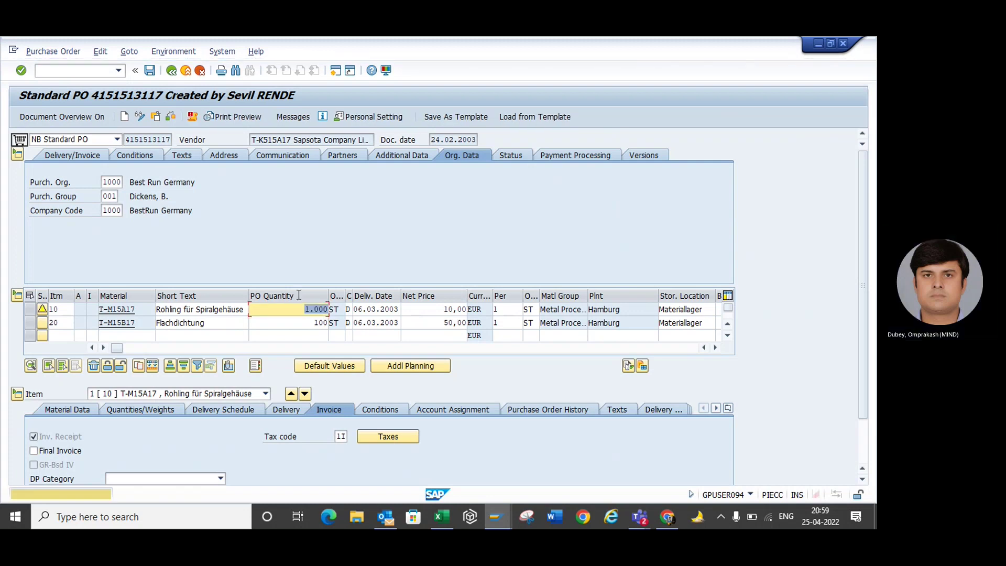
left_click(150, 71)
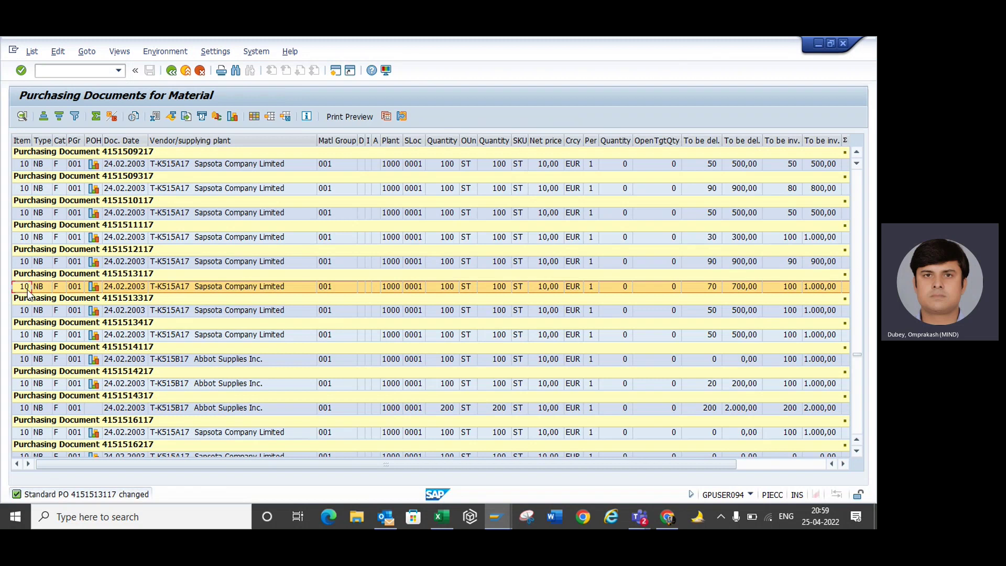
Reopen the changed Sapsota purchase order, start a fresh MIGO goods receipt and load the order into it by its copied number
double_click(26, 289)
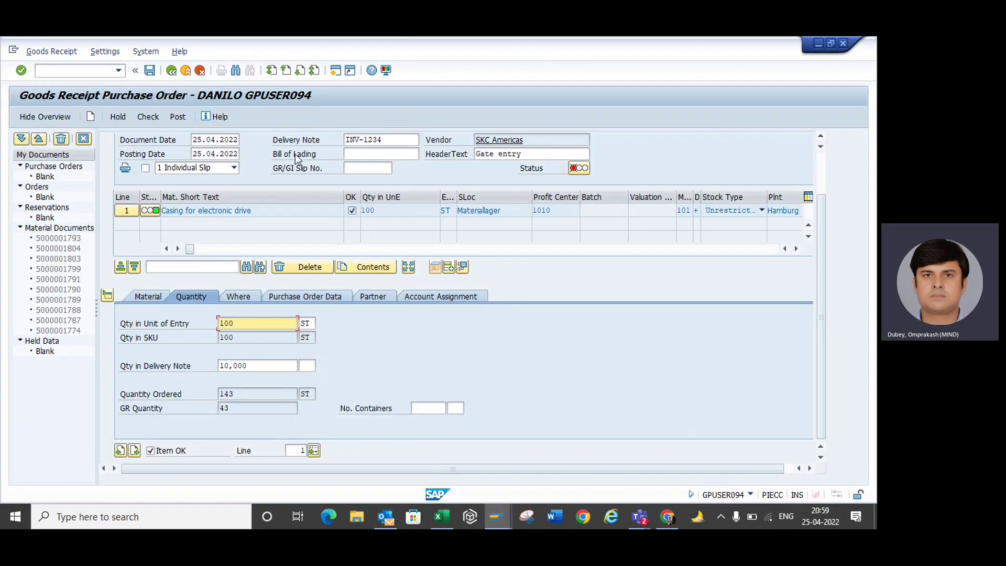
left_click(107, 70)
type("/nme")
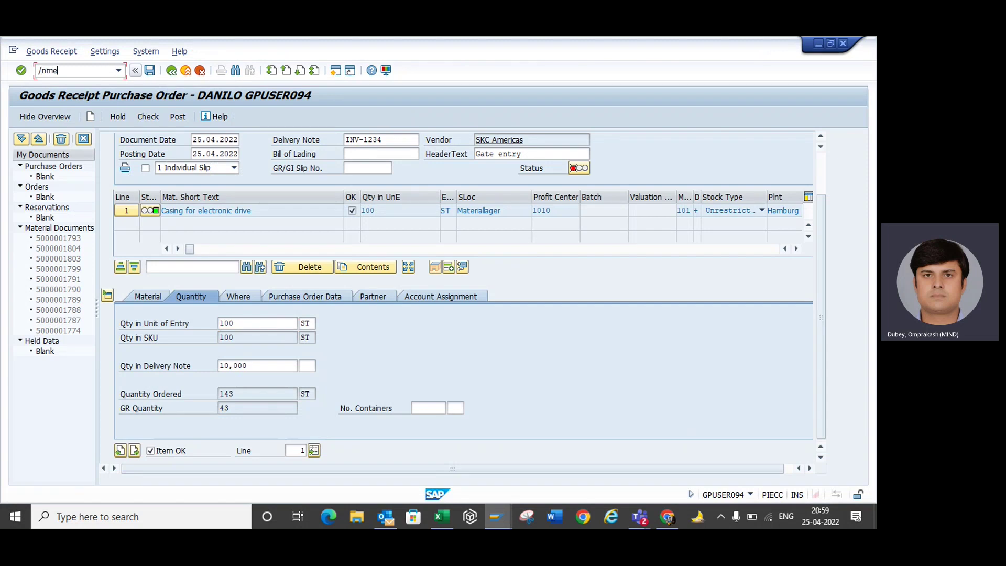
key("Return")
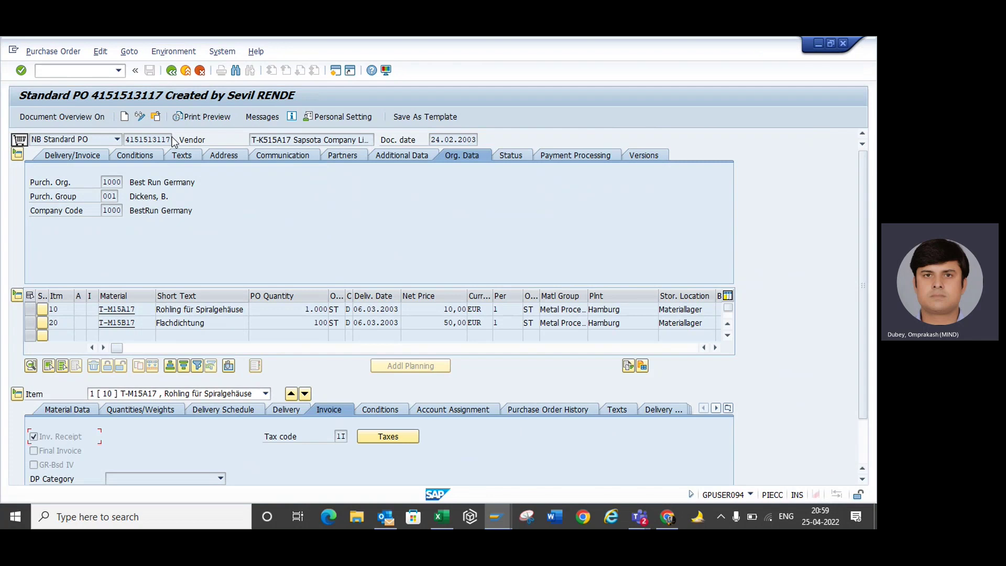
left_click(126, 139)
key("alt+Tab")
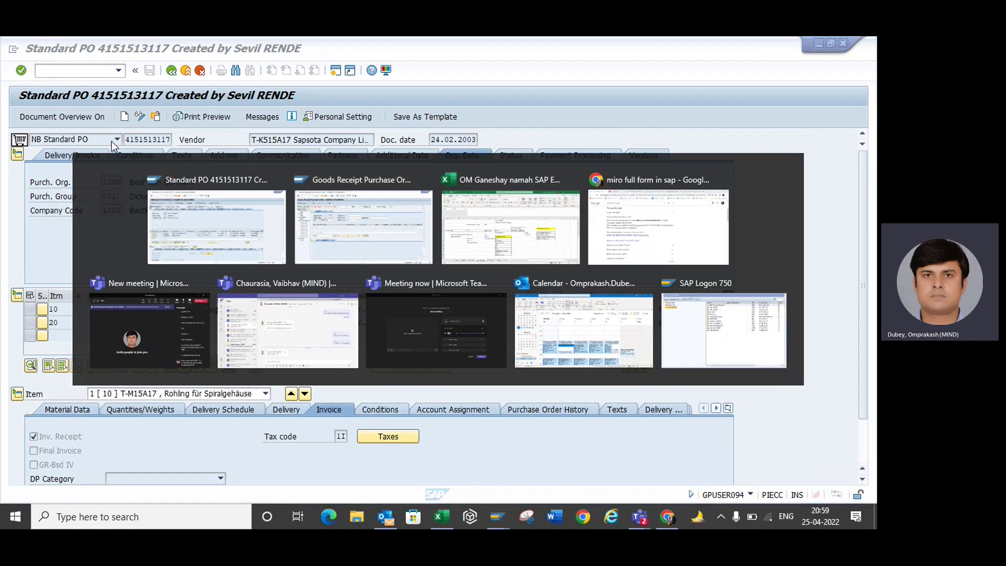
key("ctrl+v")
key("Return")
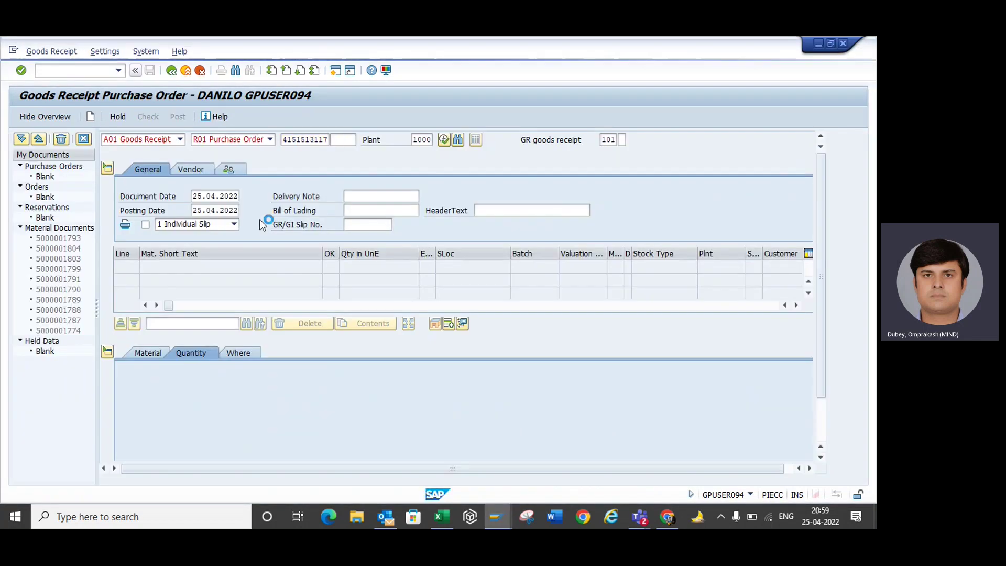
Enter INV-1234 as the delivery note and Gate entry as the header text of the goods receipt
left_click(363, 196)
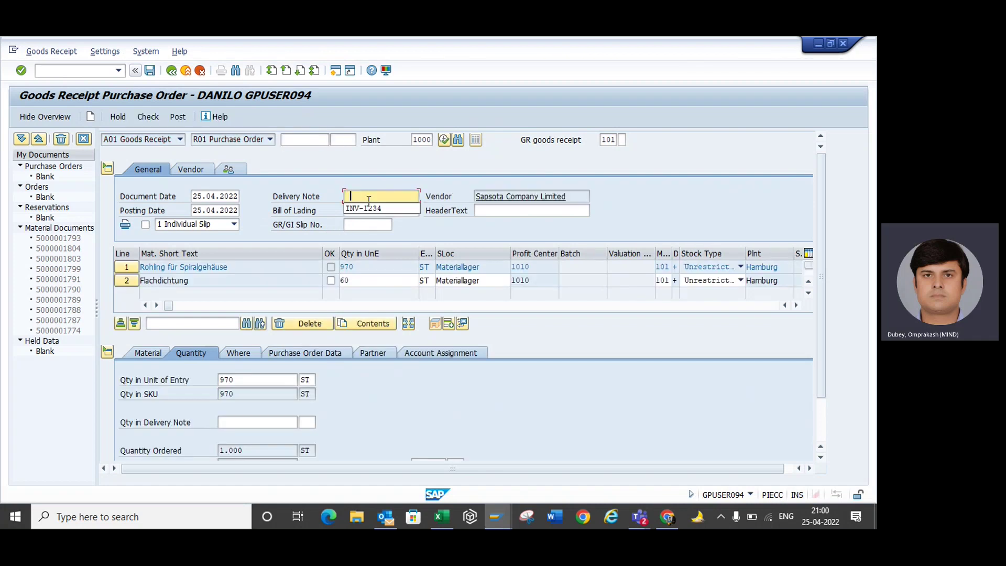
left_click(369, 213)
left_click(518, 210)
left_click(502, 227)
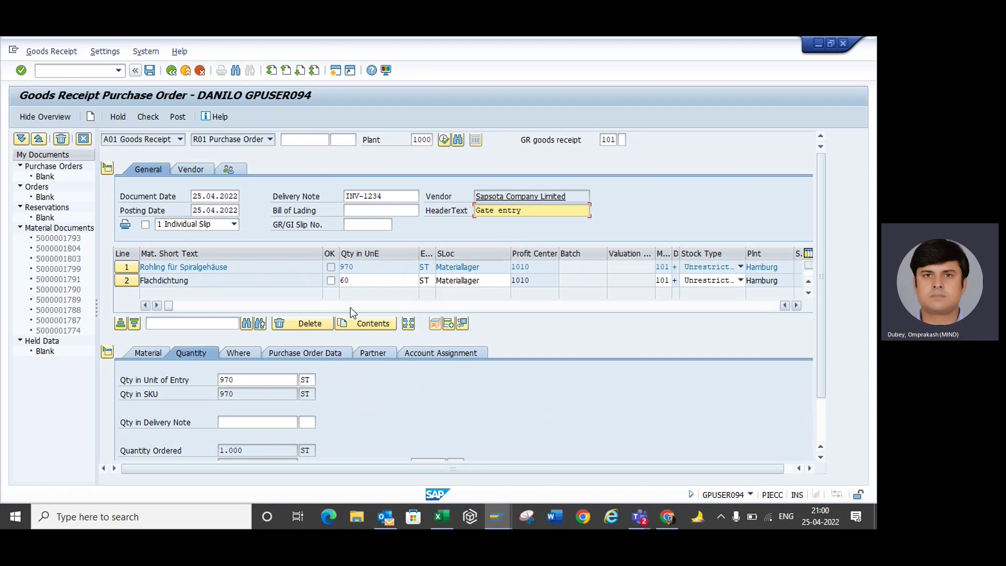
Set the quantity in unit of entry to 10 for the Rohling für Spiralgehäuse item
left_click(236, 380)
key("BackSpace")
key("BackSpace")
key("BackSpace")
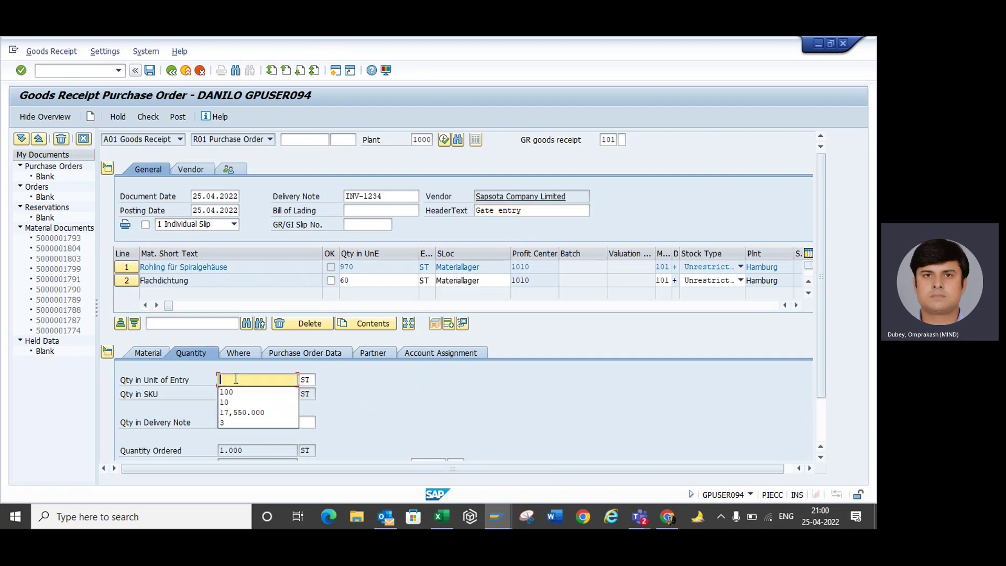
type("10")
key("Return")
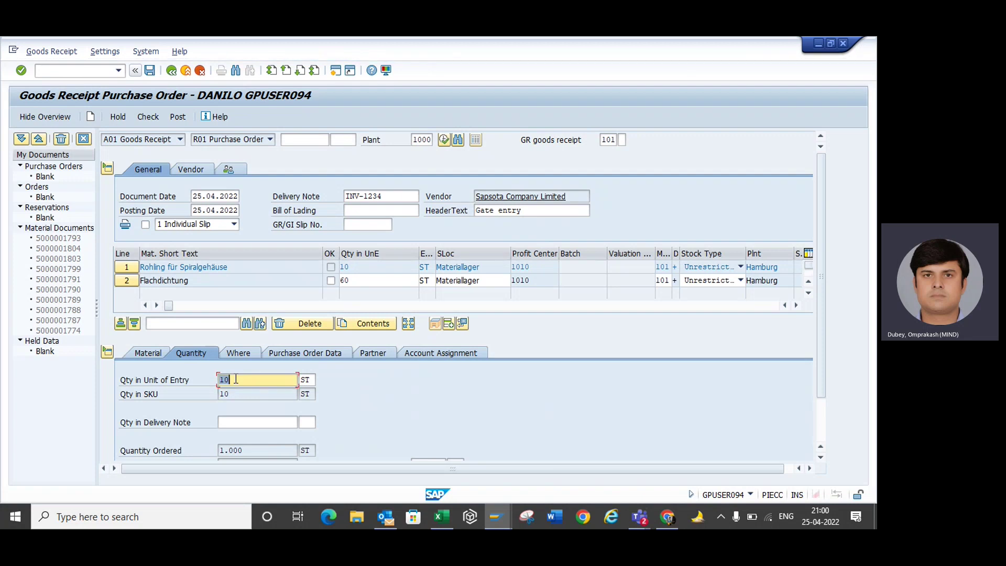
Set the quantity in unit of entry to 10 for the Flachdichtung item
left_click(129, 285)
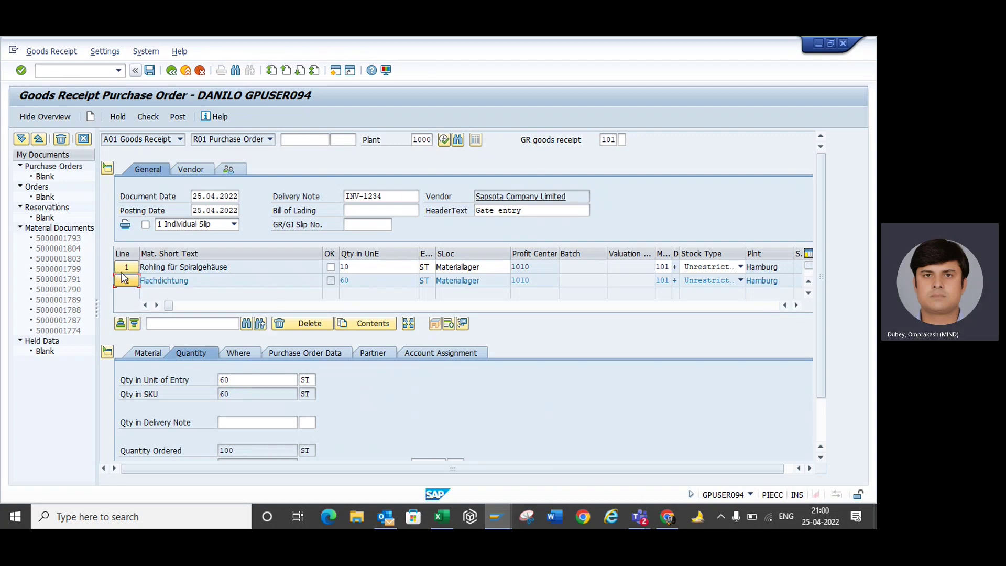
double_click(227, 379)
key("BackSpace")
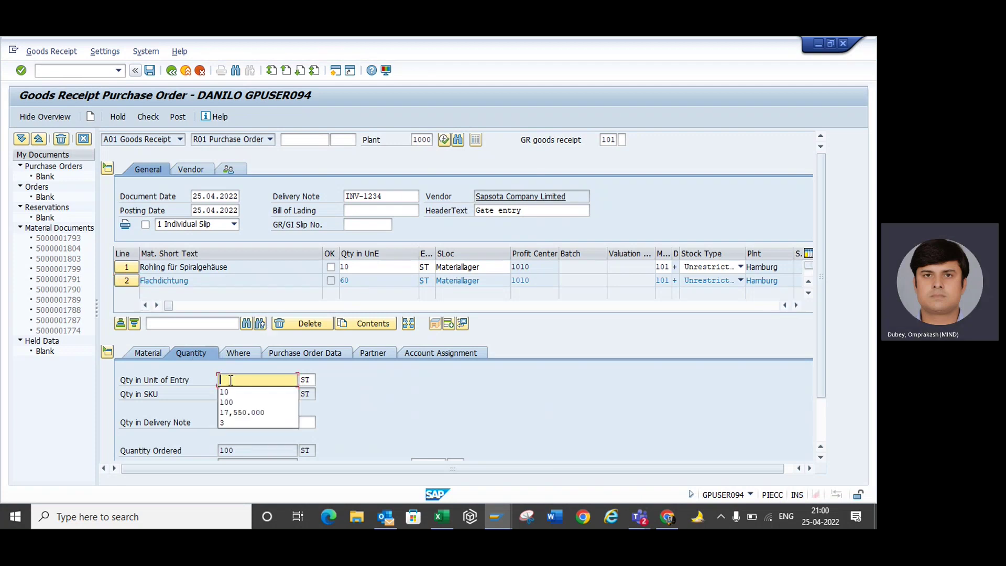
type("10")
key("Return")
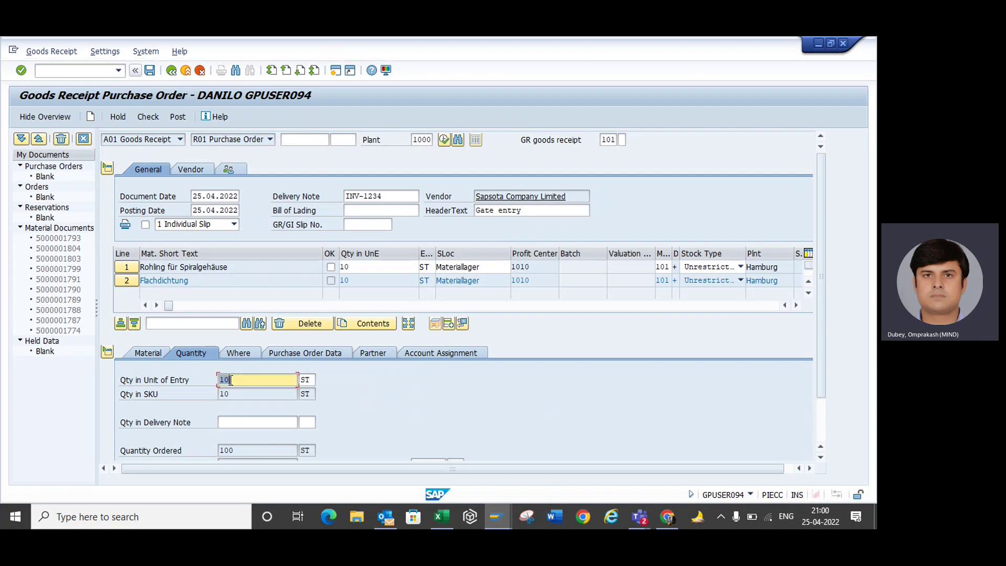
Mark both the Rohling für Spiralgehäuse and Flachdichtung items as OK in the goods receipt
left_click(330, 267)
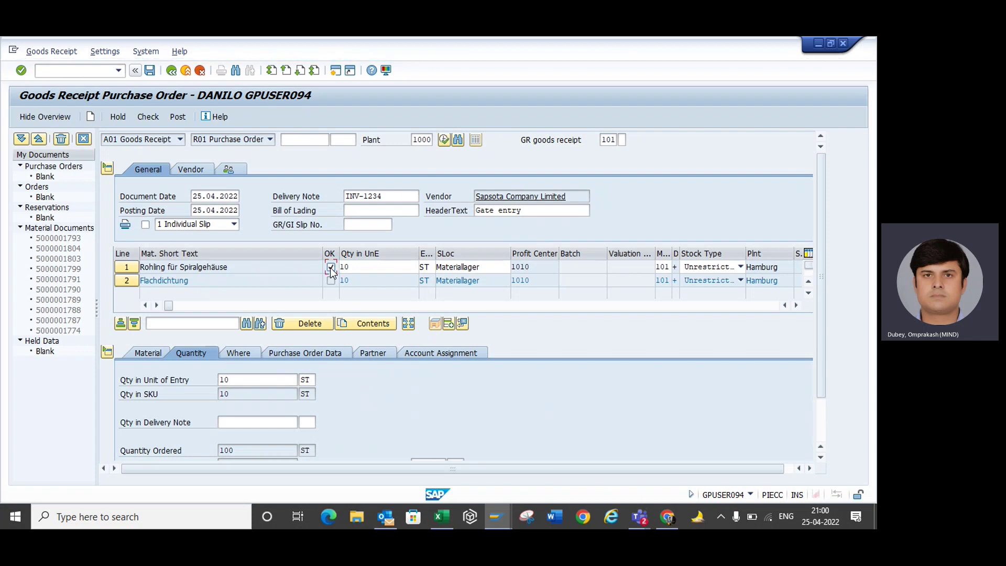
left_click_drag(822, 282, 827, 368)
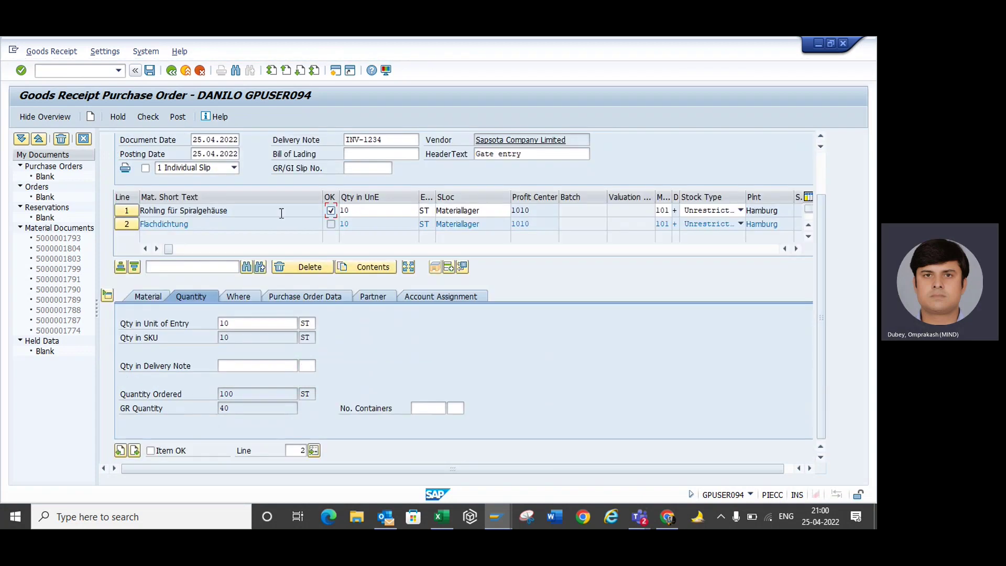
left_click(126, 227)
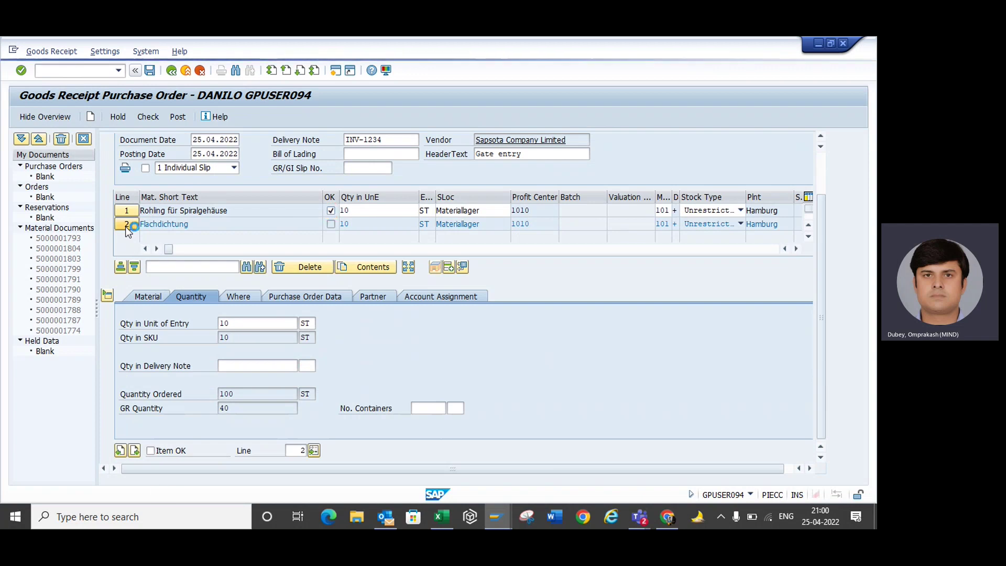
left_click(151, 450)
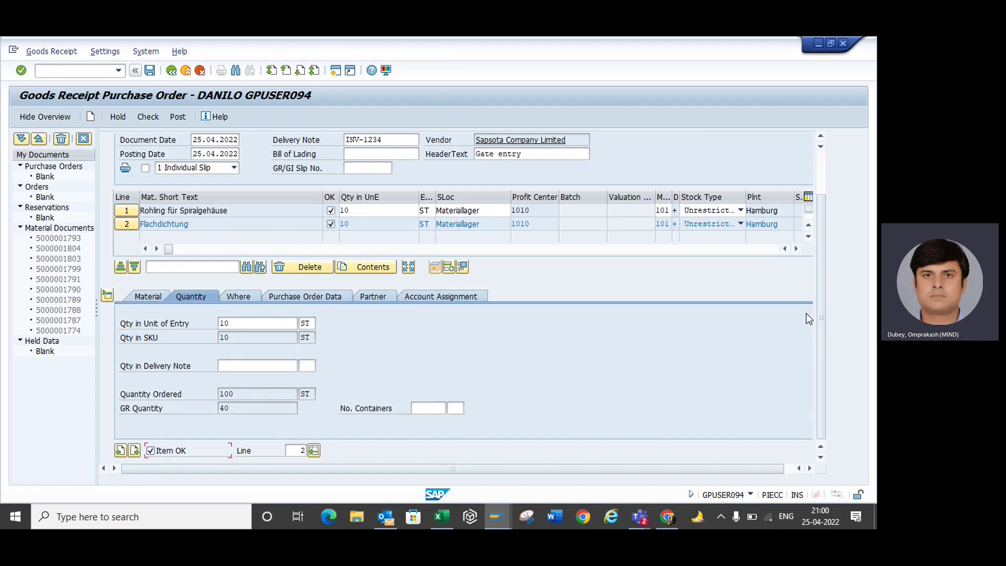
Try to post the Sapsota goods receipt and dismiss its message log
left_click_drag(822, 300, 822, 206)
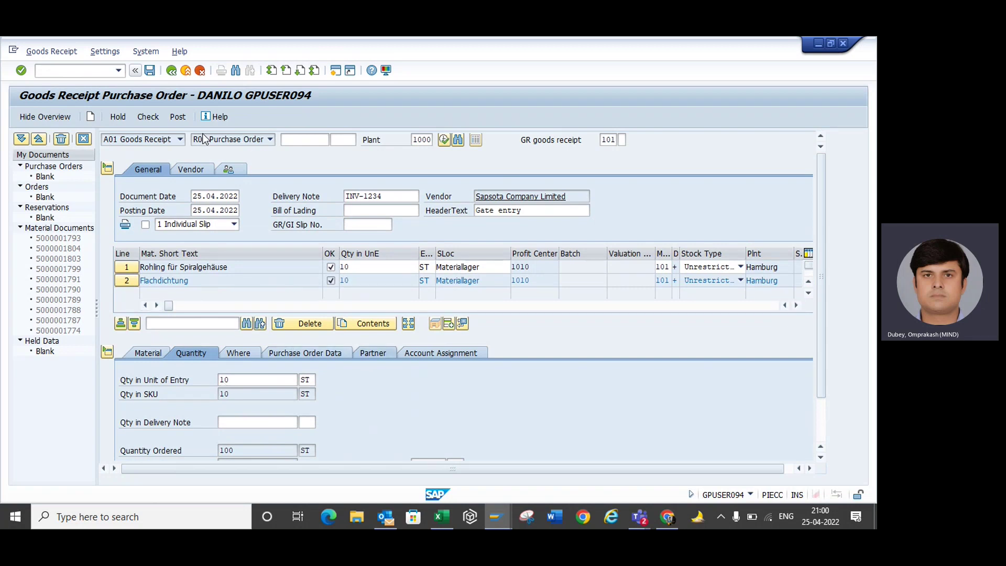
left_click(150, 73)
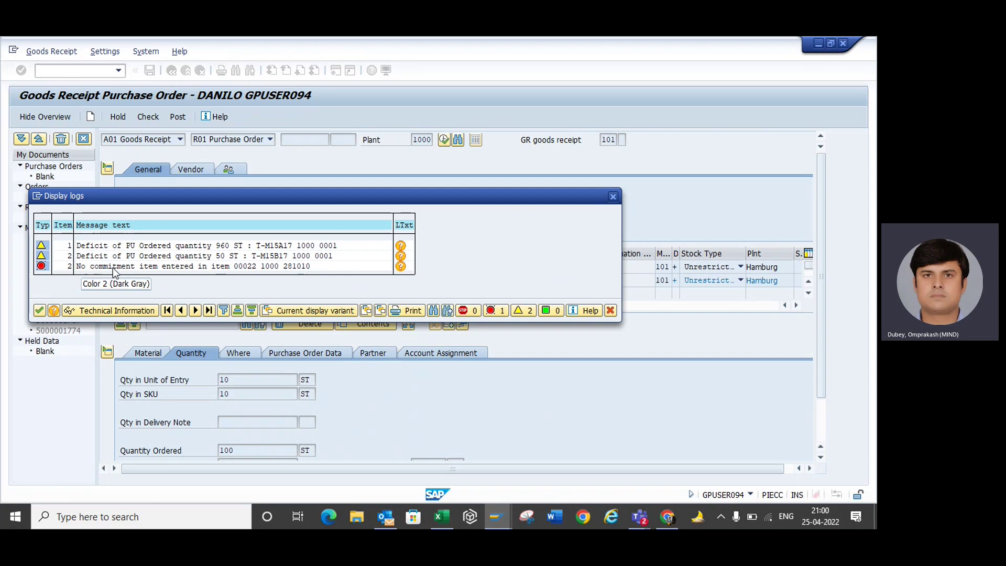
left_click(41, 311)
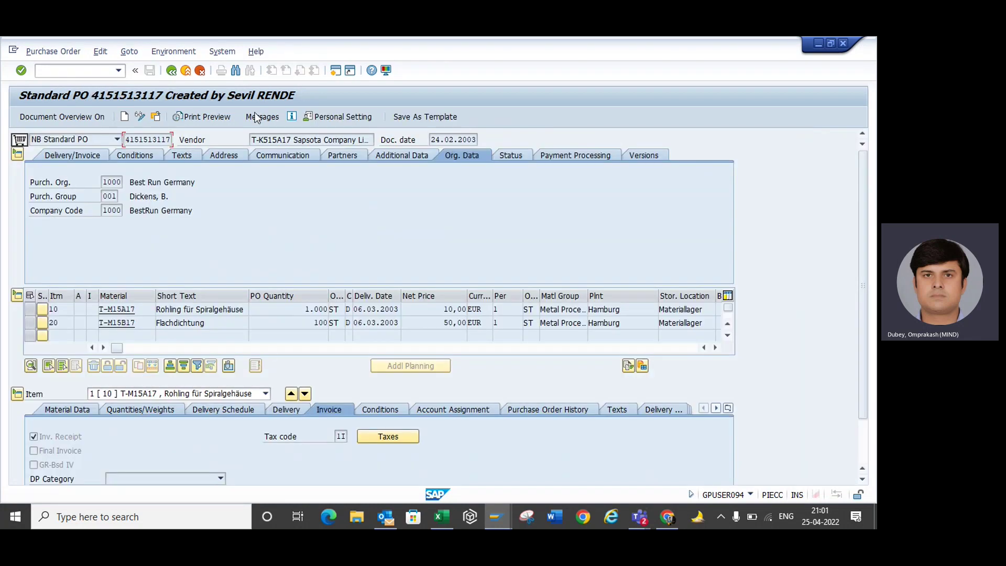
Return to the purchasing documents list and open the AluCast purchase order dated 25.01.2001 for material YY-210
left_click(172, 71)
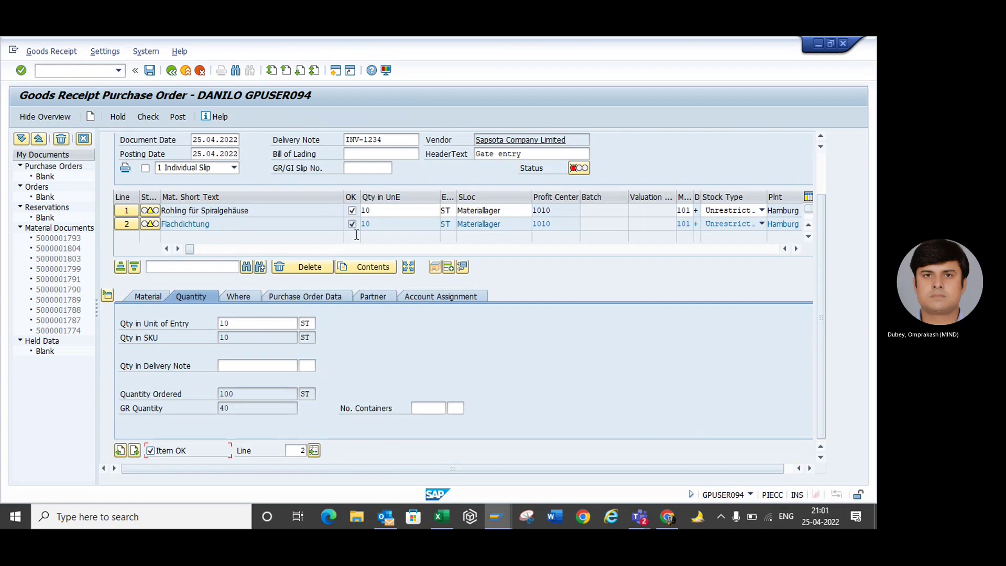
key("alt+Tab")
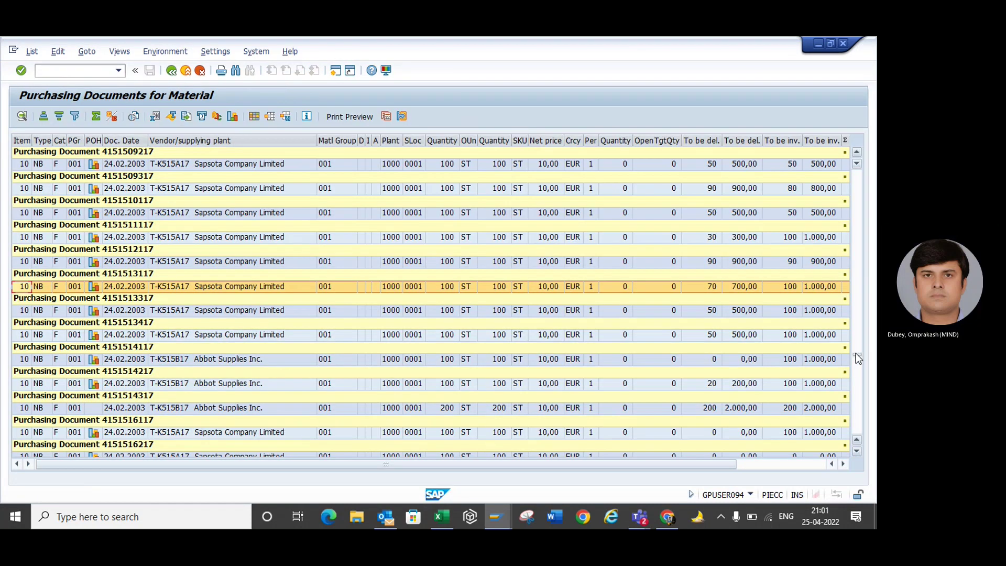
left_click_drag(856, 354, 857, 432)
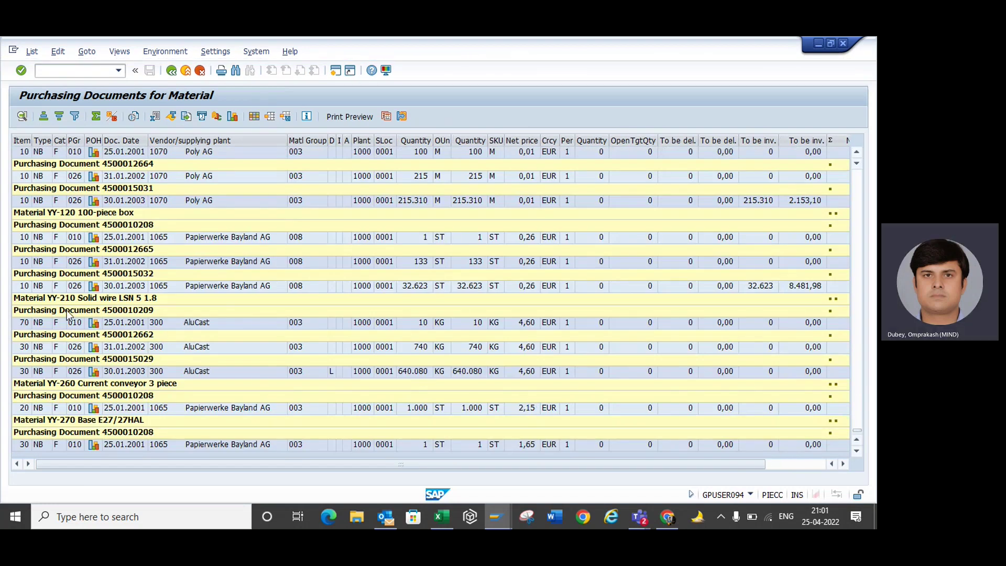
left_click(32, 323)
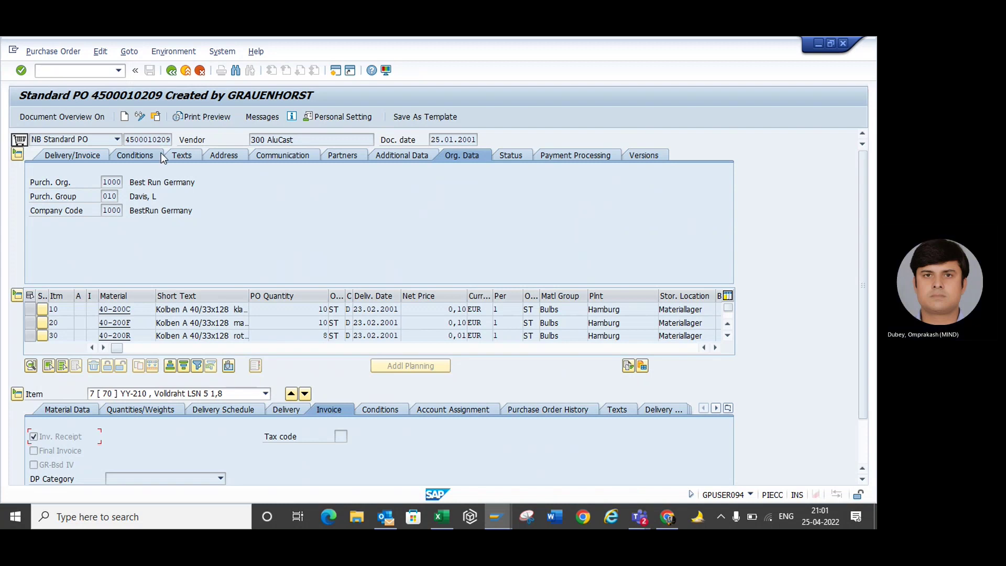
Examine the purchase order history of the AluCast order's YY-210 item, comparing goods receipt and invoice receipt quantities
left_click(306, 140)
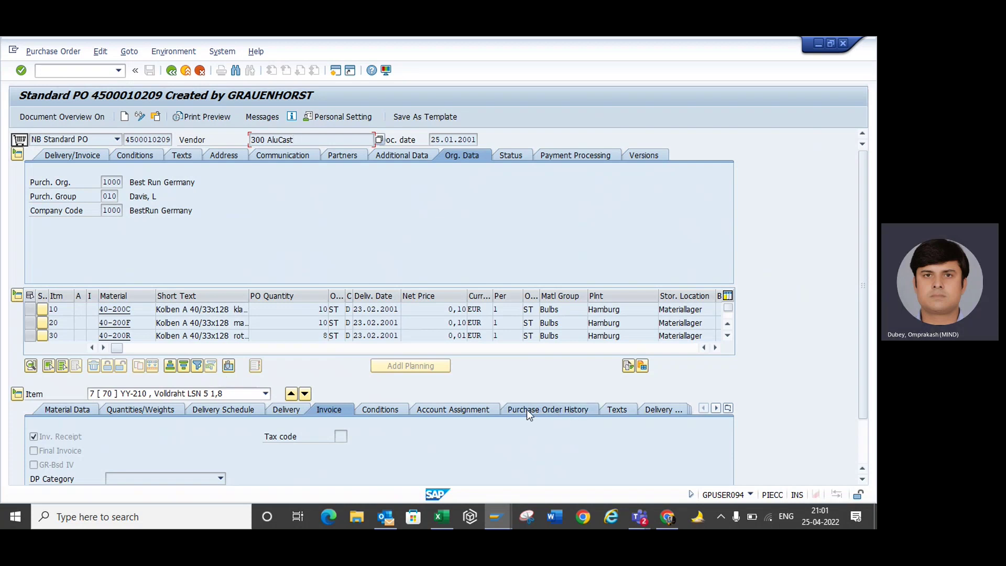
left_click(568, 408)
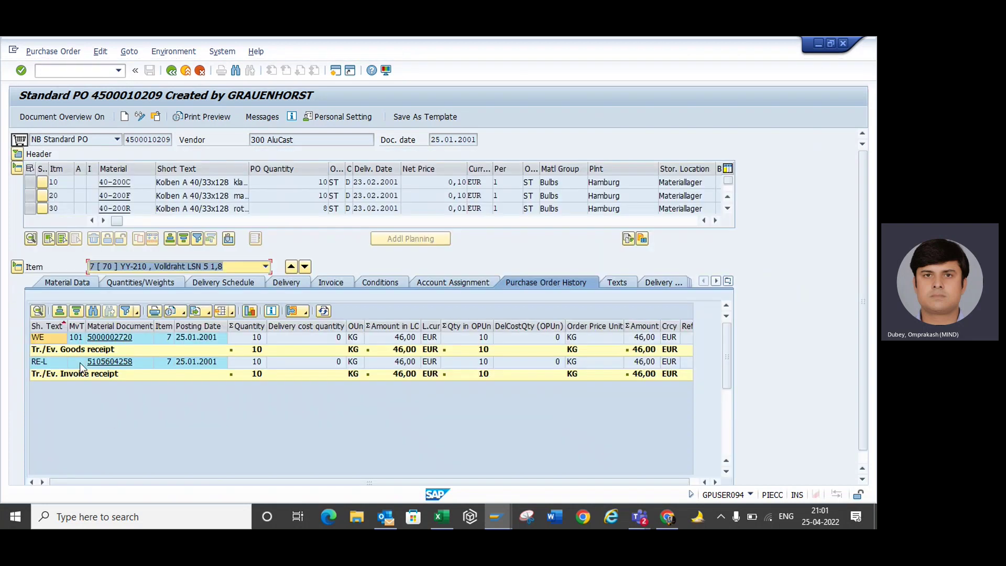
left_click(304, 181)
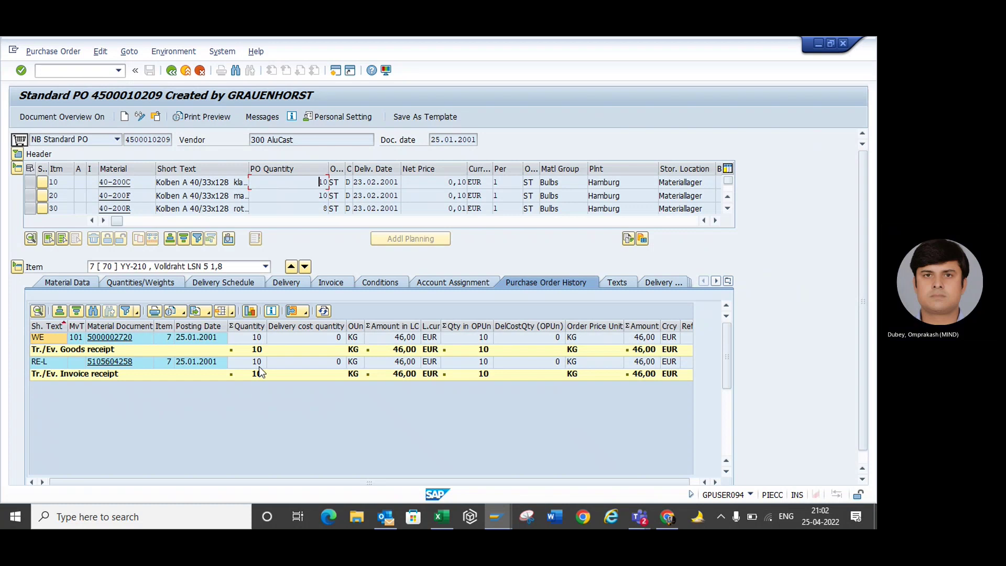
Switch to the ongoing meeting window in Microsoft Teams
mouse_move(645, 511)
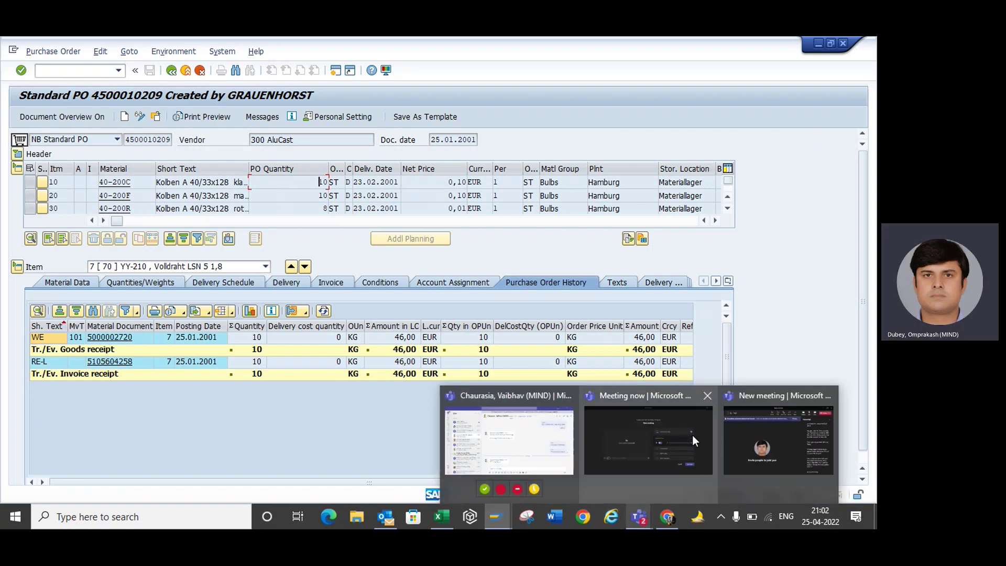
left_click(753, 439)
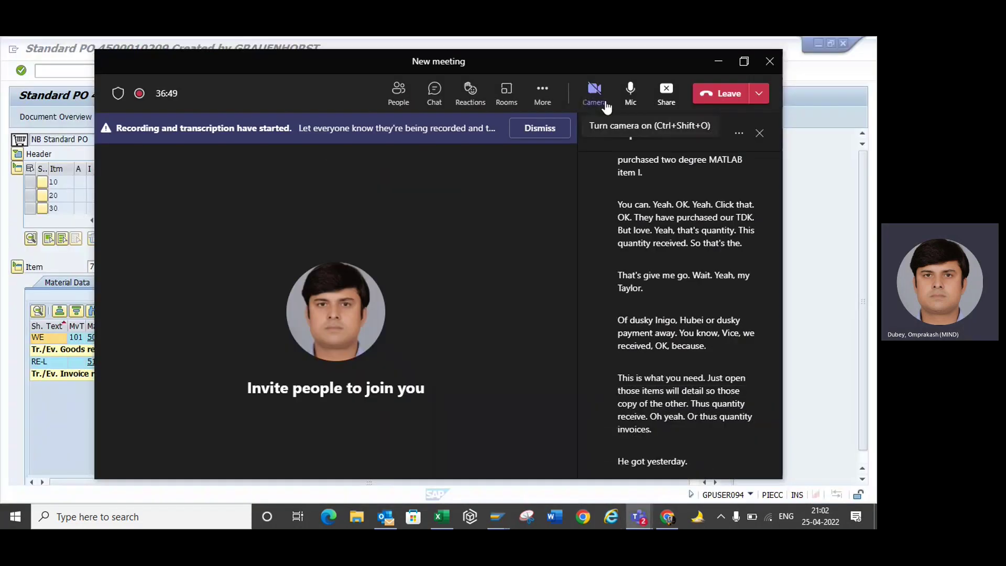